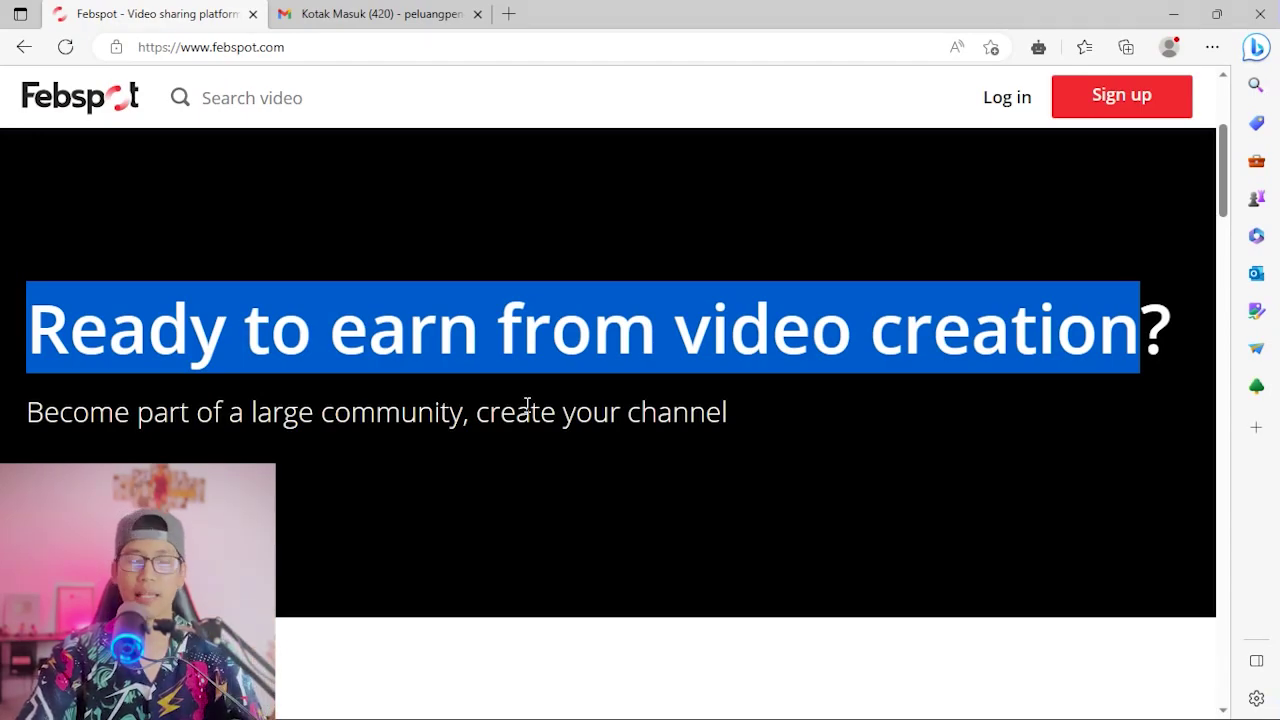
# Read the Febspot banner about earning from video creation and creating a channel
pyautogui.click(572, 335)
pyautogui.moveTo(675, 318); pyautogui.dragTo(966, 305)
pyautogui.moveTo(472, 412); pyautogui.dragTo(740, 418)
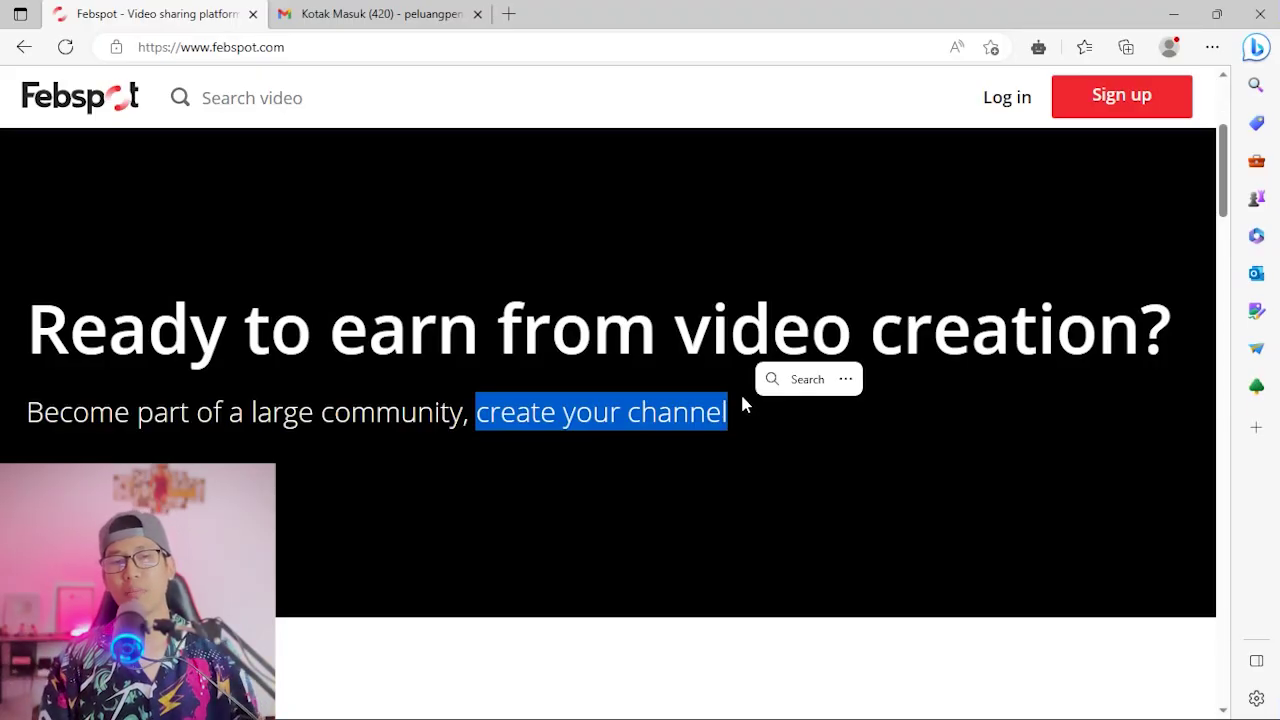
pyautogui.click(727, 456)
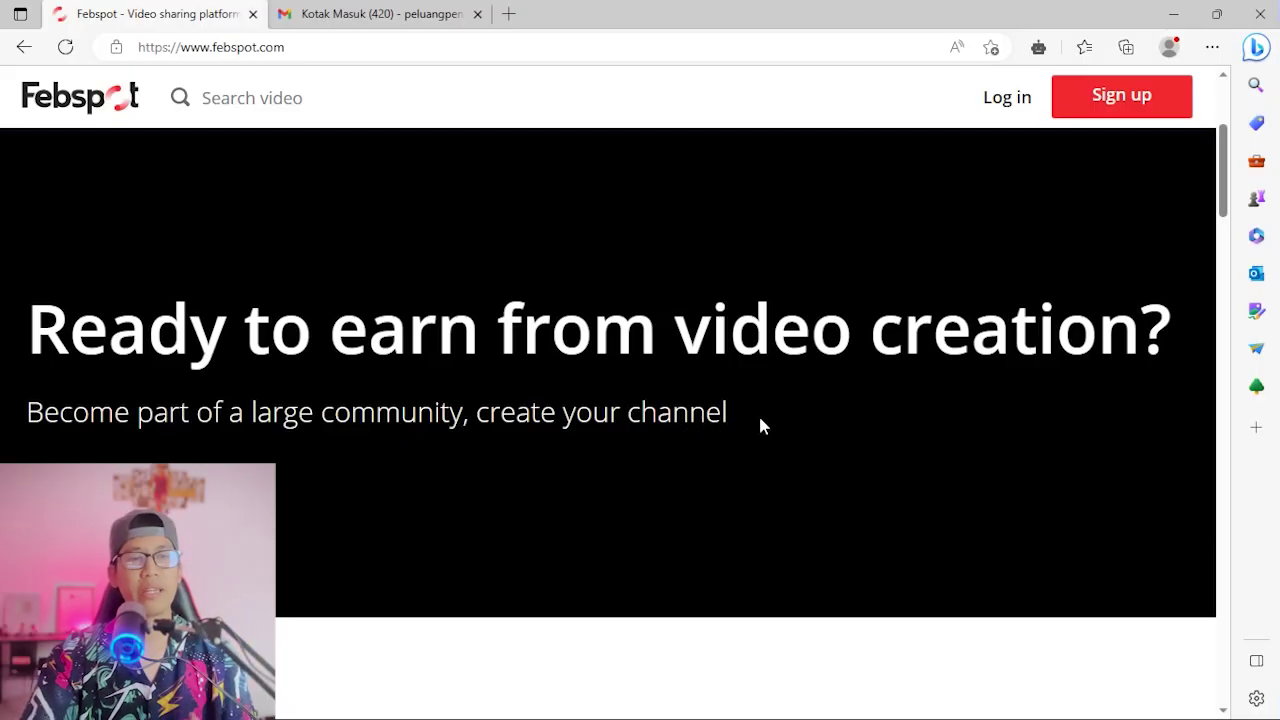
# Find the earnings calculator on the Febspot homepage and read its heading
pyautogui.scroll(-8, 758, 413)
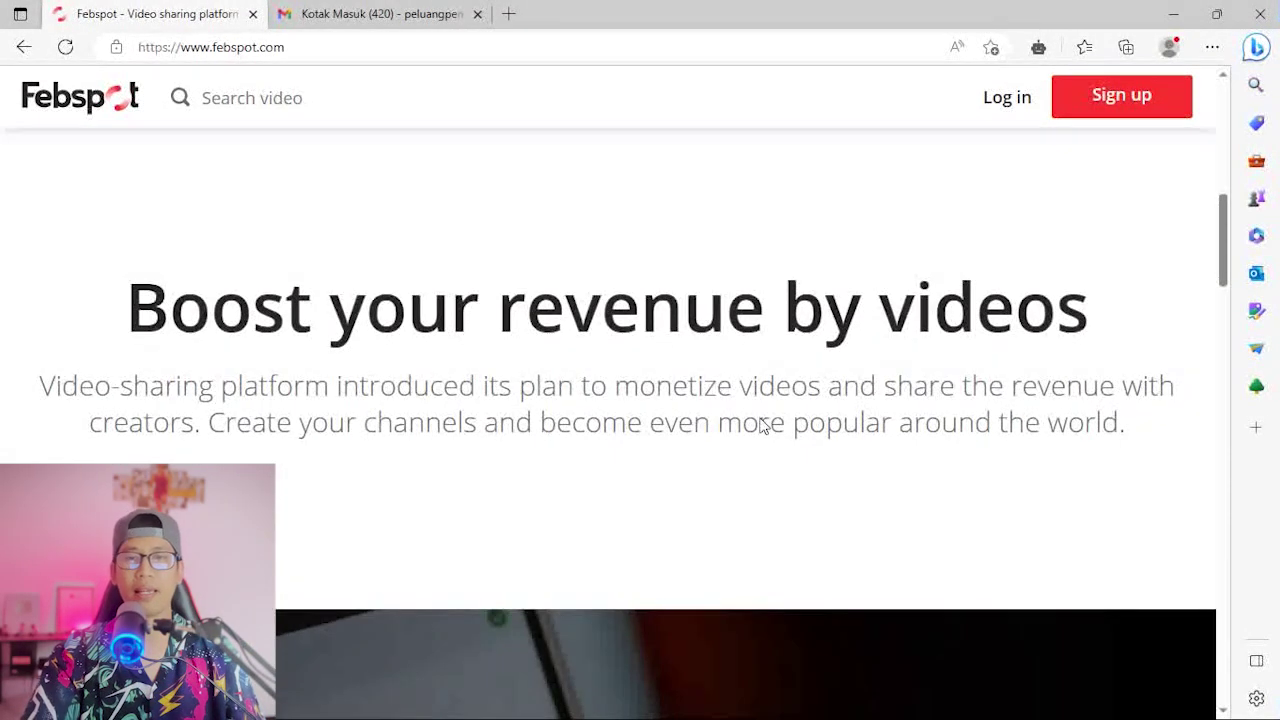
pyautogui.scroll(-8, 761, 418)
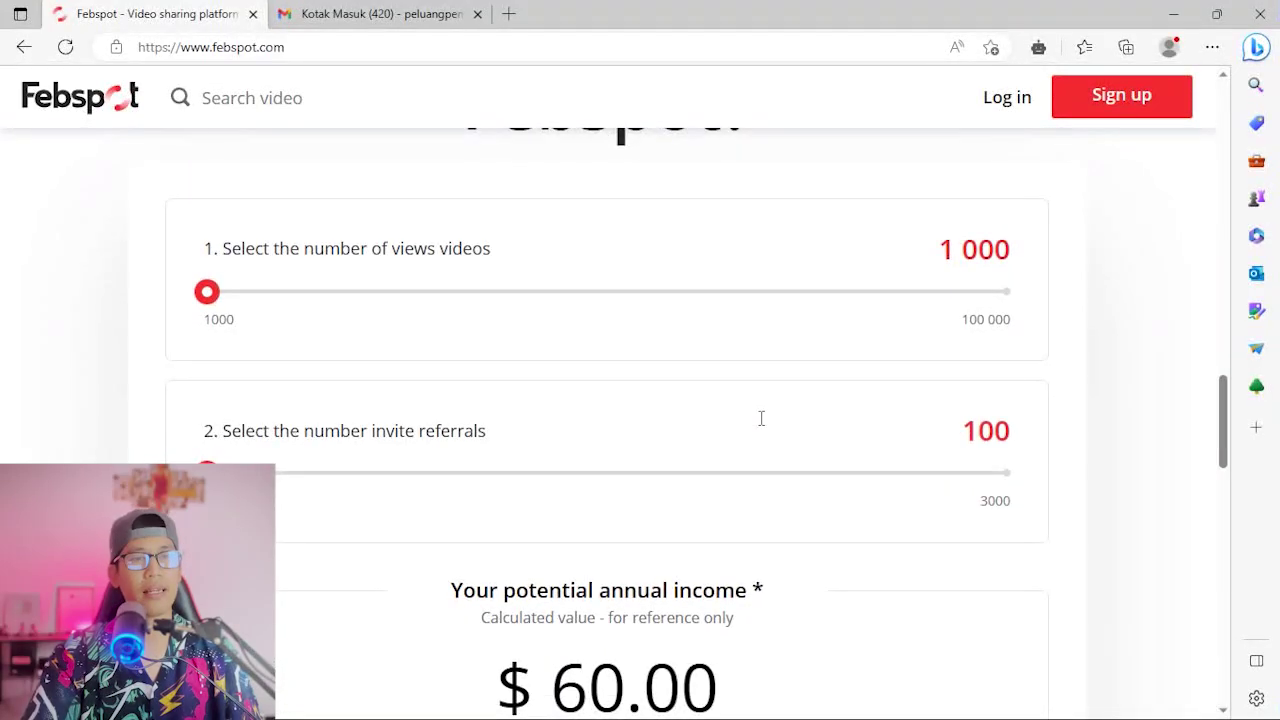
pyautogui.scroll(2, 386, 247)
pyautogui.moveTo(105, 226); pyautogui.dragTo(834, 291)
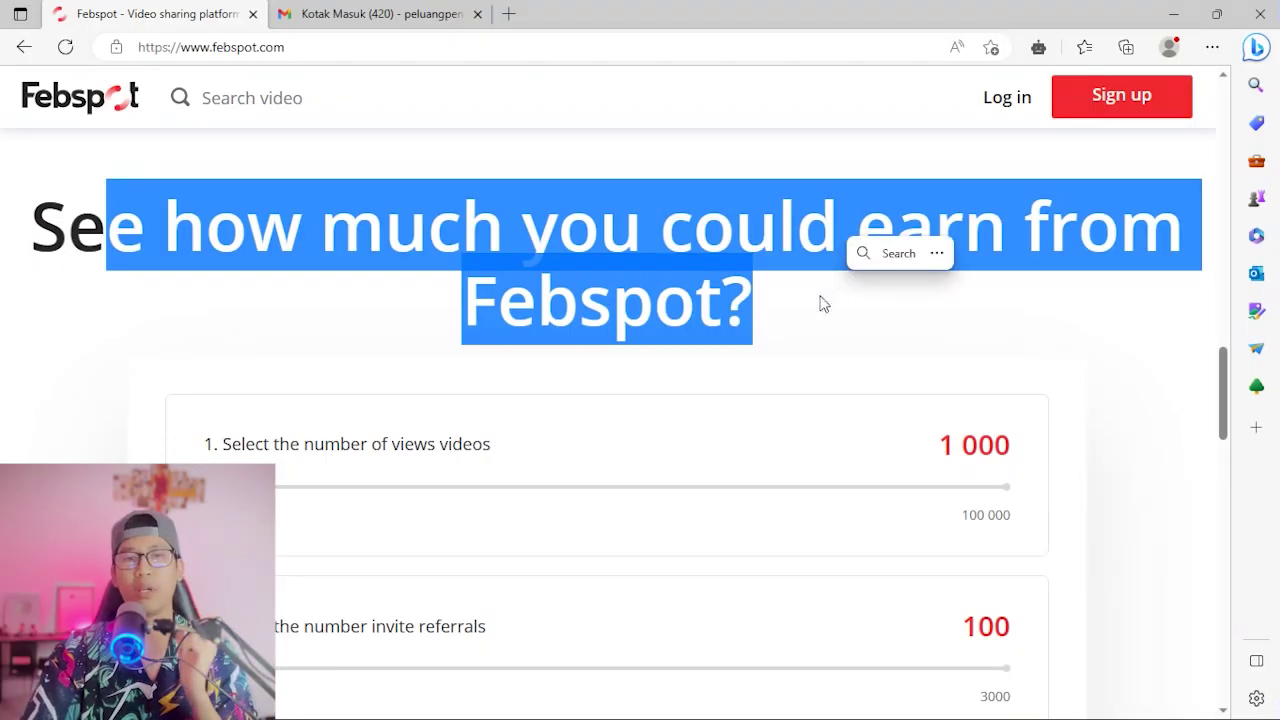
pyautogui.click(822, 305)
pyautogui.scroll(-2, 800, 383)
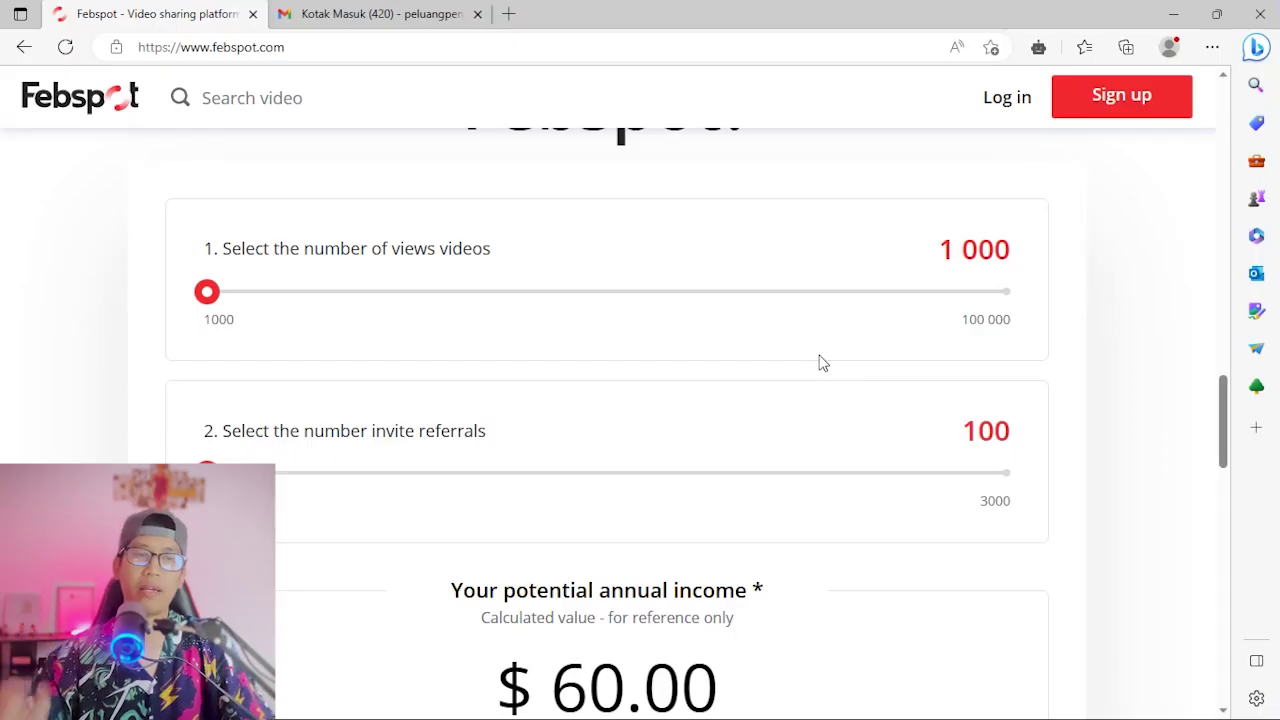
# Examine the number of video views selected in the earnings calculator
pyautogui.moveTo(938, 249); pyautogui.dragTo(1010, 250)
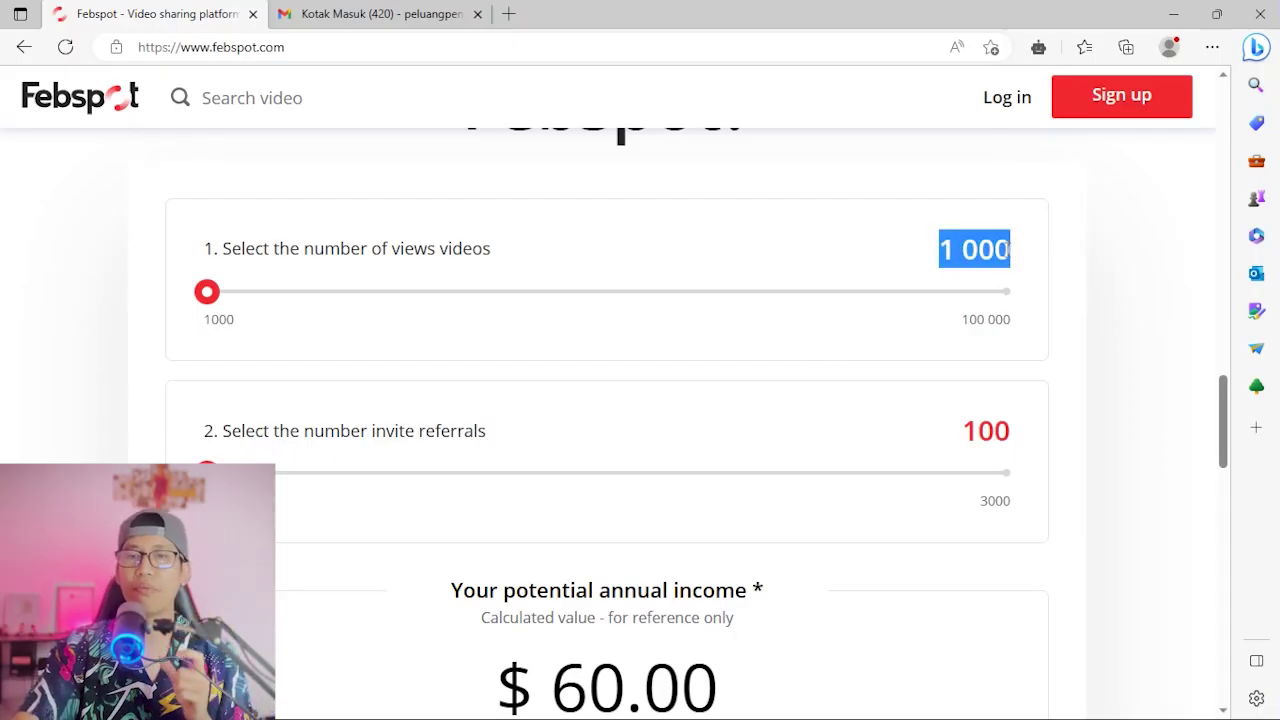
pyautogui.click(928, 250)
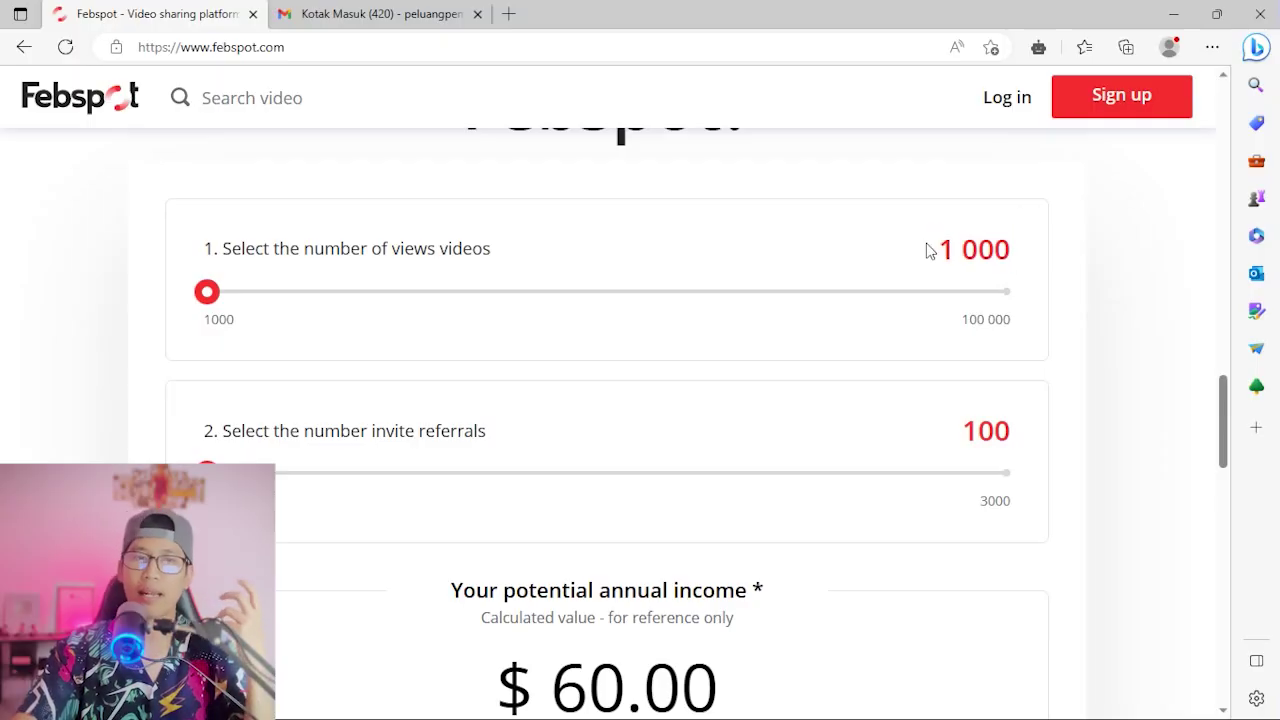
pyautogui.moveTo(931, 252); pyautogui.dragTo(1018, 255)
pyautogui.click(1058, 300)
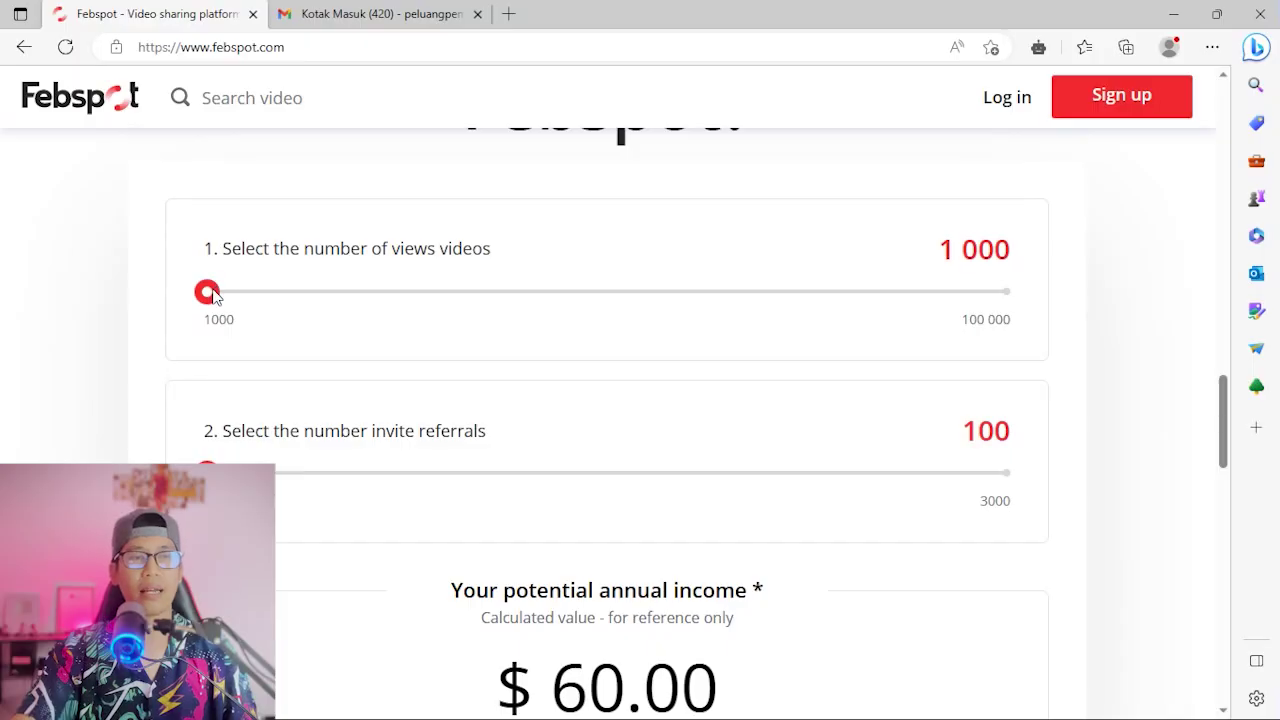
# Try the earnings calculator with 100 000 video views and return the views to 1 000
pyautogui.moveTo(208, 292); pyautogui.dragTo(1066, 309)
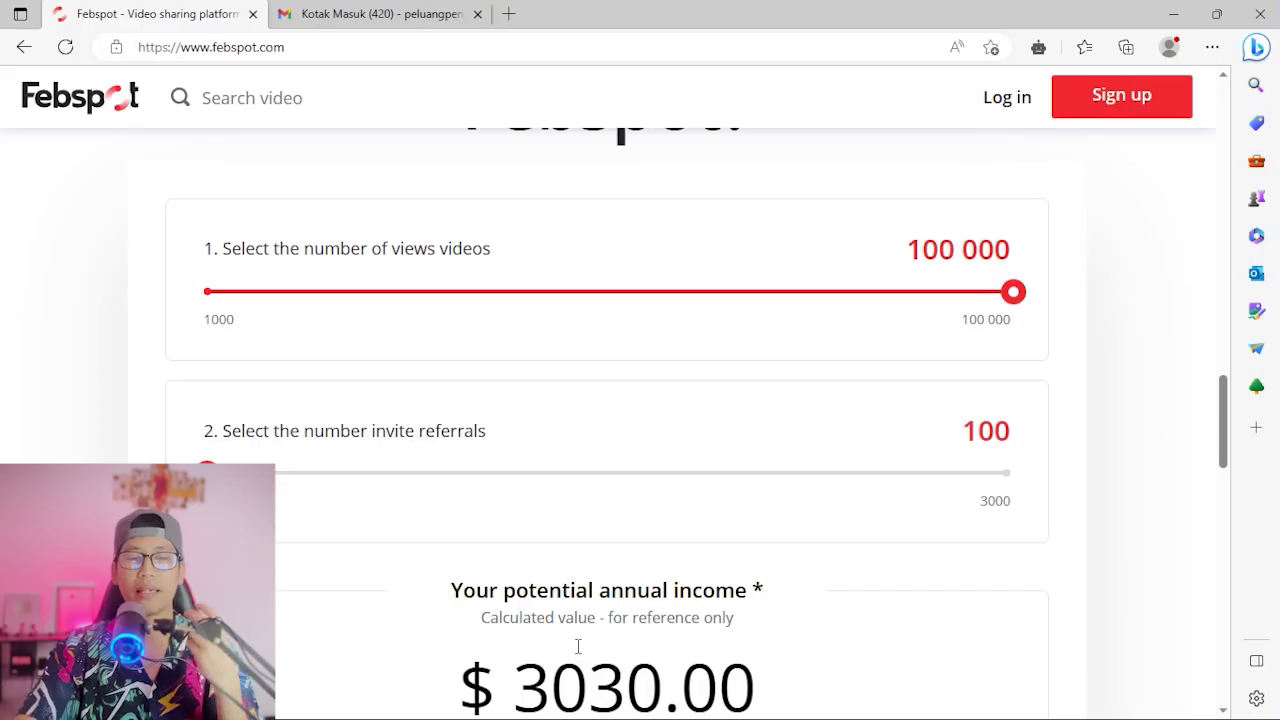
pyautogui.scroll(-1, 577, 645)
pyautogui.scroll(1, 746, 628)
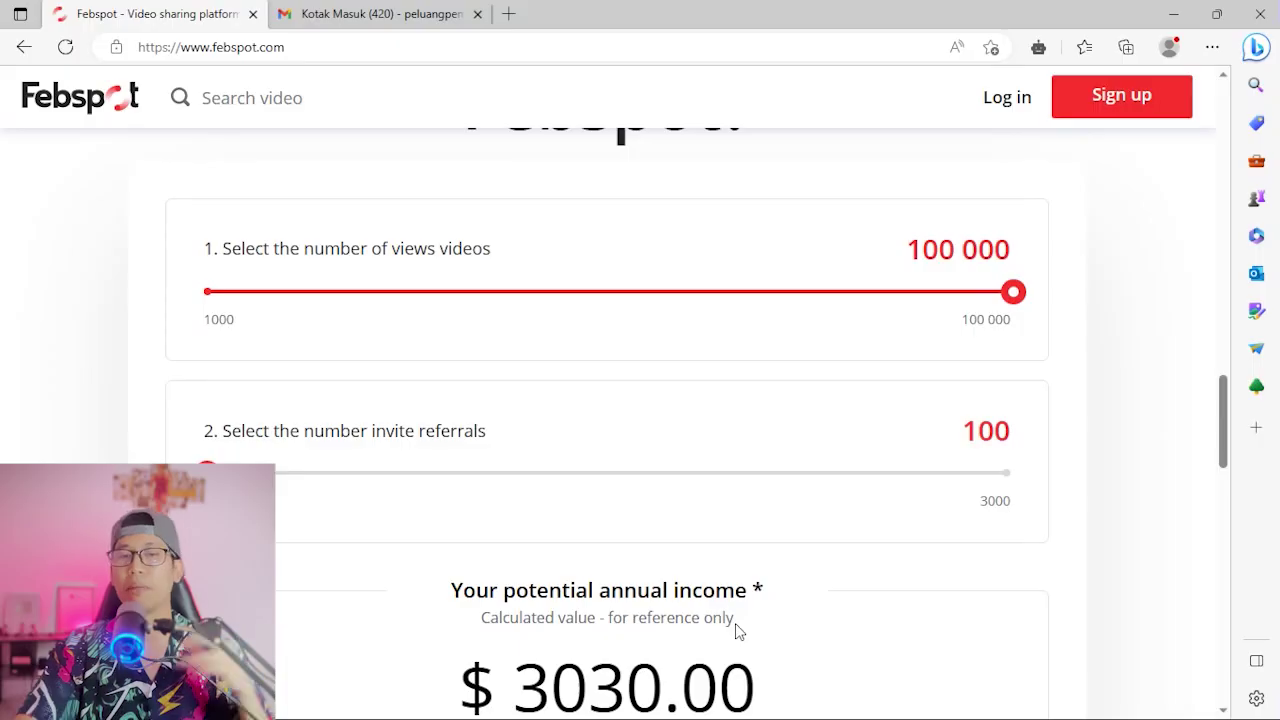
pyautogui.moveTo(1015, 292); pyautogui.dragTo(146, 280)
pyautogui.scroll(-1, 536, 594)
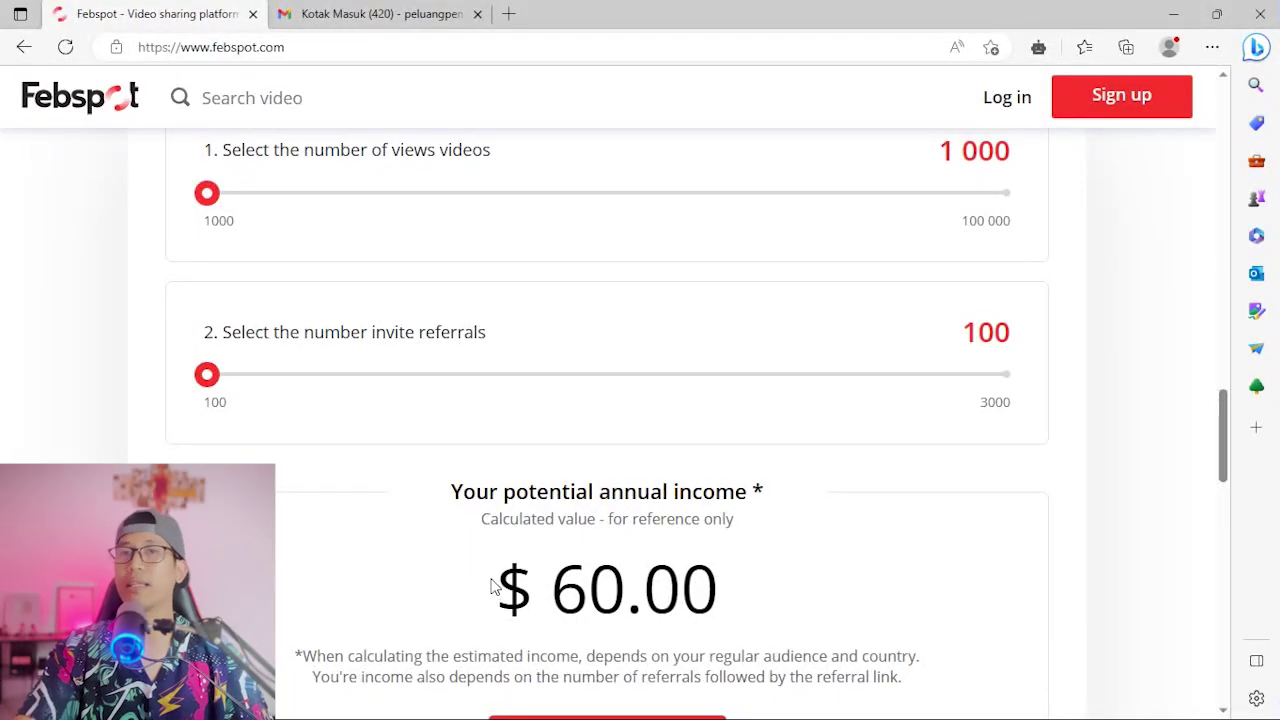
pyautogui.scroll(1, 818, 567)
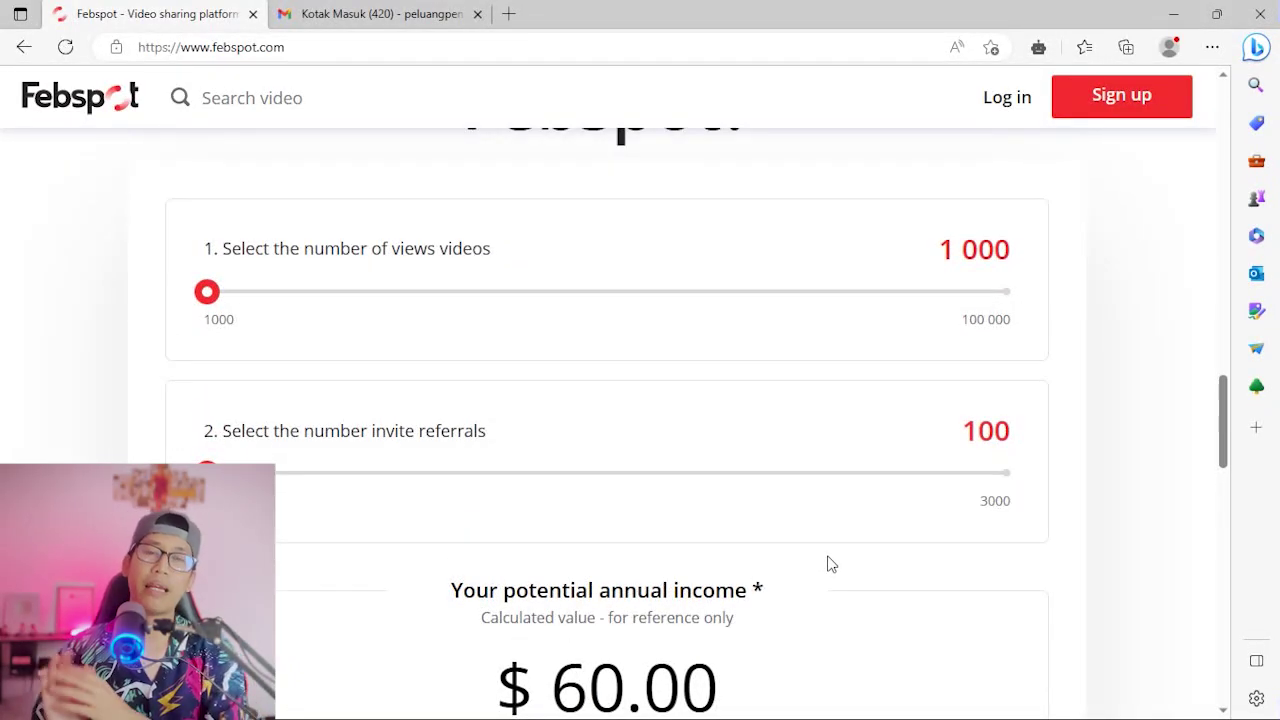
# Examine the potential annual income and the note on how audience, country and referrals affect it
pyautogui.scroll(-2, 827, 563)
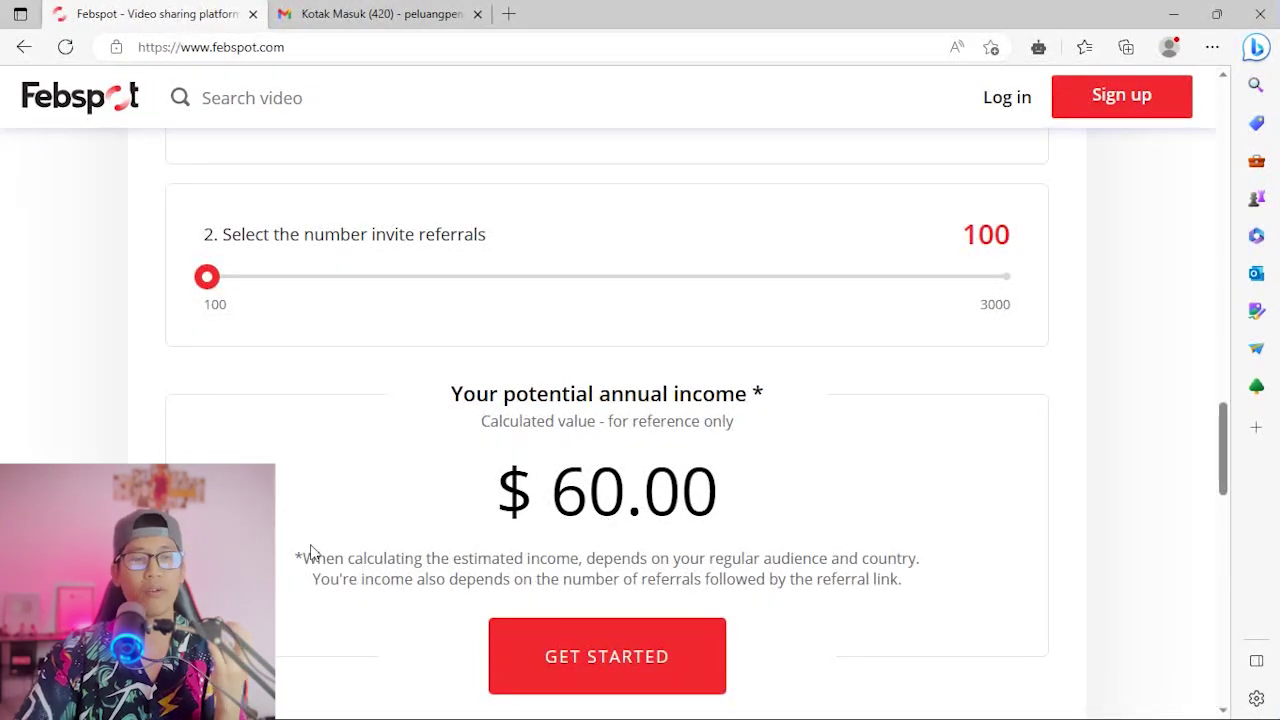
pyautogui.moveTo(295, 560); pyautogui.dragTo(914, 600)
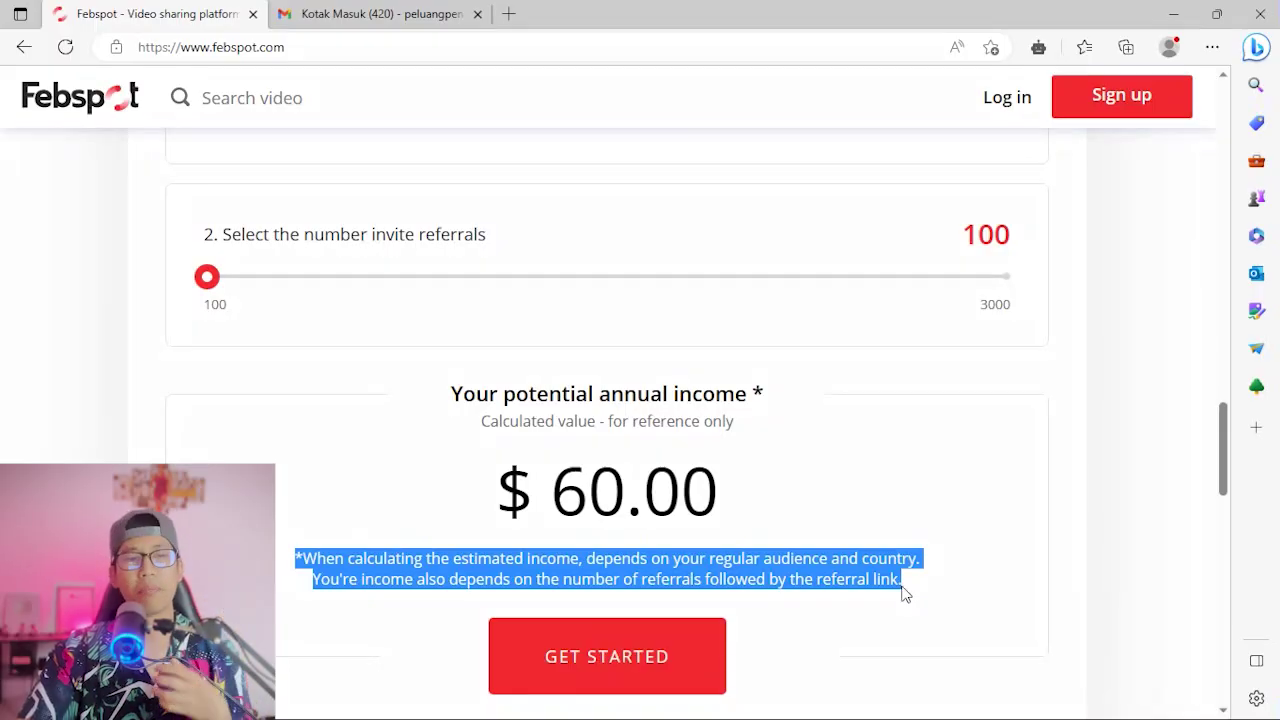
pyautogui.scroll(3, 903, 594)
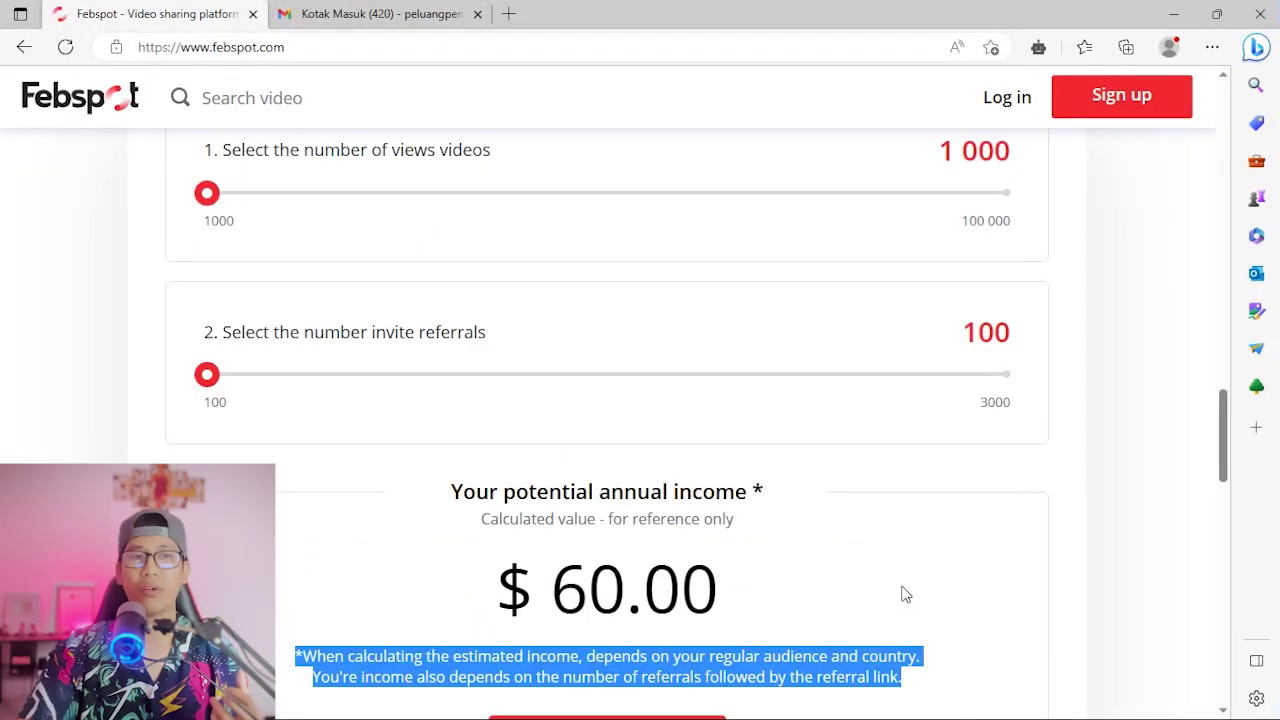
pyautogui.scroll(-2, 900, 534)
pyautogui.moveTo(484, 585); pyautogui.dragTo(730, 589)
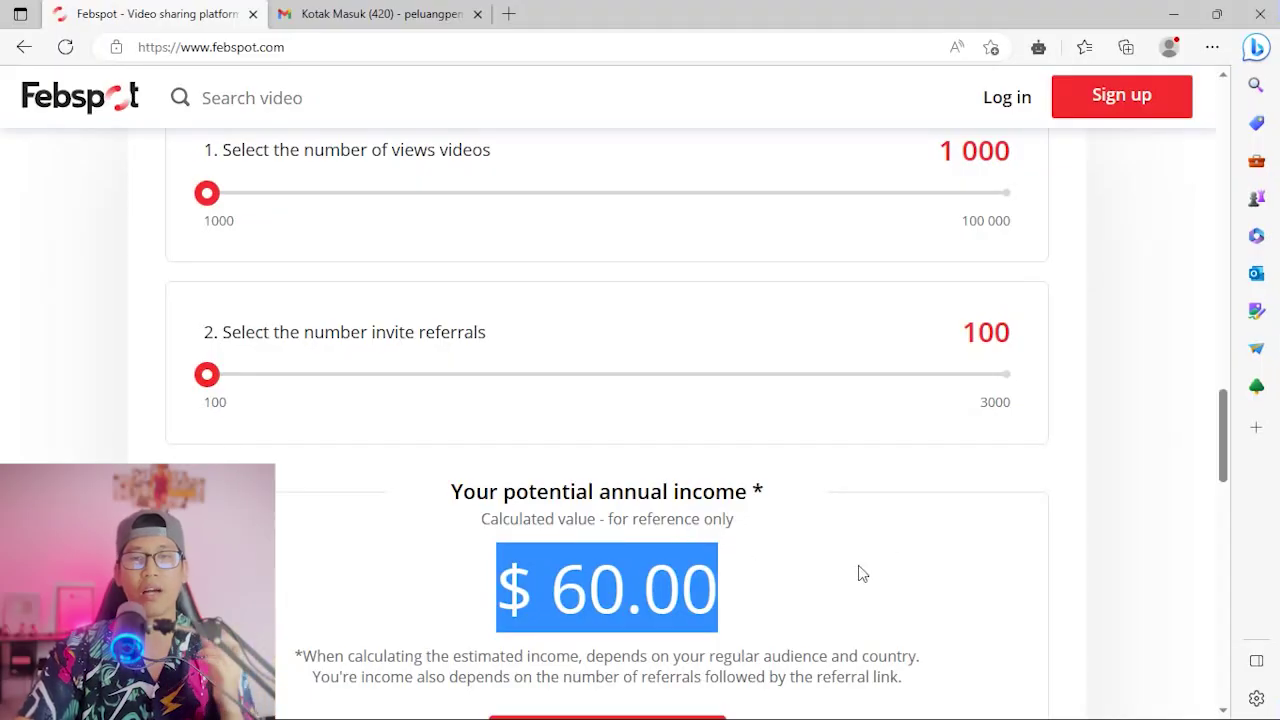
pyautogui.scroll(1, 858, 573)
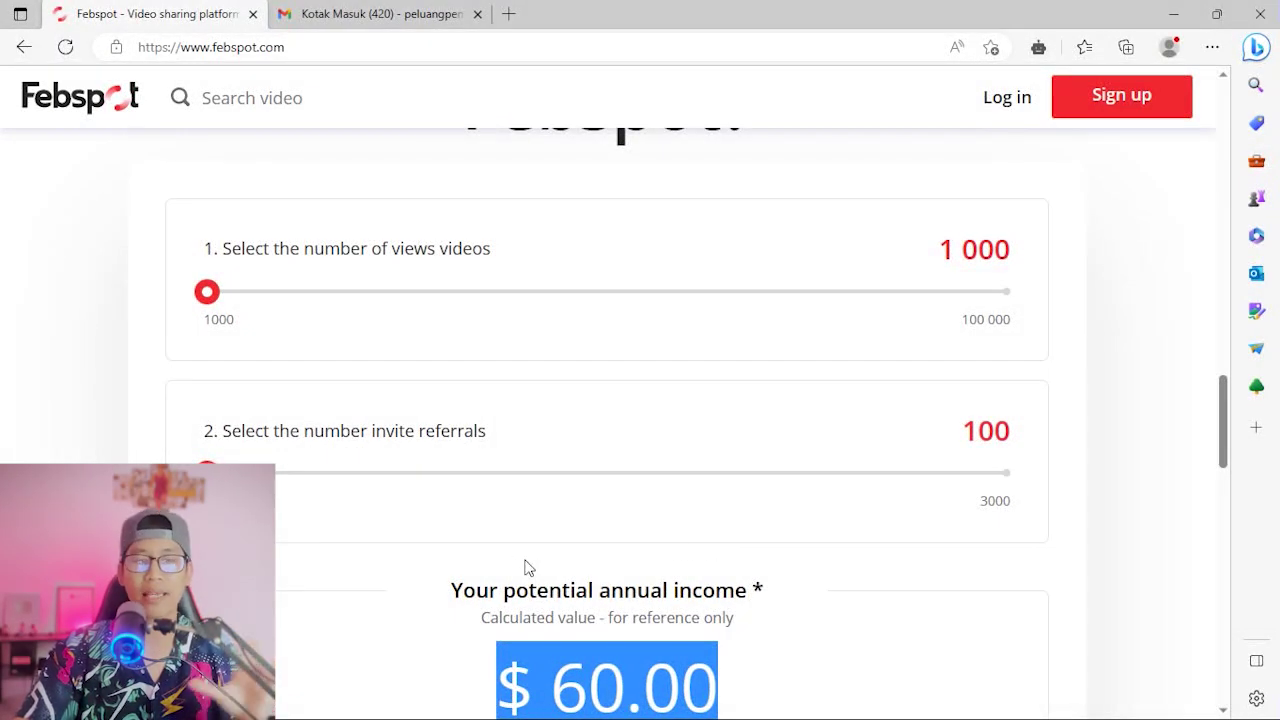
pyautogui.scroll(-1, 530, 555)
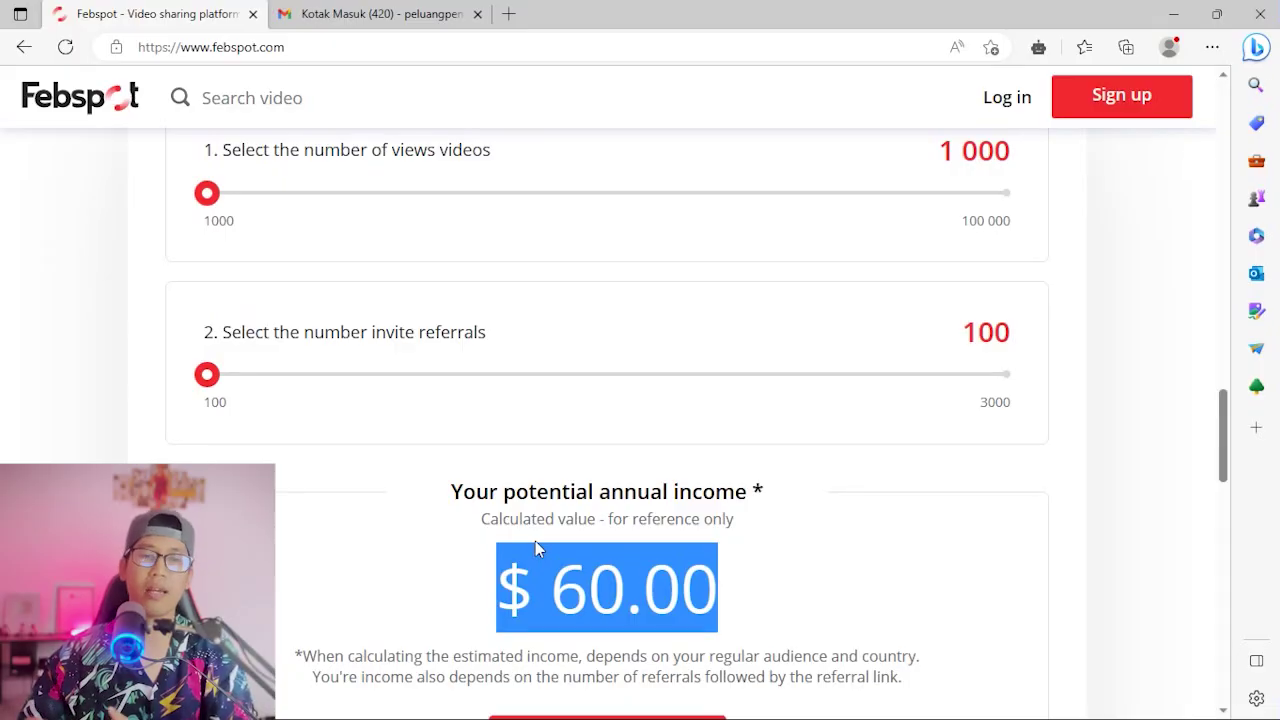
pyautogui.click(760, 593)
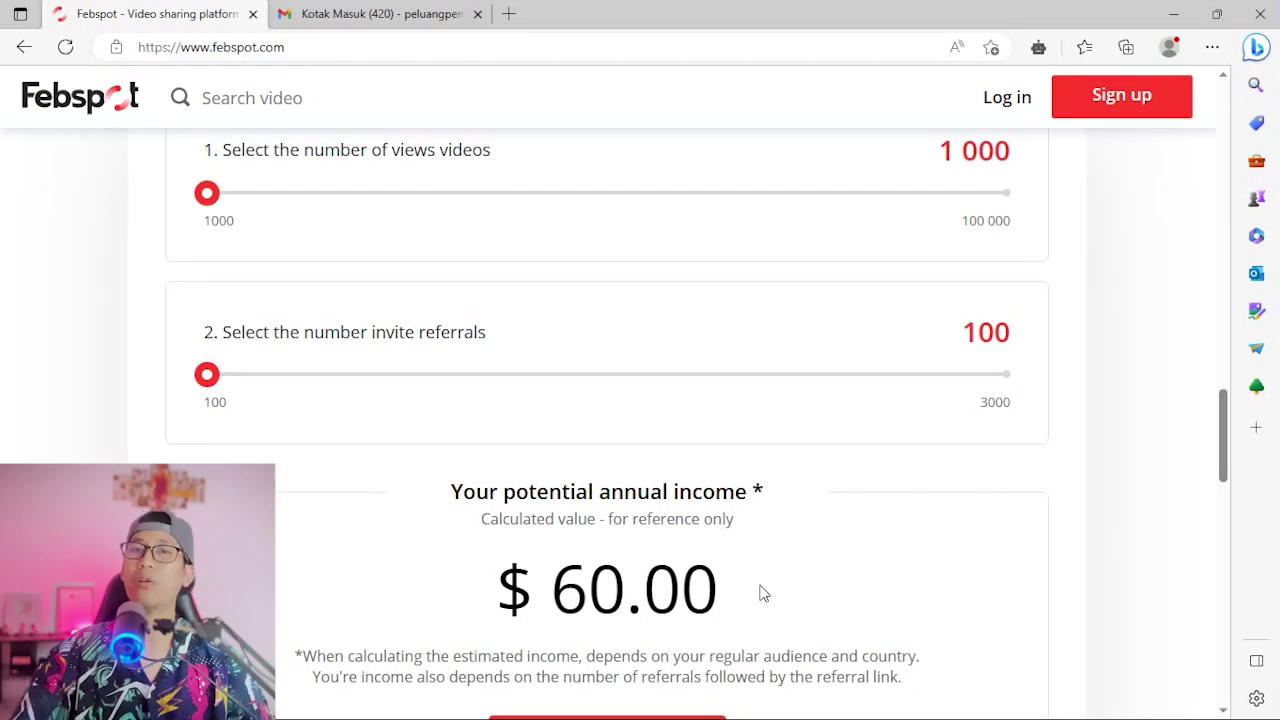
# Compare the selected number of video views with the potential annual income
pyautogui.scroll(1, 891, 526)
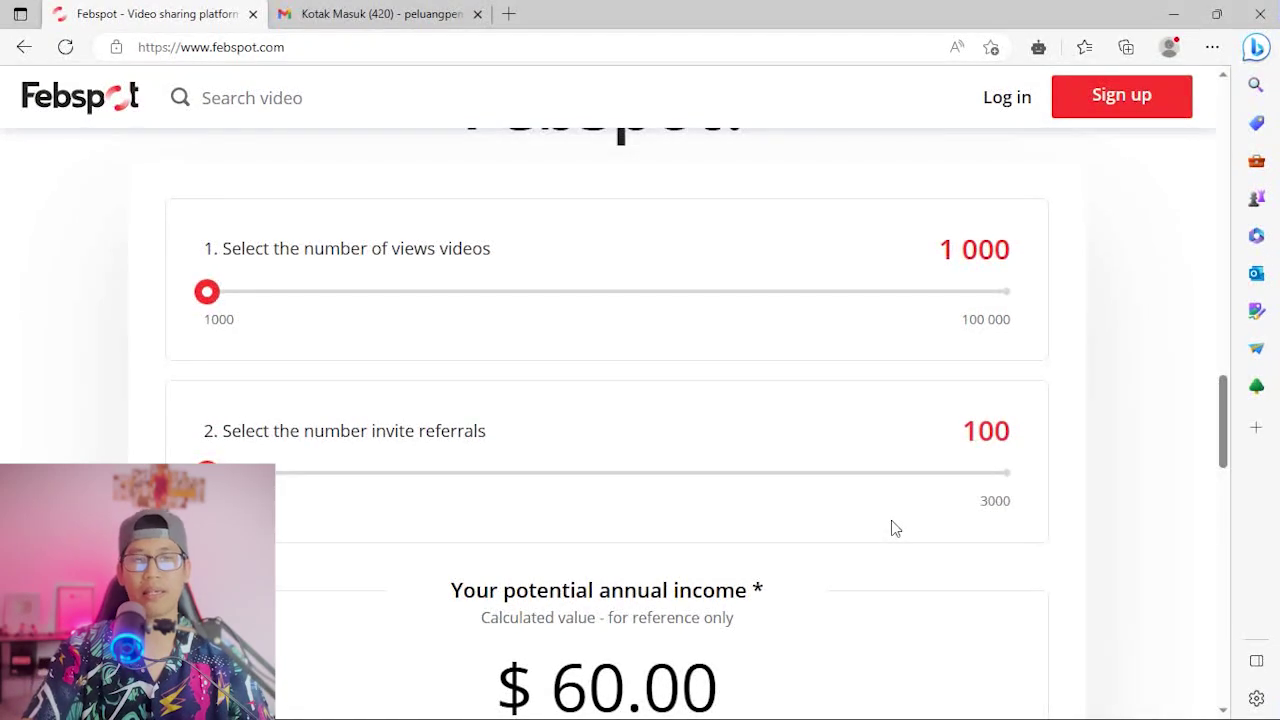
pyautogui.scroll(-1, 897, 527)
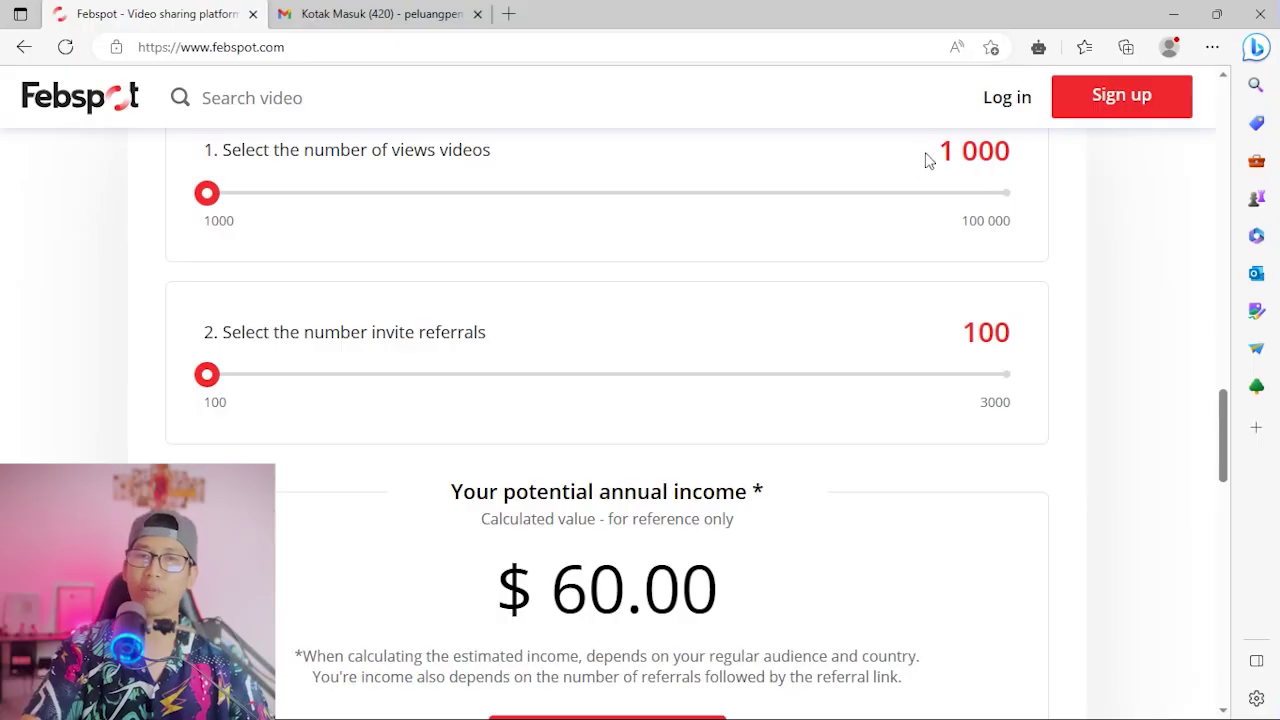
pyautogui.moveTo(925, 157); pyautogui.dragTo(1025, 150)
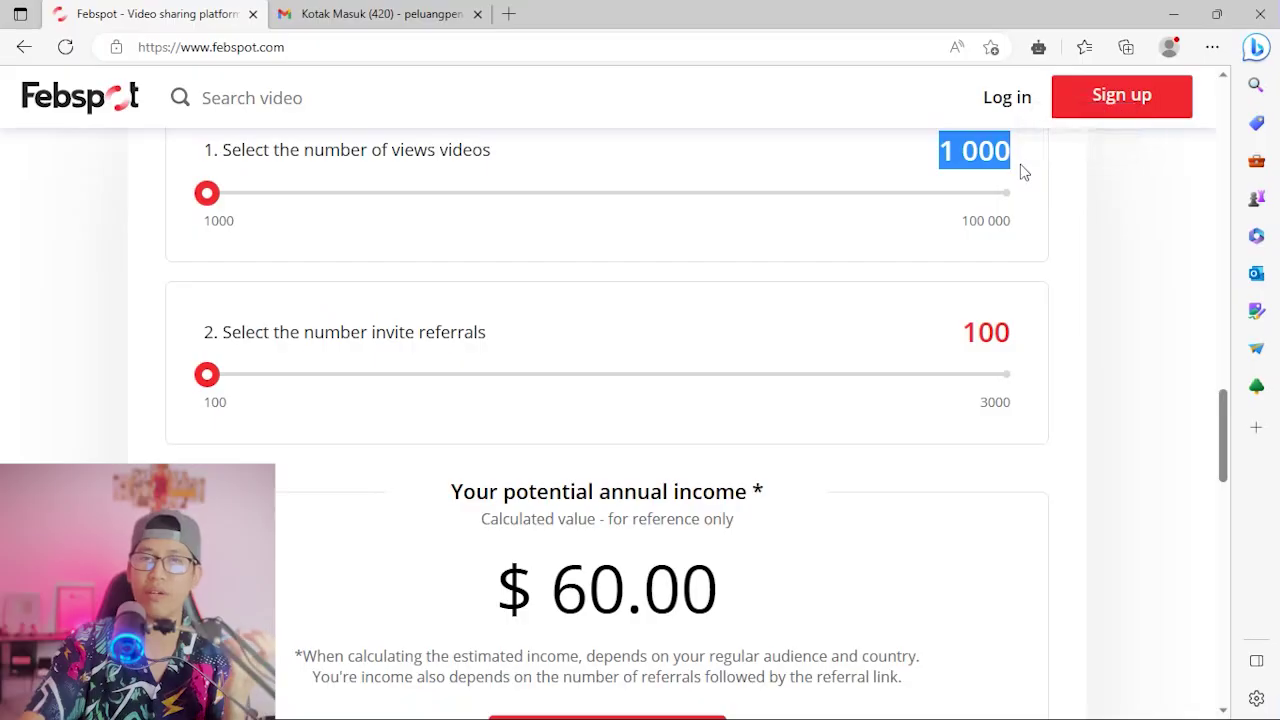
pyautogui.click(1022, 171)
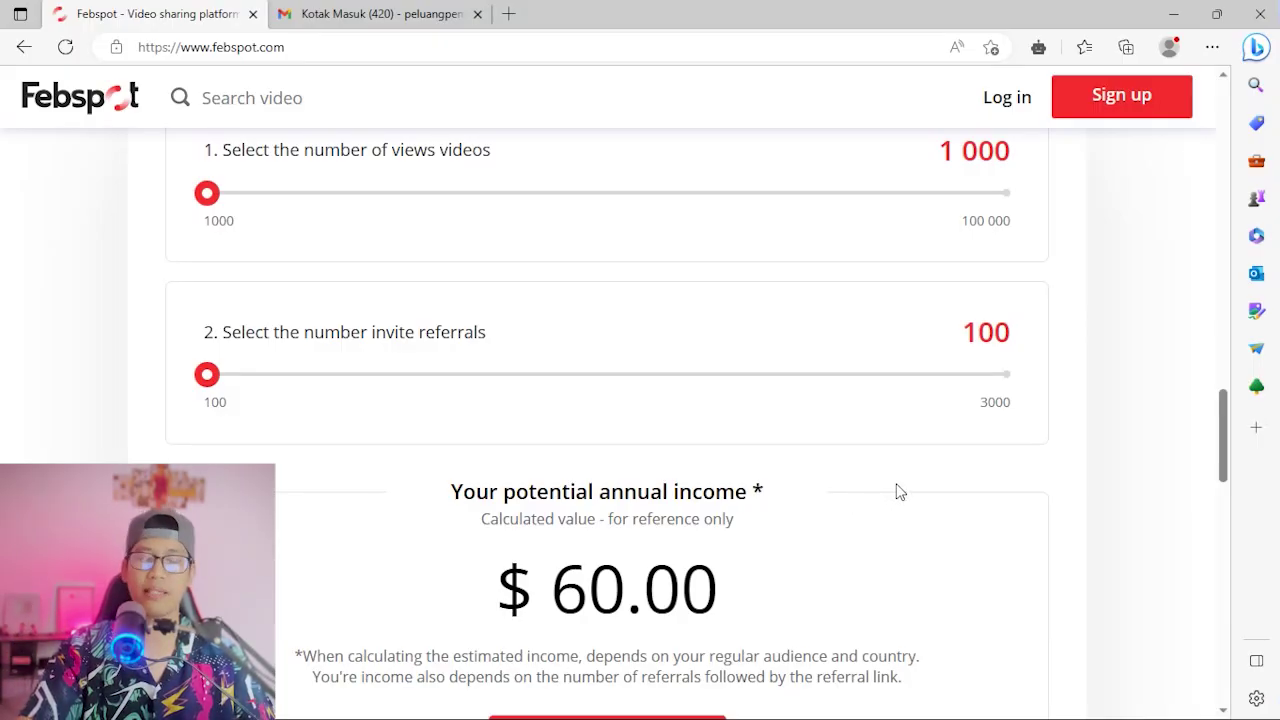
pyautogui.scroll(-1, 897, 490)
pyautogui.scroll(1, 929, 492)
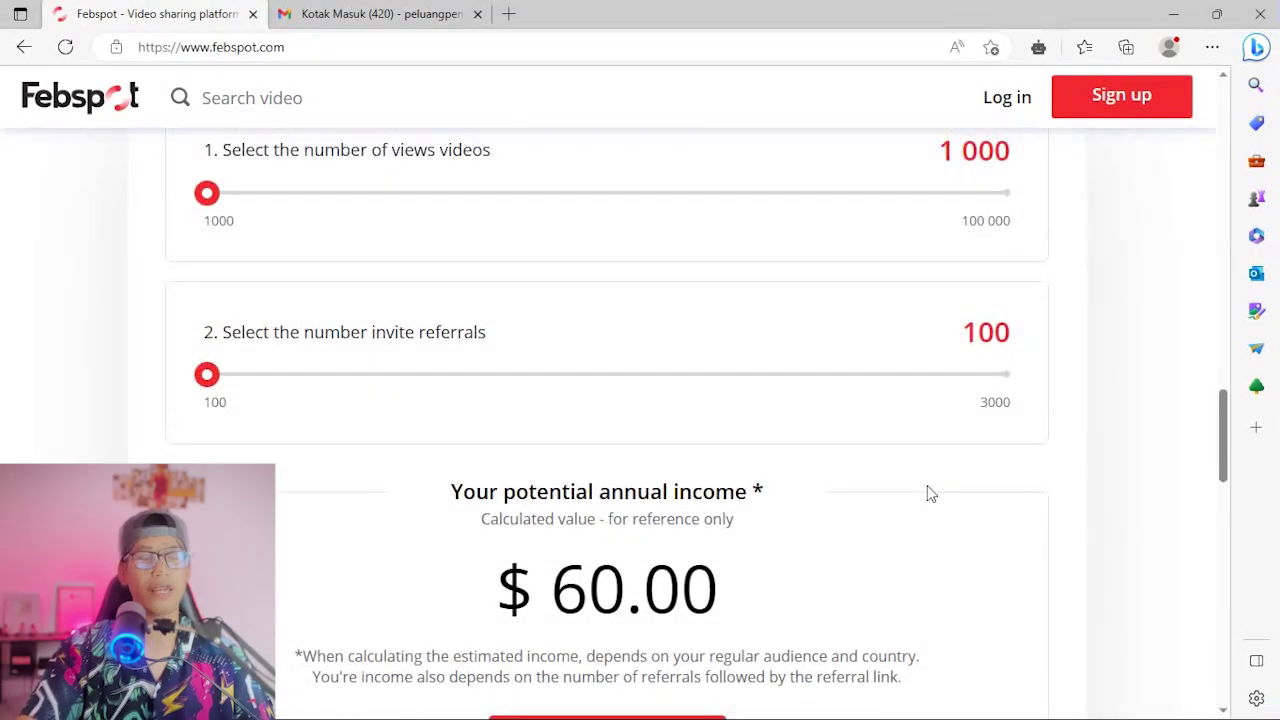
# Check the video views and invited referrals together against the potential annual income they give
pyautogui.scroll(1, 929, 492)
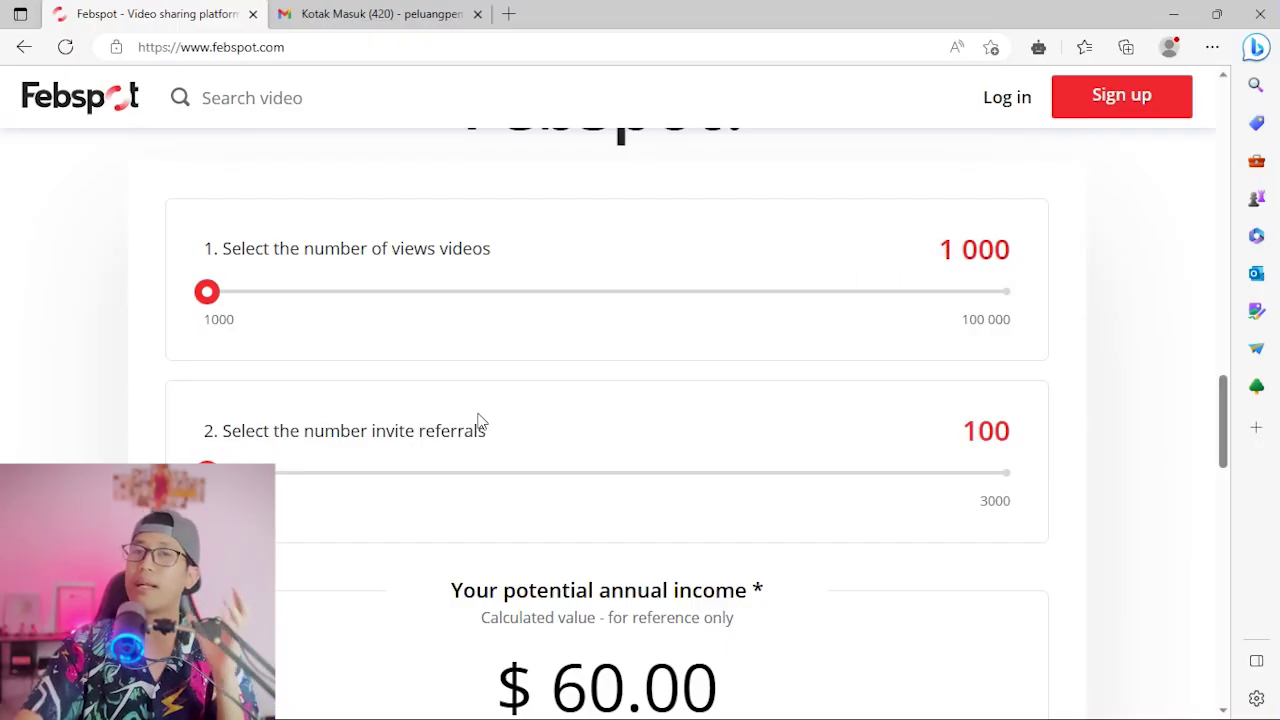
pyautogui.scroll(-1, 580, 331)
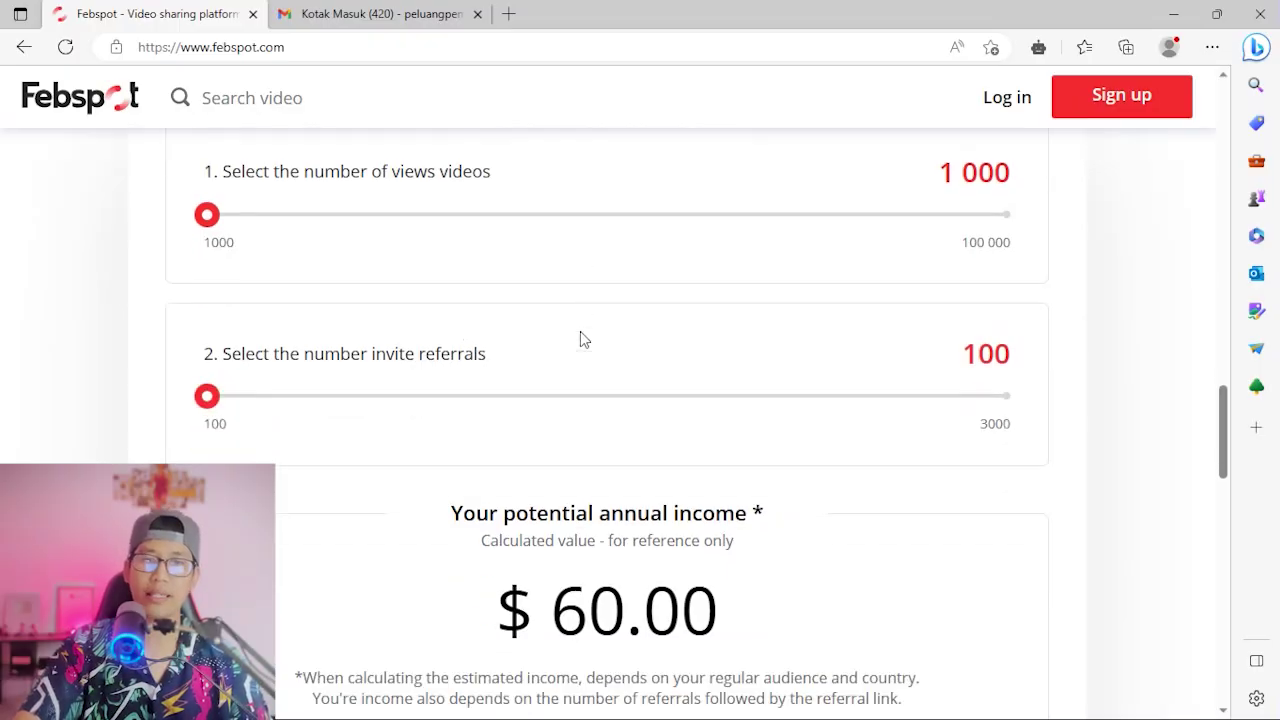
pyautogui.scroll(1, 1063, 295)
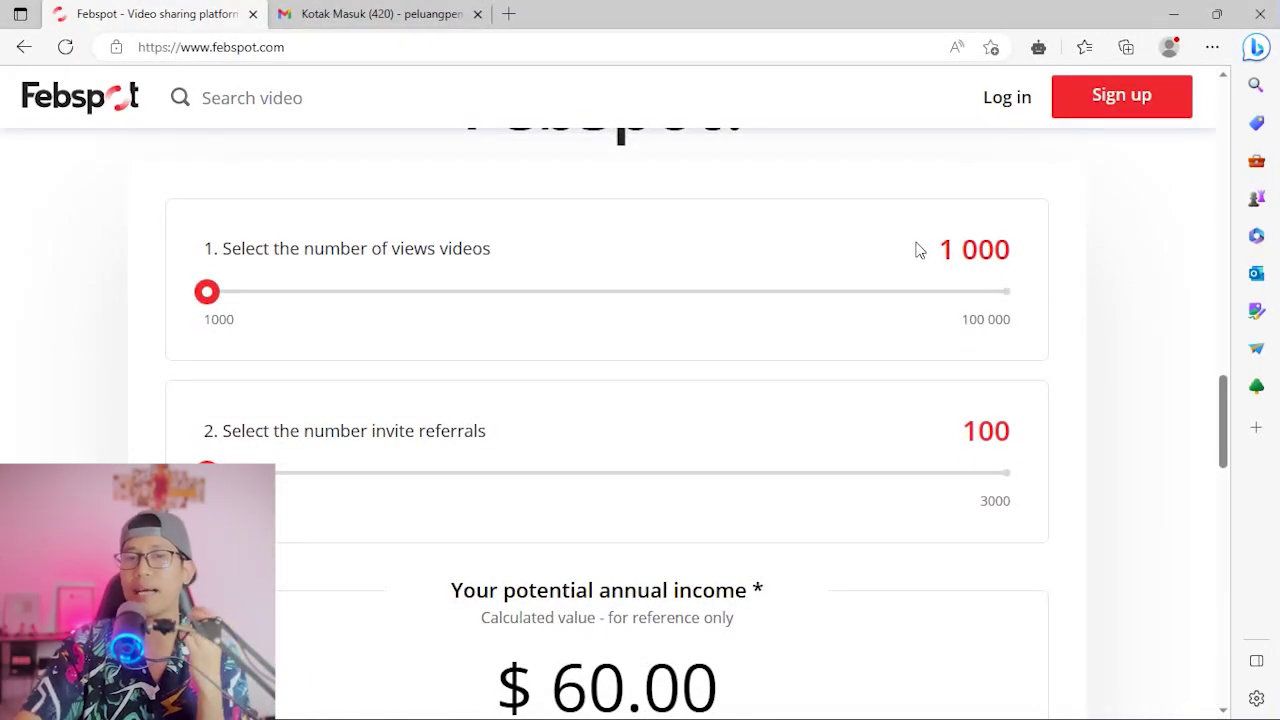
pyautogui.moveTo(929, 251); pyautogui.dragTo(1010, 250)
pyautogui.moveTo(944, 433); pyautogui.dragTo(1014, 434)
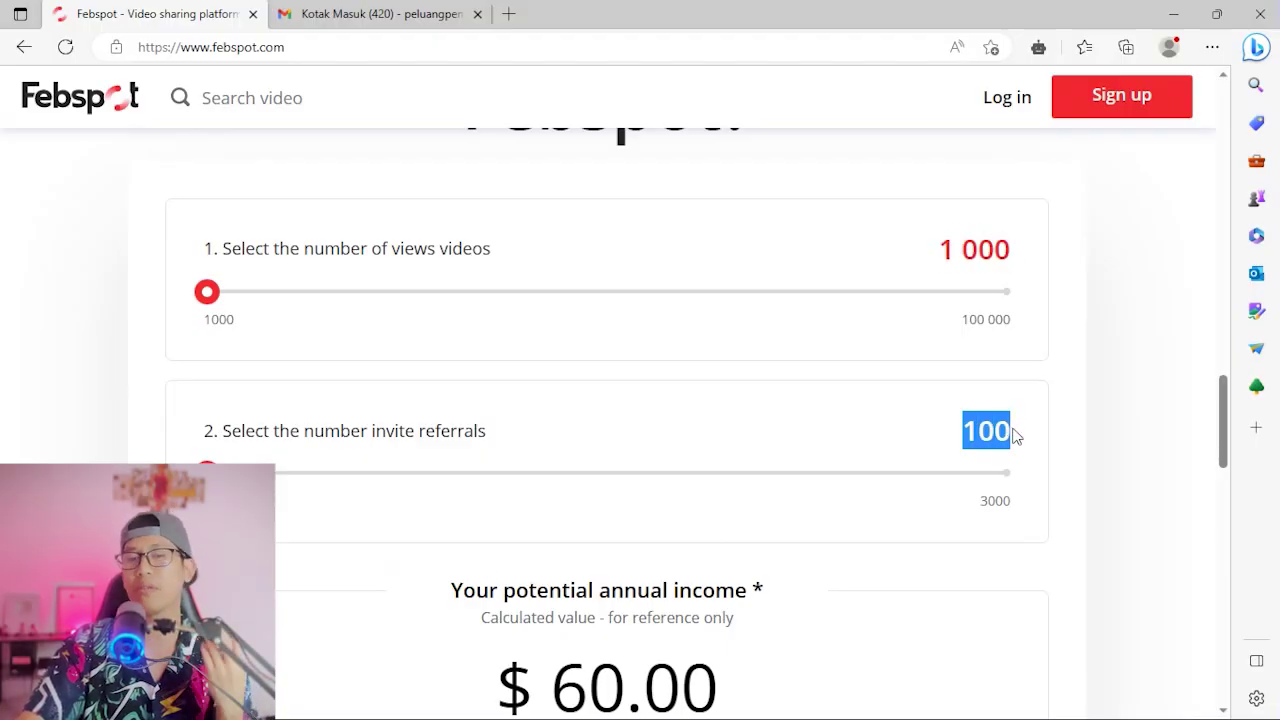
pyautogui.scroll(-1, 544, 504)
pyautogui.scroll(1, 786, 509)
pyautogui.scroll(-1, 550, 532)
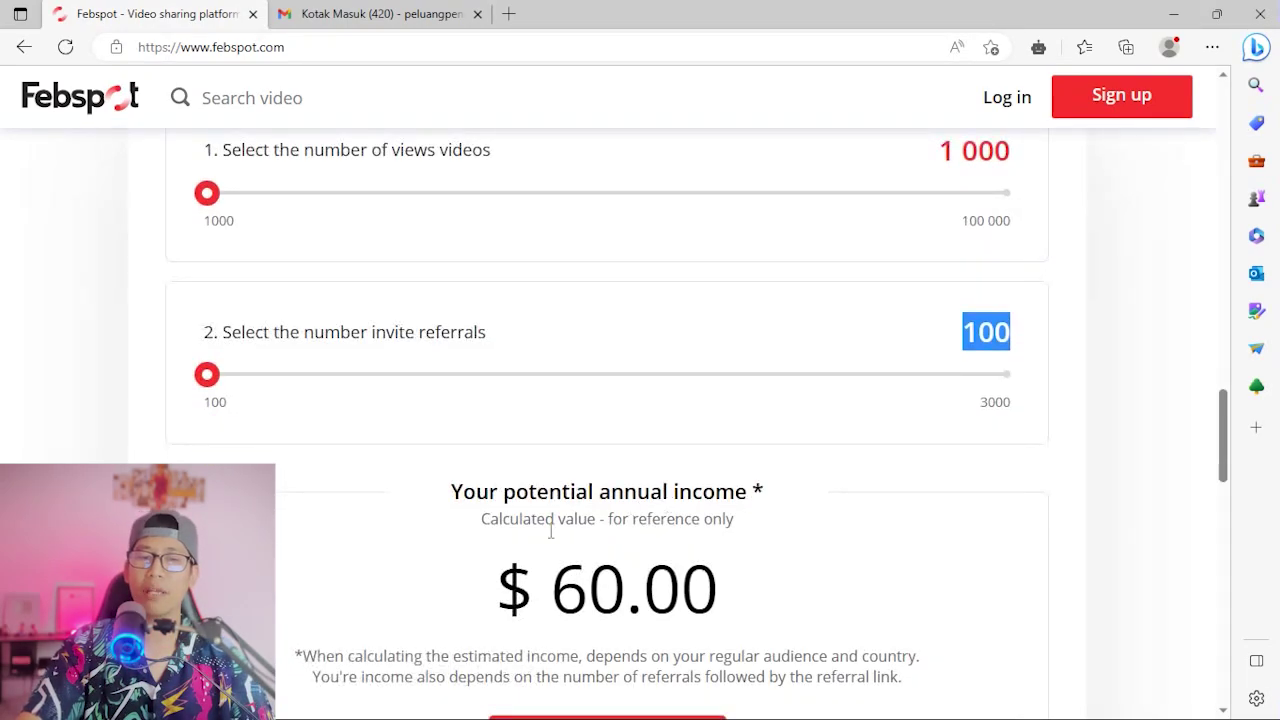
pyautogui.moveTo(770, 582); pyautogui.dragTo(478, 606)
pyautogui.click(770, 580)
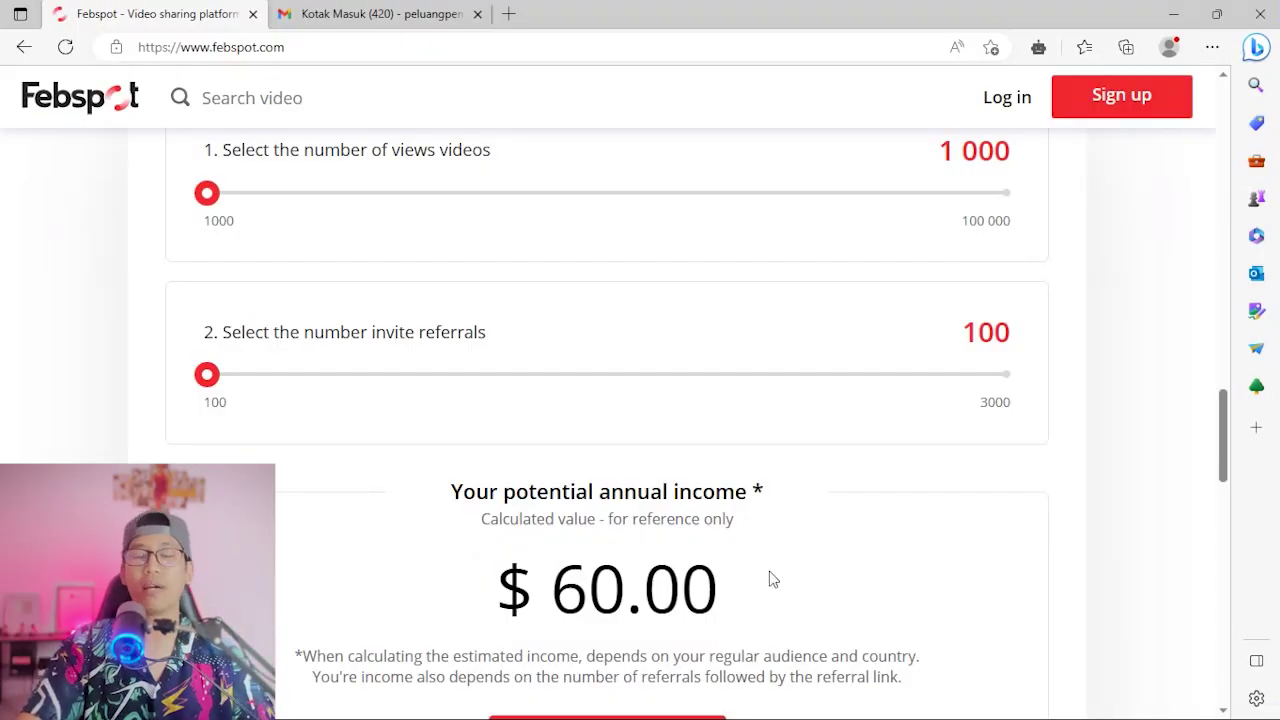
# Try the earnings calculator with 259 invited referrals and return the referrals to 100
pyautogui.scroll(1, 608, 280)
pyautogui.moveTo(213, 472); pyautogui.dragTo(250, 472)
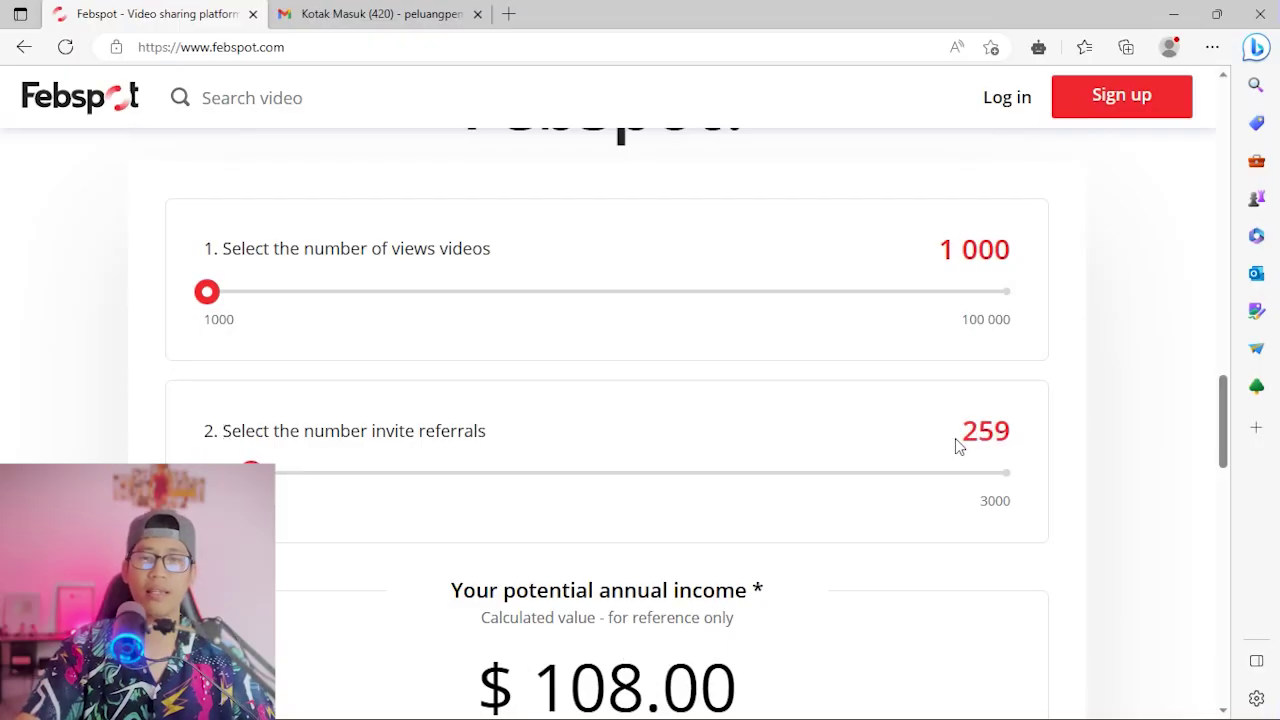
pyautogui.moveTo(950, 440); pyautogui.dragTo(1021, 430)
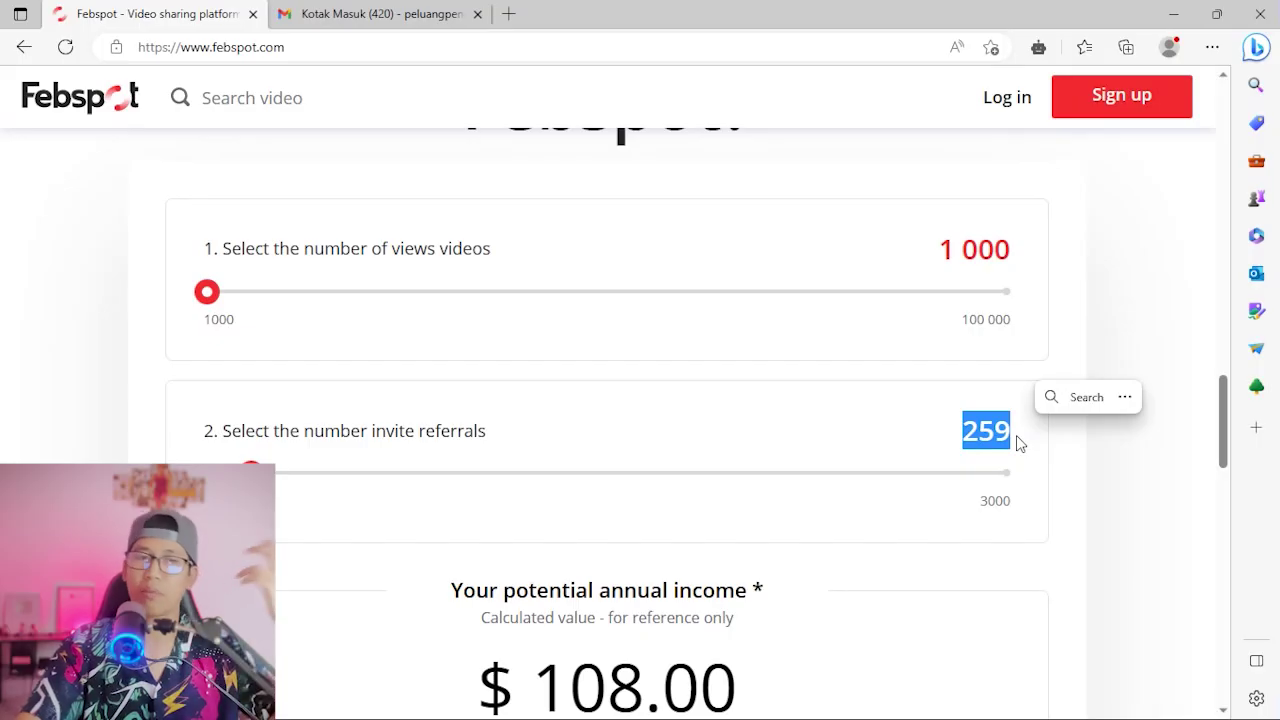
pyautogui.moveTo(908, 258); pyautogui.dragTo(1022, 254)
pyautogui.scroll(-1, 1018, 297)
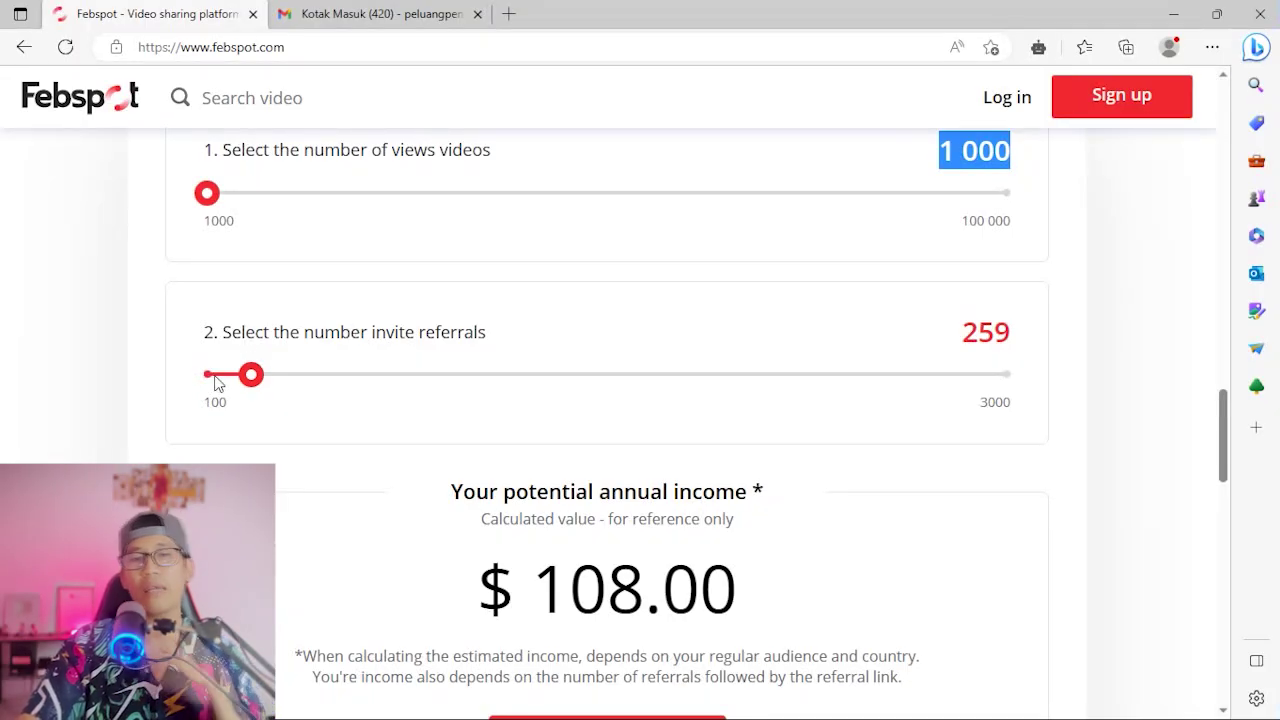
pyautogui.moveTo(252, 376); pyautogui.dragTo(206, 376)
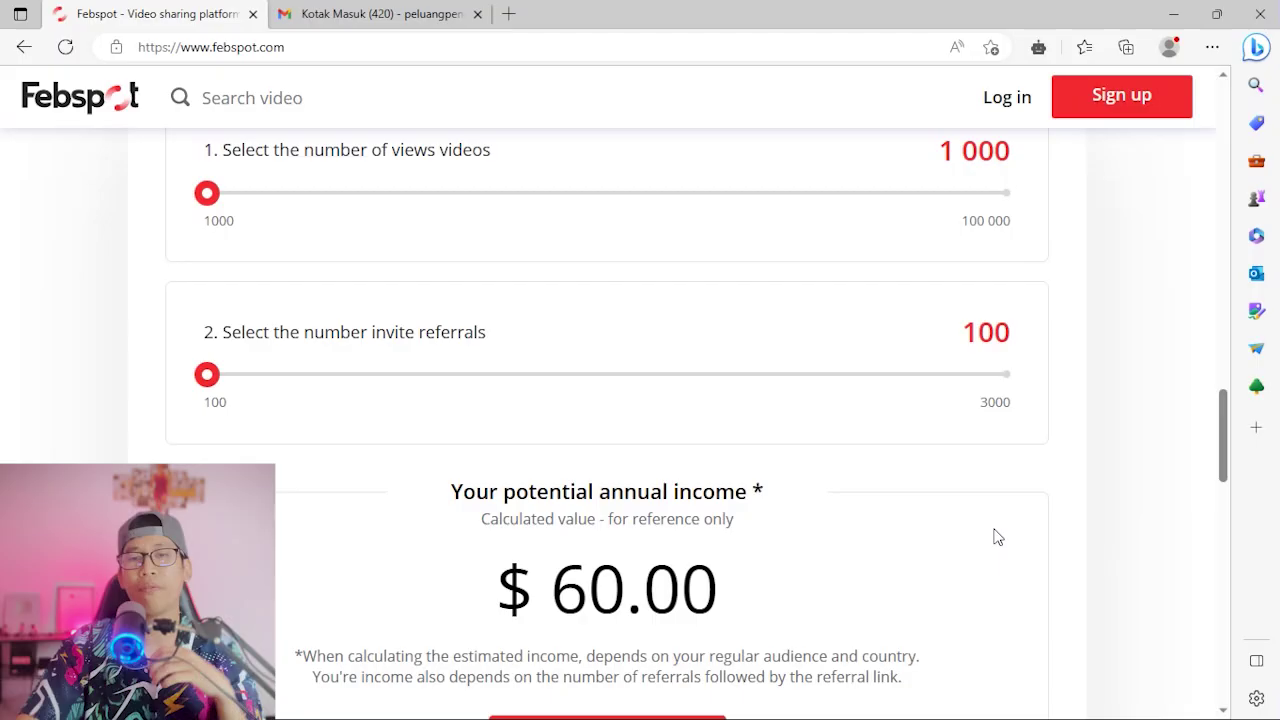
# Review the potential annual income together with the calculator's note on regular audience and country
pyautogui.scroll(2, 997, 538)
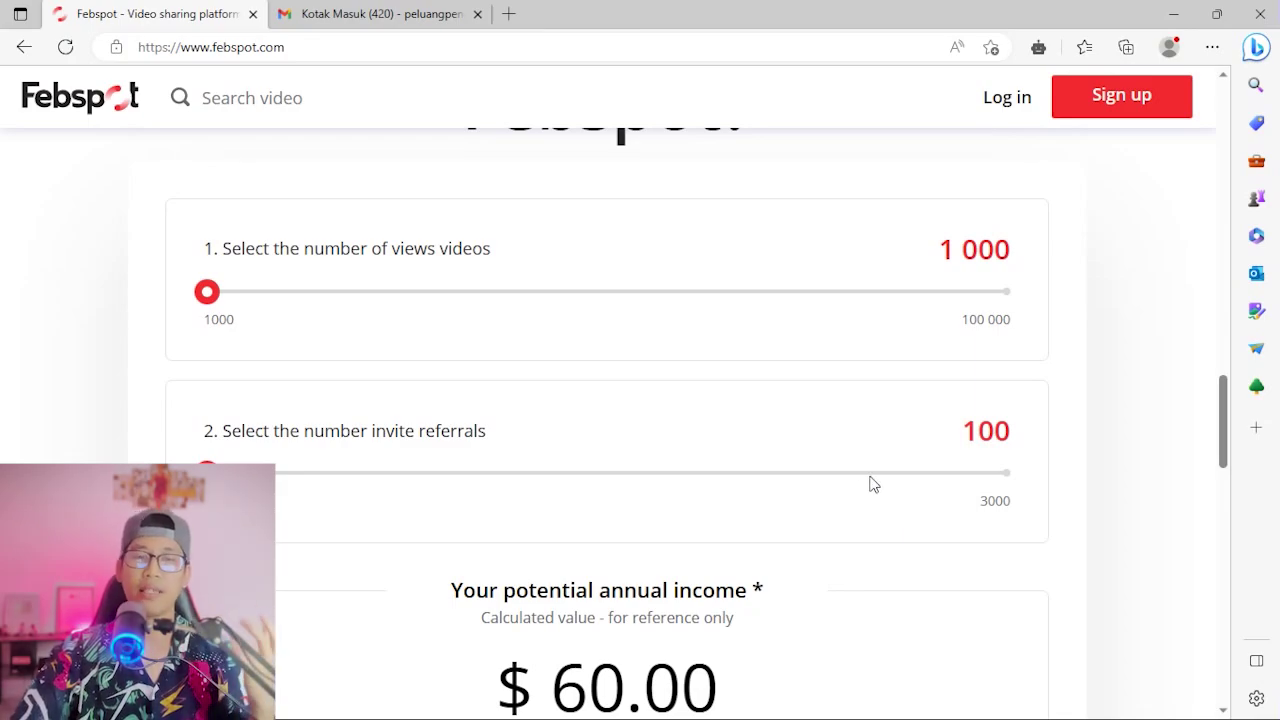
pyautogui.scroll(-1, 850, 492)
pyautogui.scroll(-1, 850, 492)
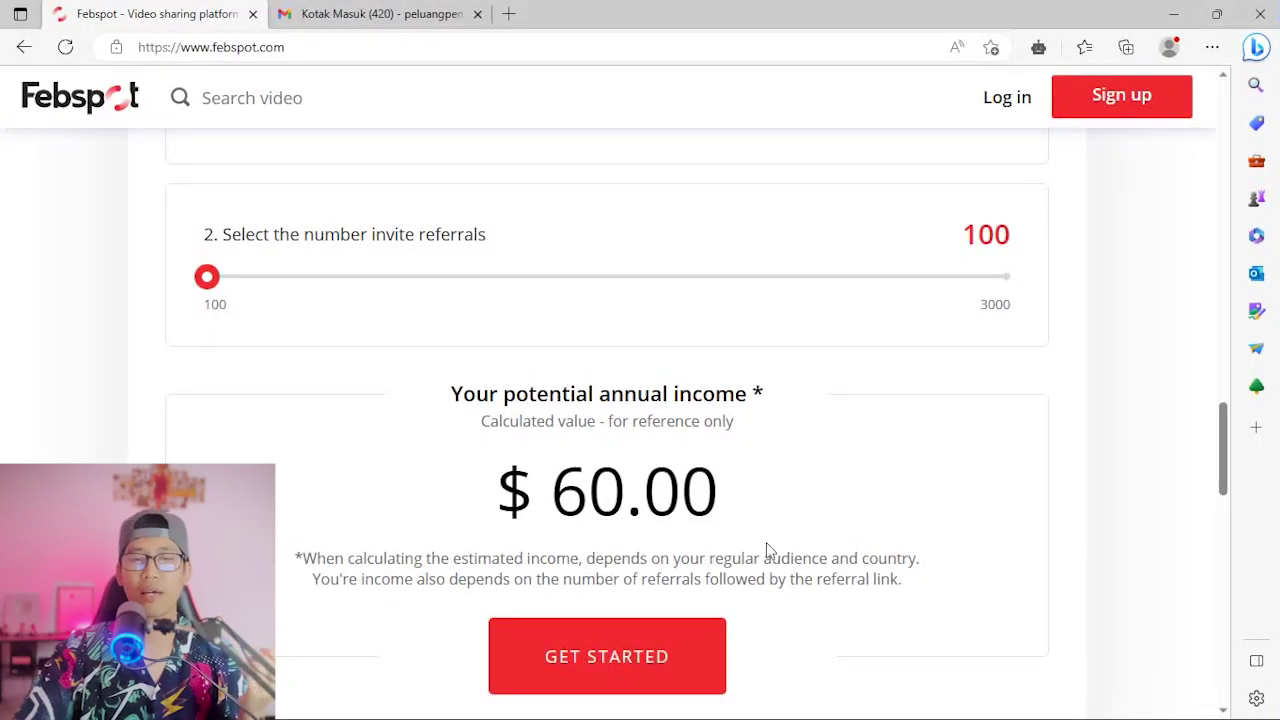
pyautogui.moveTo(709, 558); pyautogui.dragTo(917, 553)
pyautogui.click(876, 483)
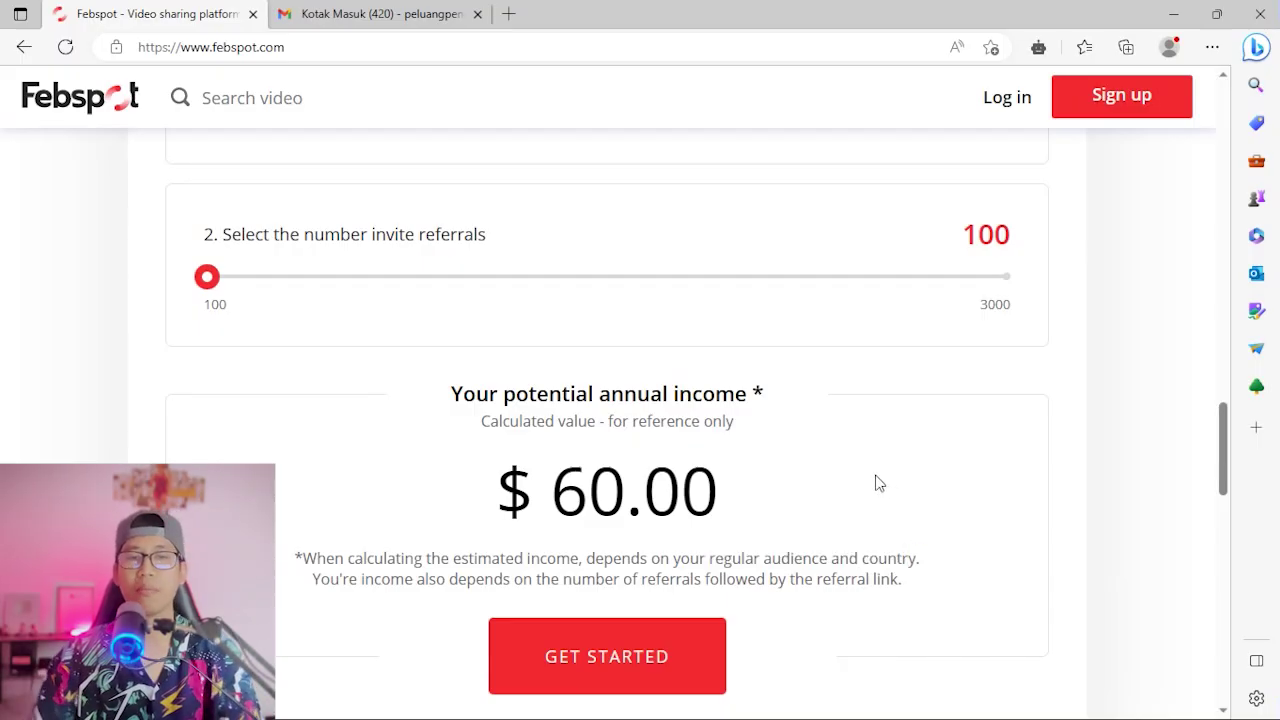
pyautogui.moveTo(716, 484); pyautogui.dragTo(478, 494)
pyautogui.click(871, 463)
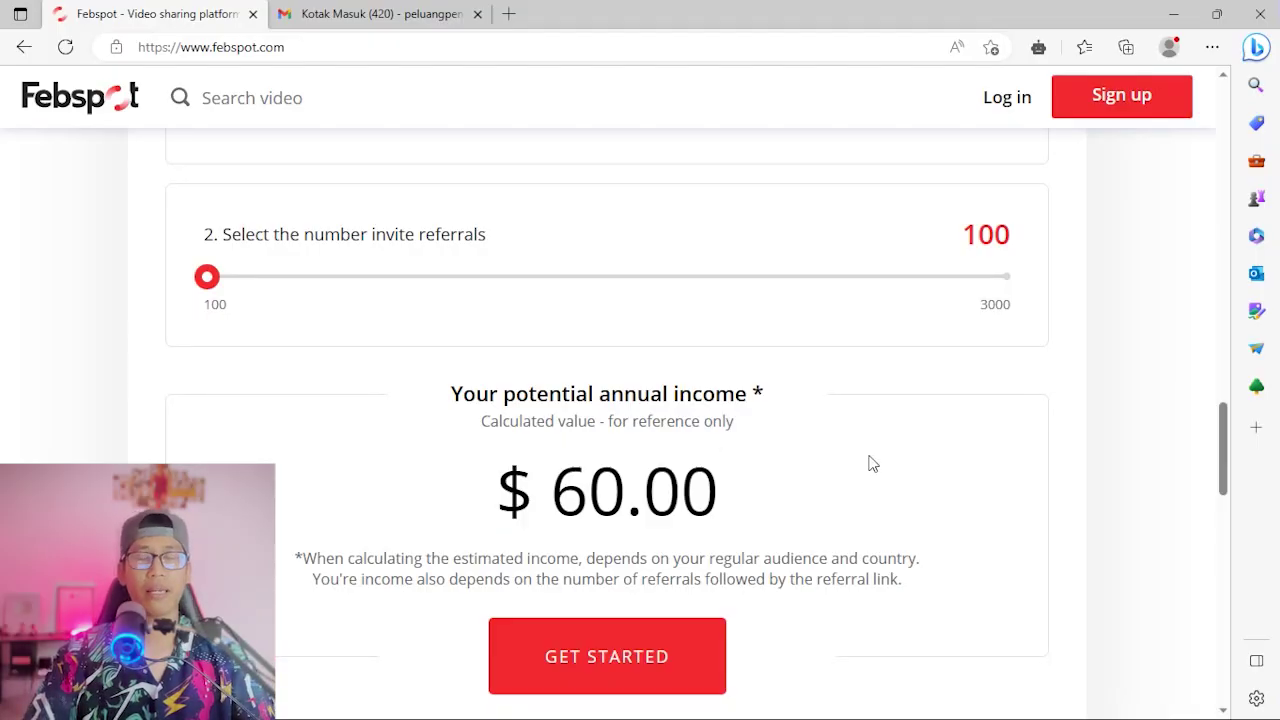
# Go back up the Febspot home page and open the account registration form
pyautogui.scroll(5, 871, 463)
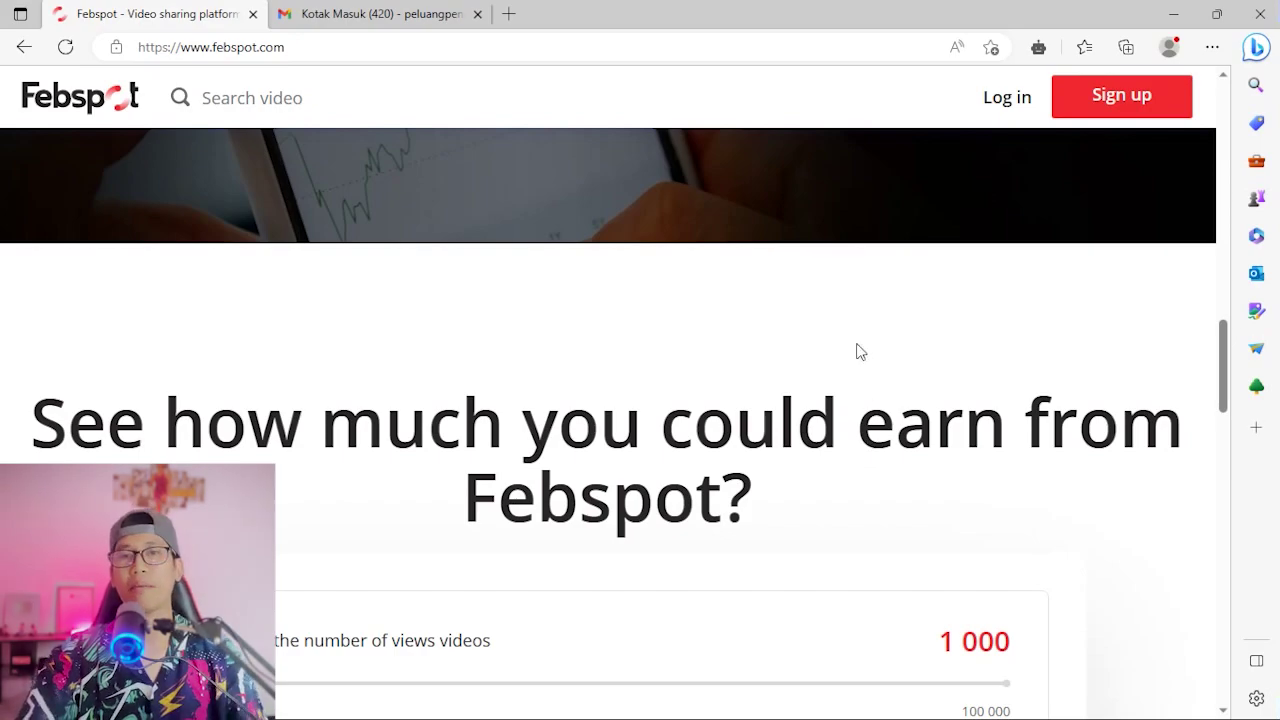
pyautogui.scroll(2, 1094, 366)
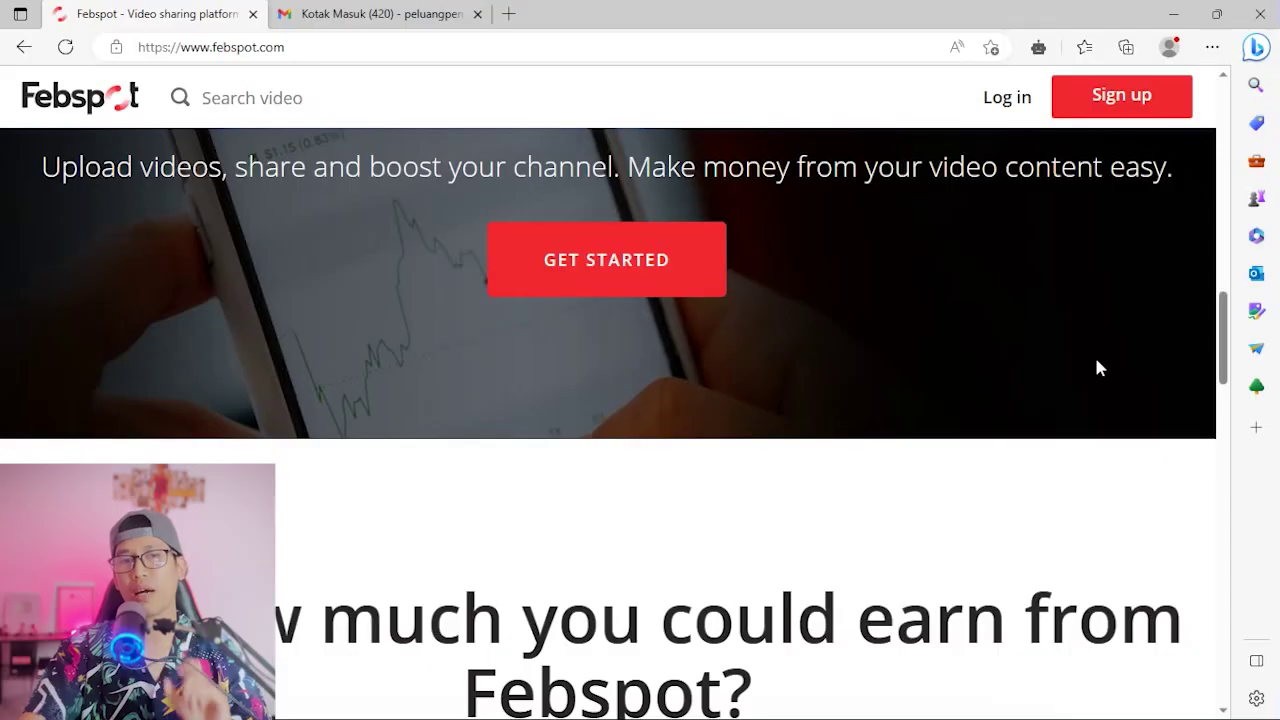
pyautogui.scroll(3, 1097, 363)
pyautogui.click(634, 566)
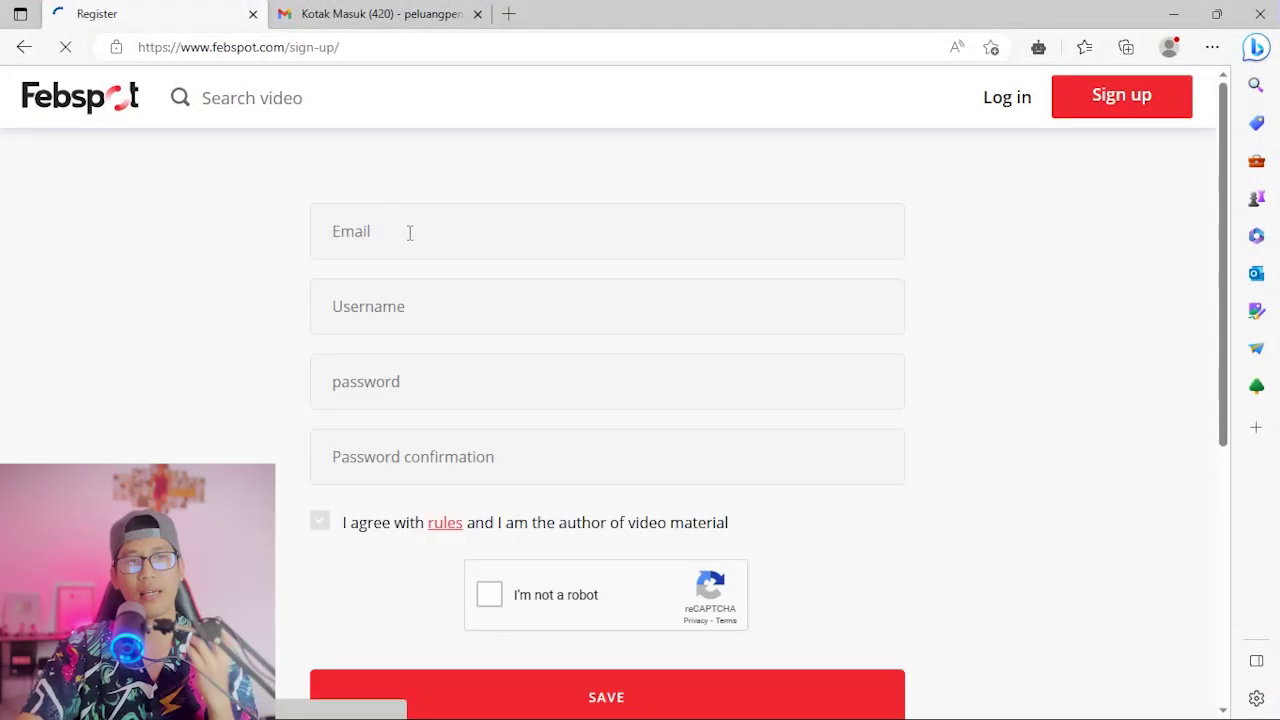
# Fill in the registration form's email with the saved address and enter the username
pyautogui.click(411, 234)
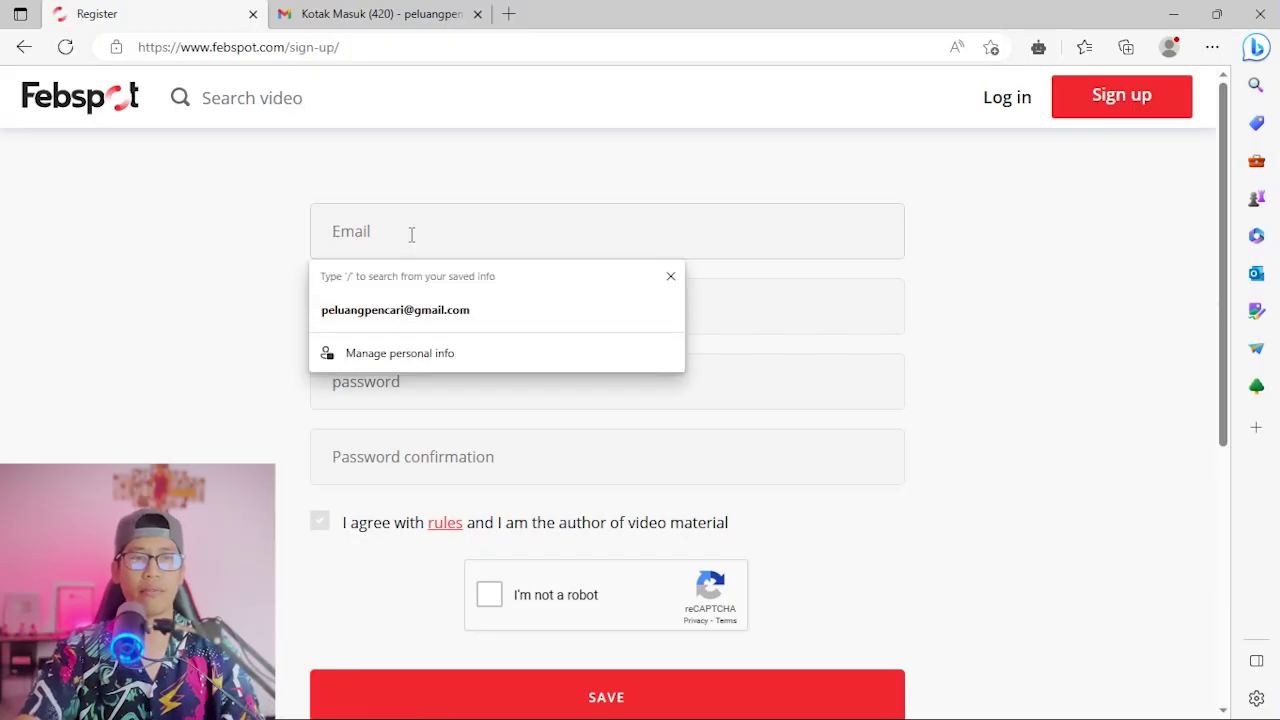
pyautogui.click(389, 310)
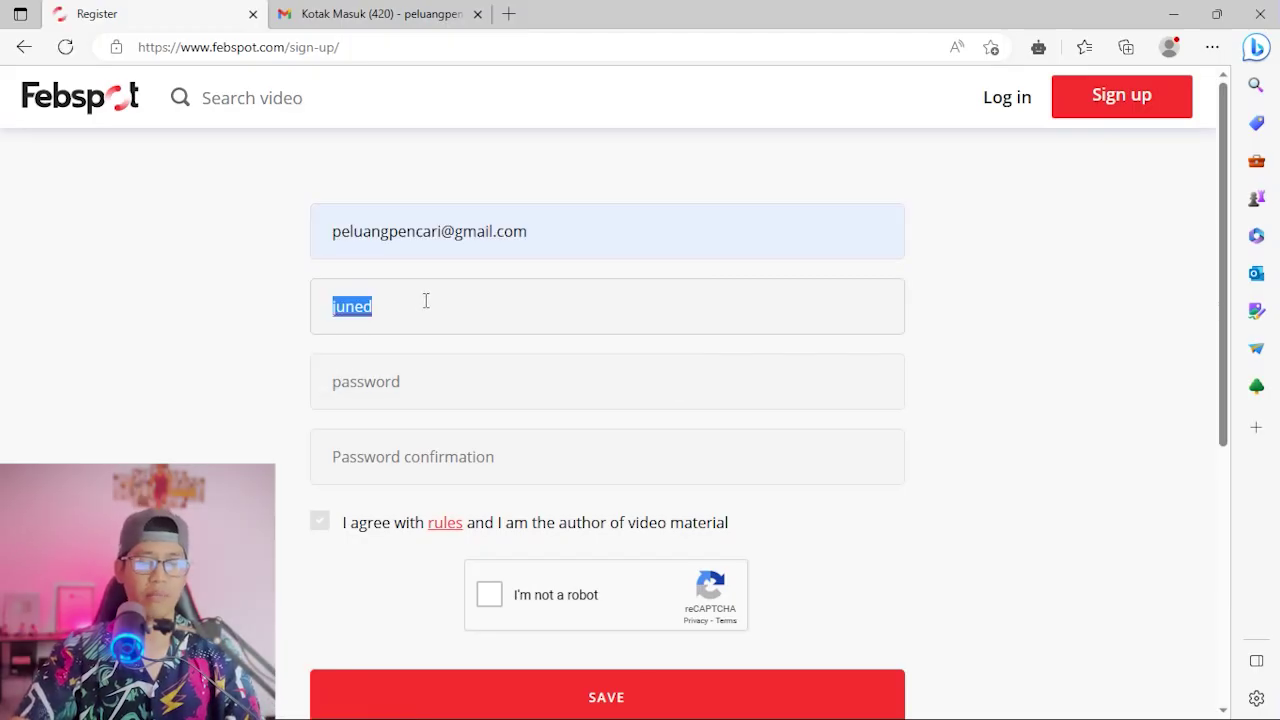
pyautogui.write('juned')
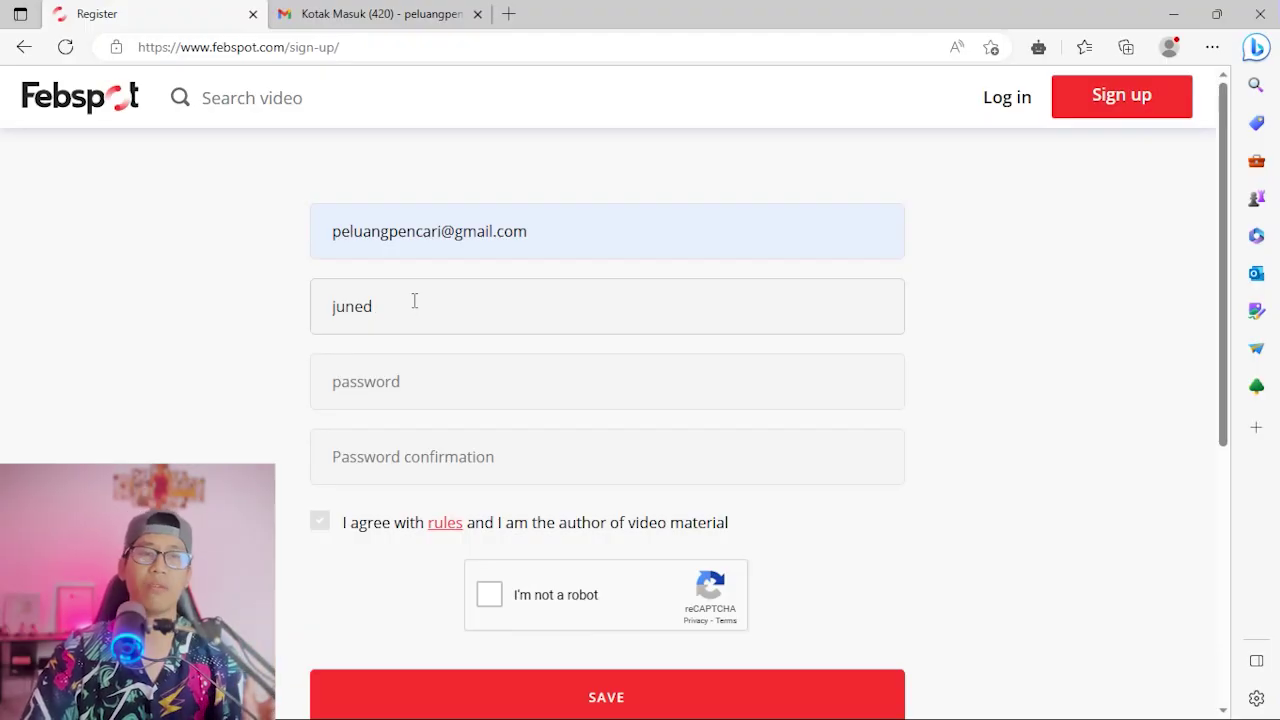
# Enter the account password and repeat it in the password confirmation
pyautogui.click(412, 385)
pyautogui.write('*********')
pyautogui.press('Tab')
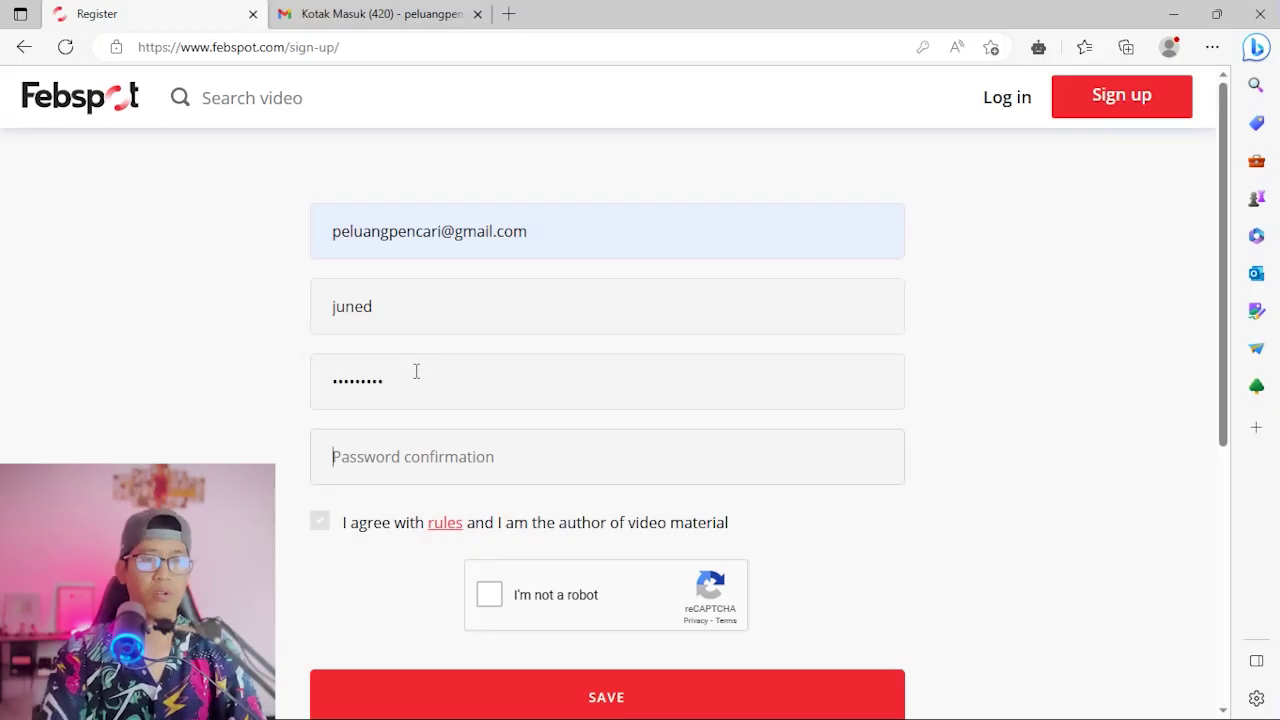
pyautogui.write('*********')
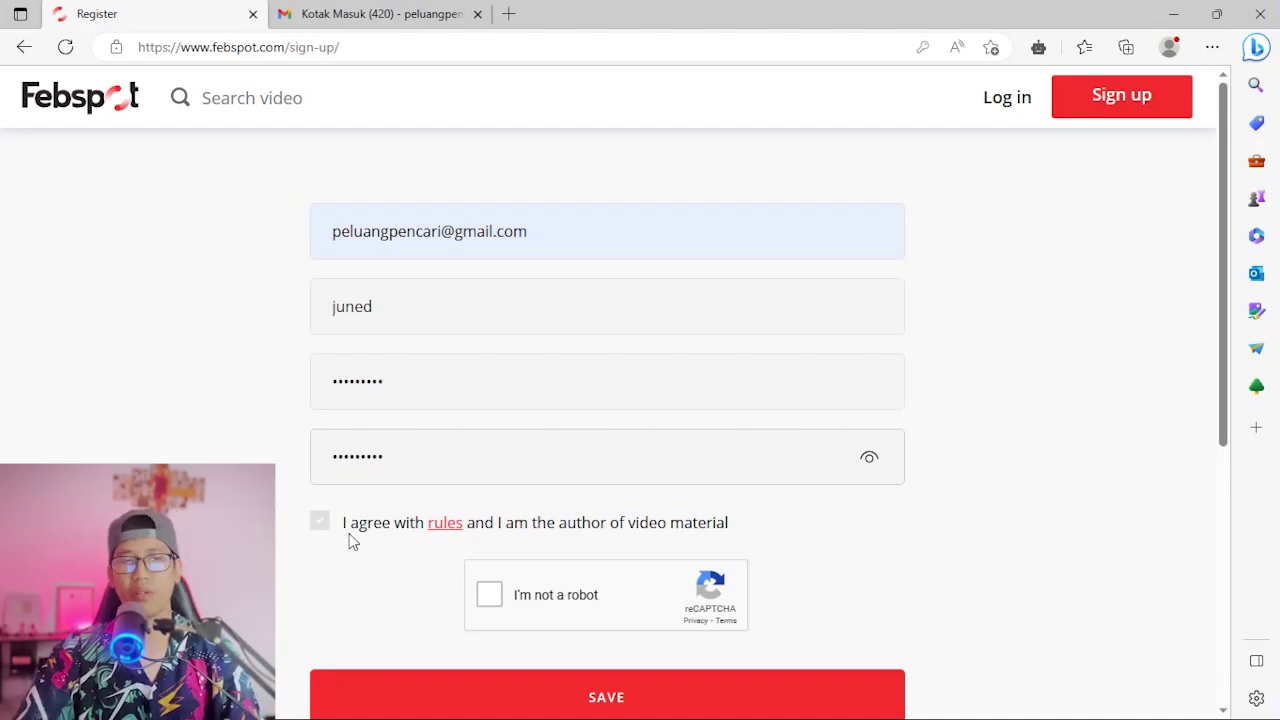
# Agree to the rules and video authorship, complete the "I'm not a robot" check and submit the registration
pyautogui.click(316, 524)
pyautogui.scroll(-1, 1049, 486)
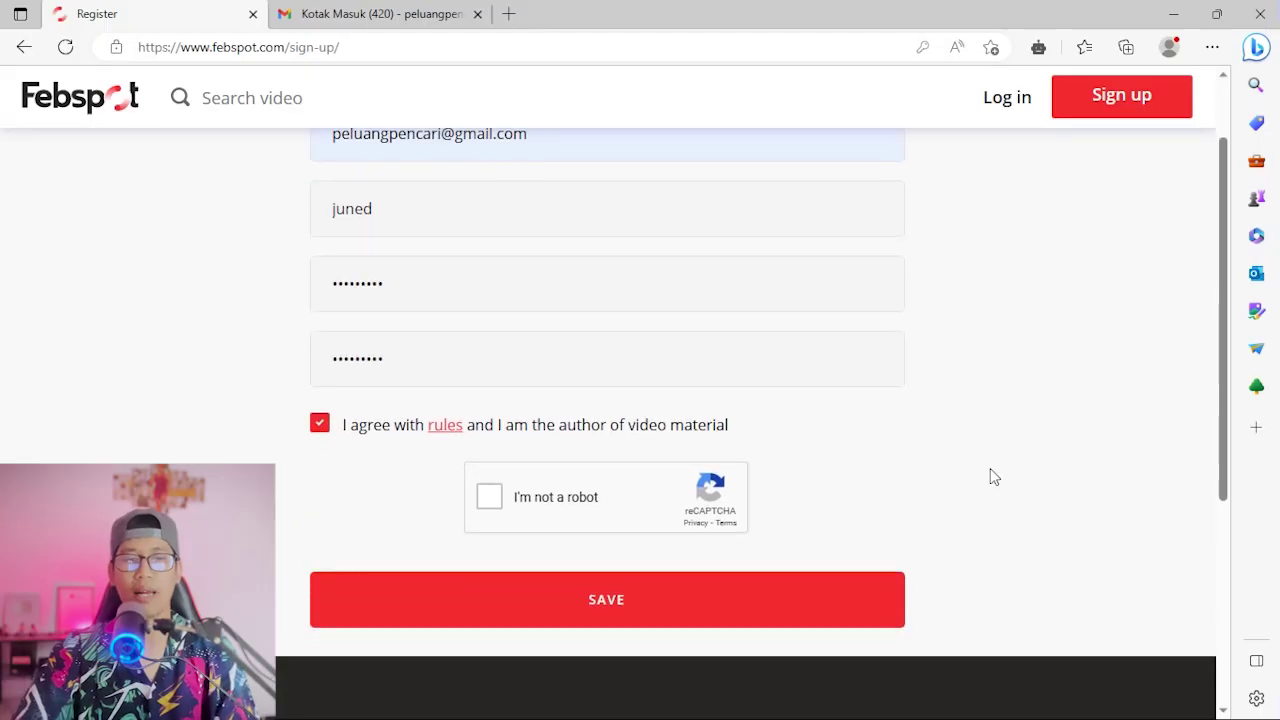
pyautogui.click(482, 500)
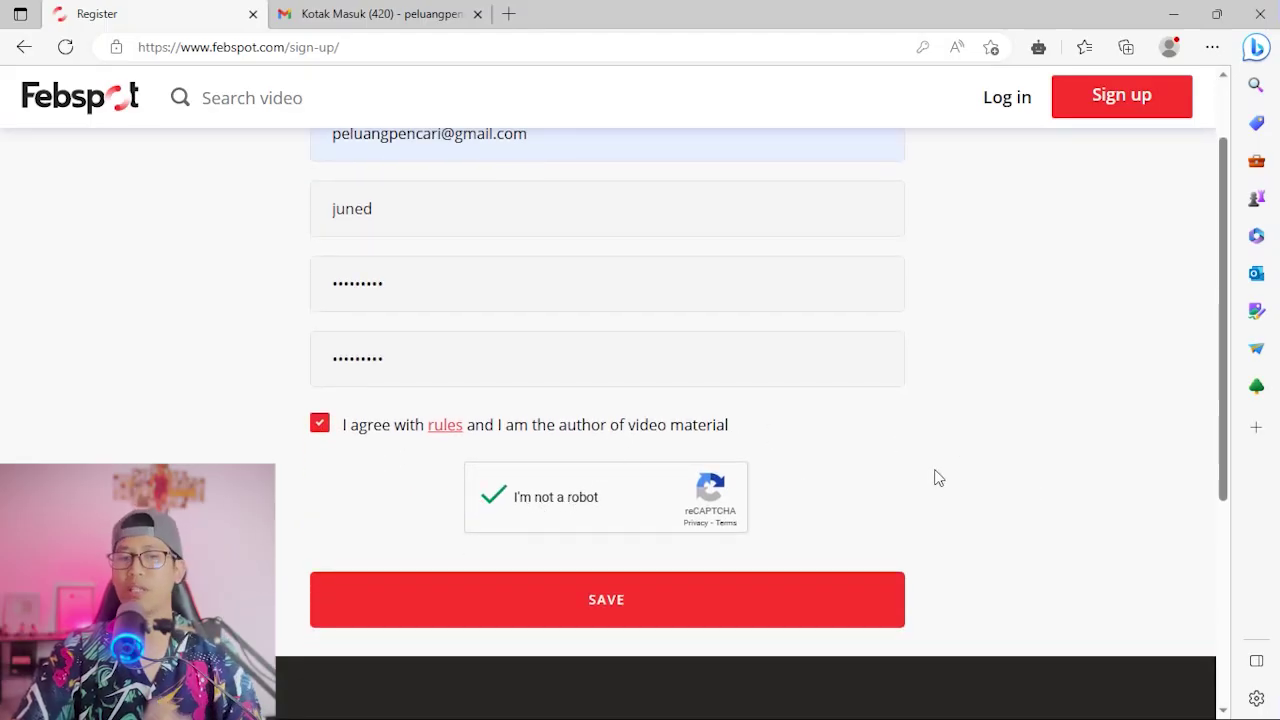
pyautogui.click(543, 603)
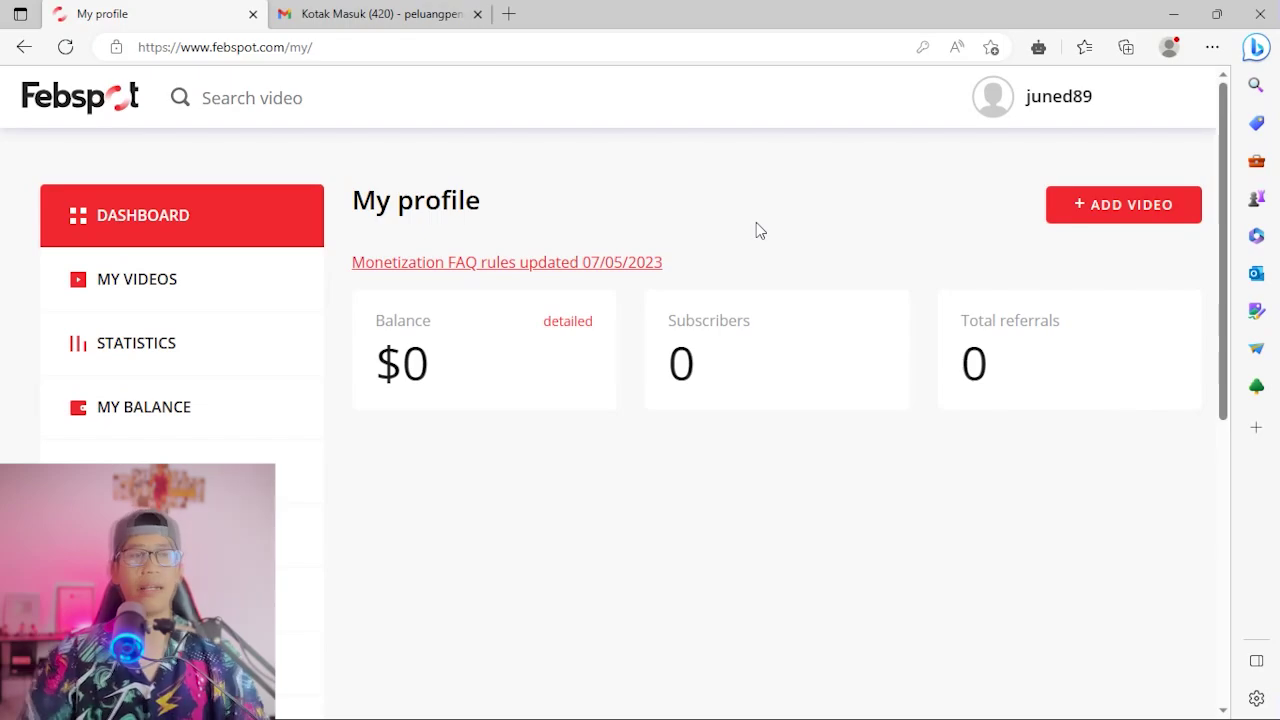
# Switch to the Gmail inbox, open Febspot's "Registration Result" message and activate the account from it
pyautogui.click(378, 10)
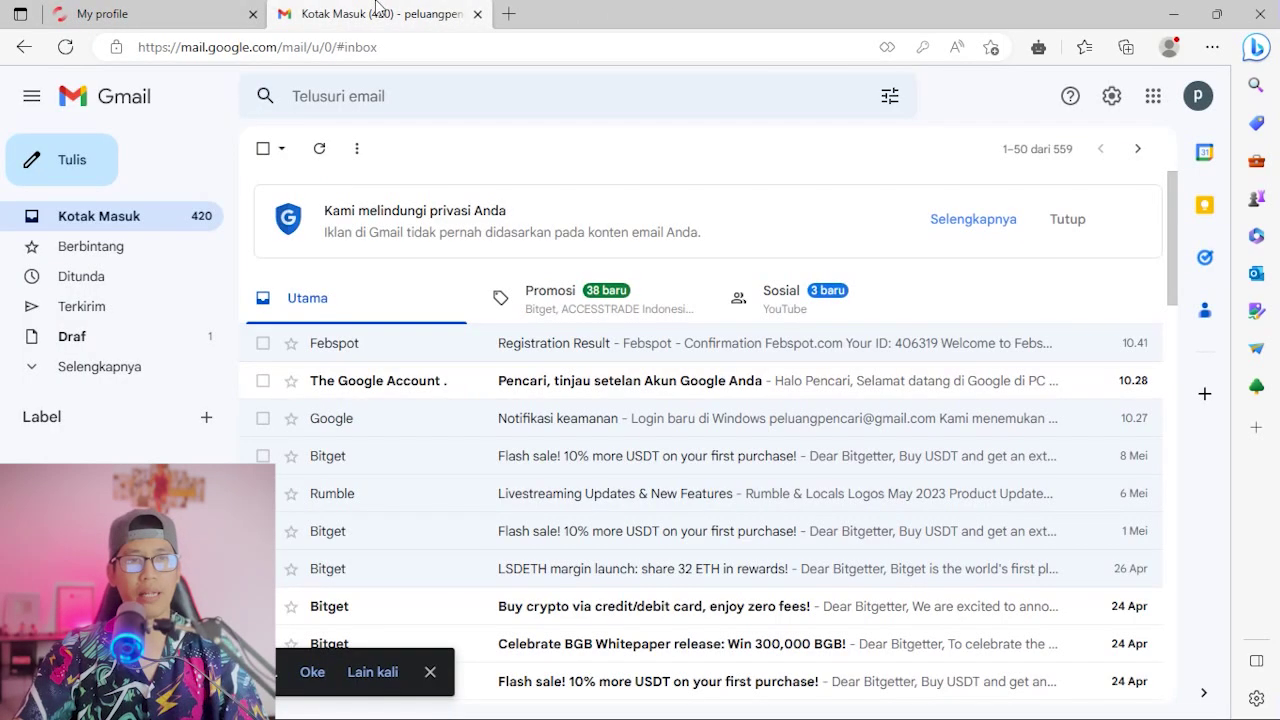
pyautogui.click(650, 350)
pyautogui.scroll(-2, 766, 250)
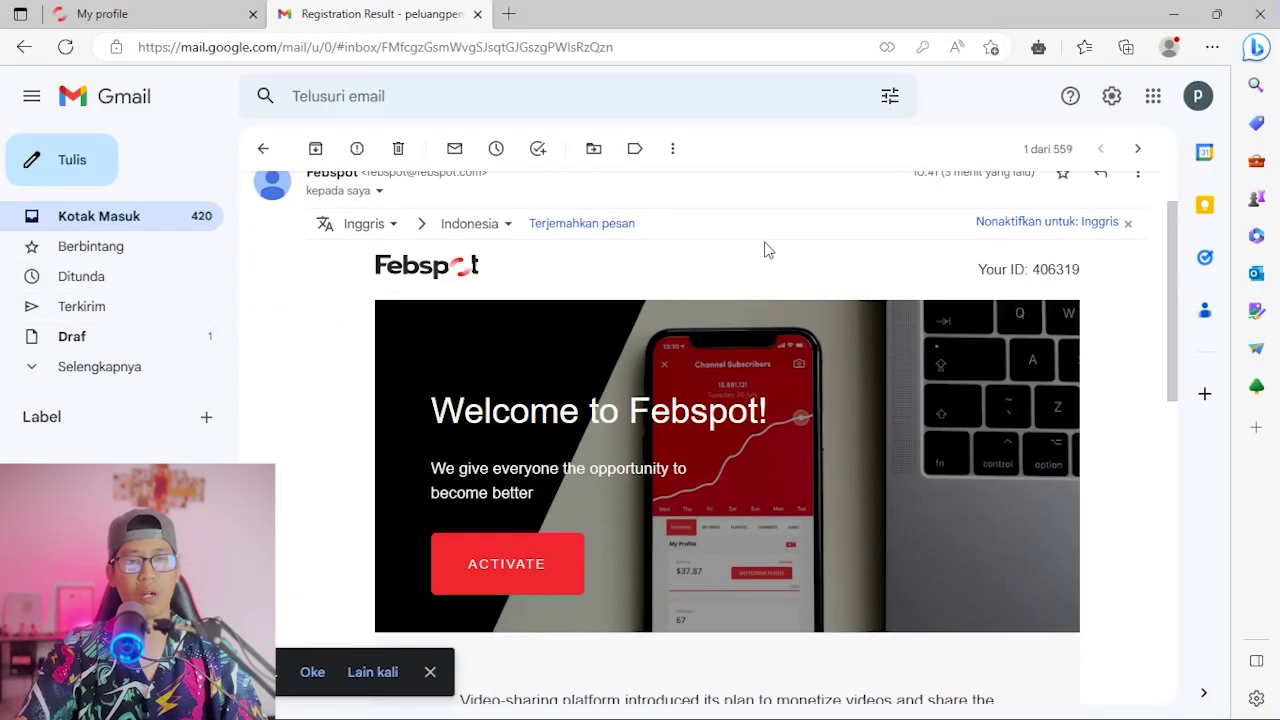
pyautogui.click(510, 488)
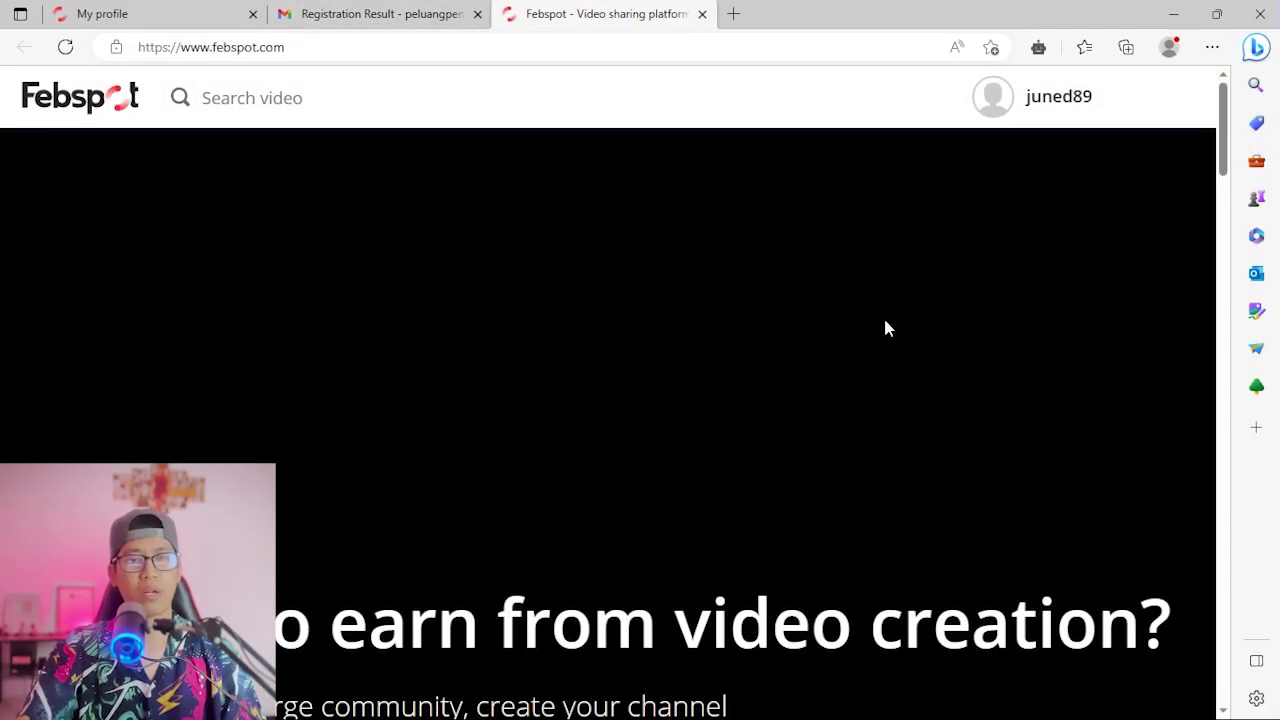
# Look over the signed-in Febspot home page and get started from the "Ready to earn from video creation?" banner
pyautogui.scroll(-2, 886, 326)
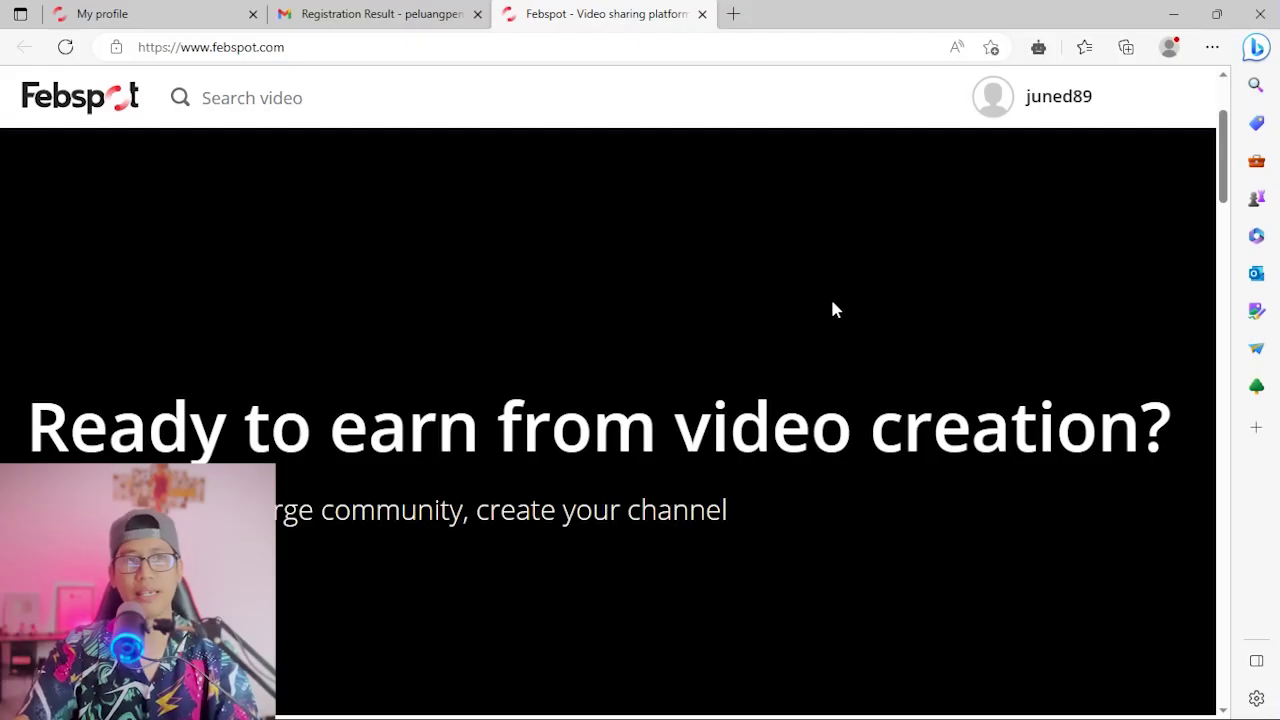
pyautogui.scroll(2, 830, 300)
pyautogui.scroll(-2, 886, 343)
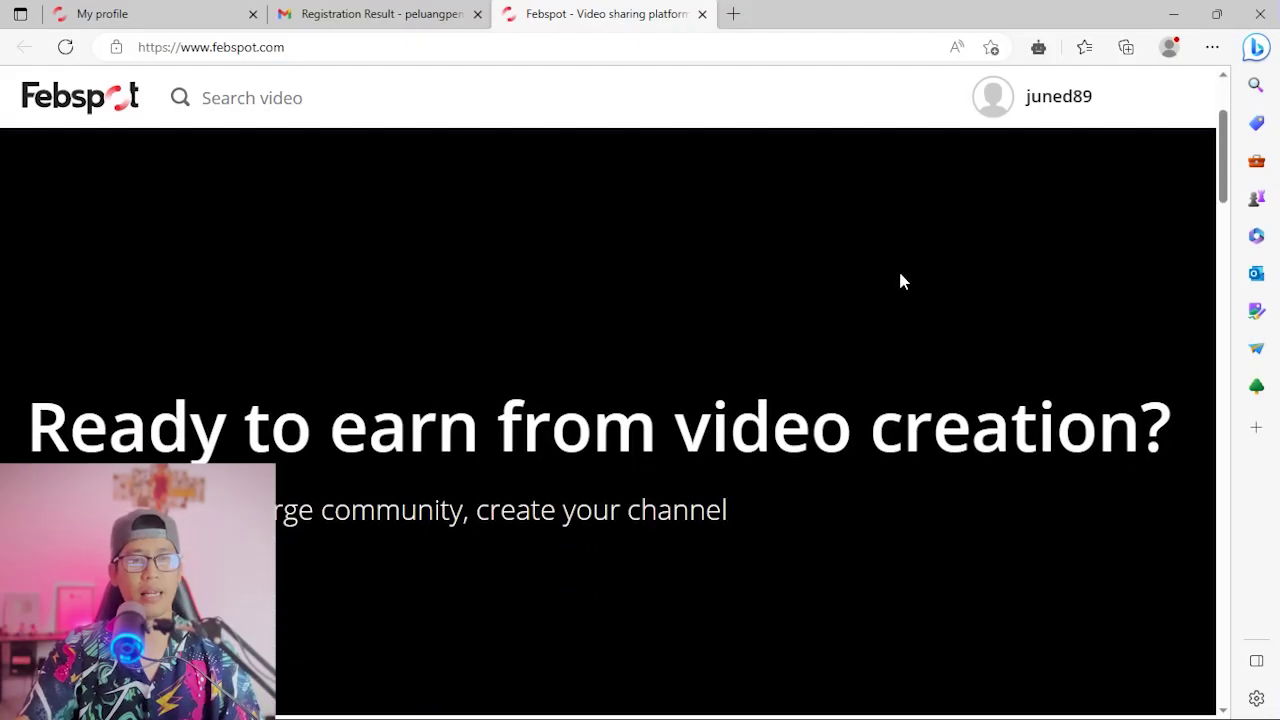
pyautogui.scroll(-1, 870, 262)
pyautogui.scroll(-1, 838, 231)
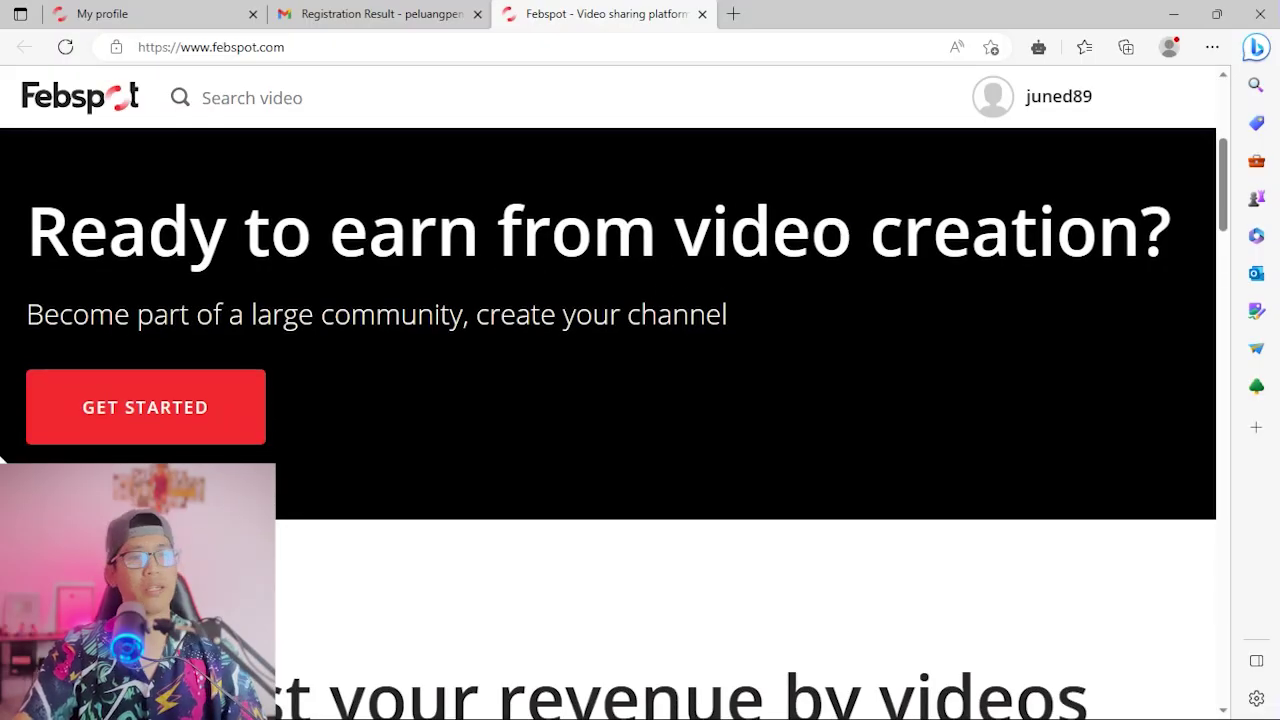
pyautogui.click(142, 422)
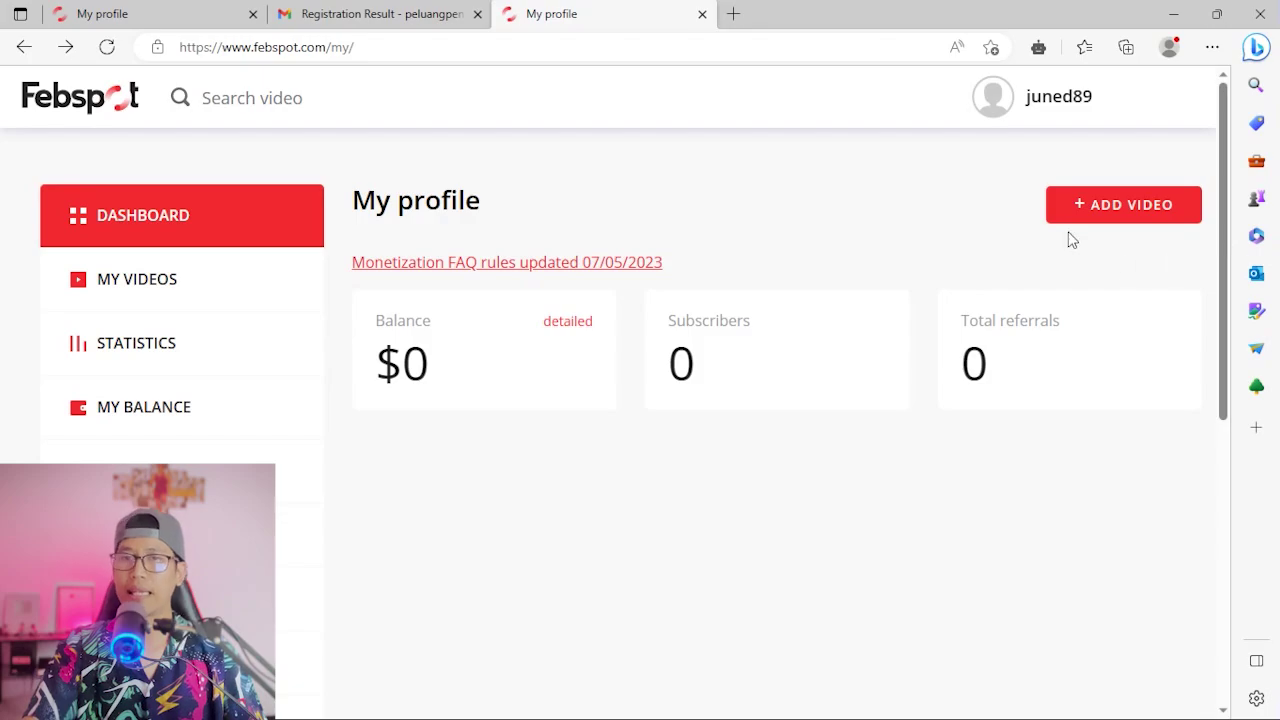
# Start adding a video from the profile dashboard and read the upload page's warning about adult content
pyautogui.click(1122, 210)
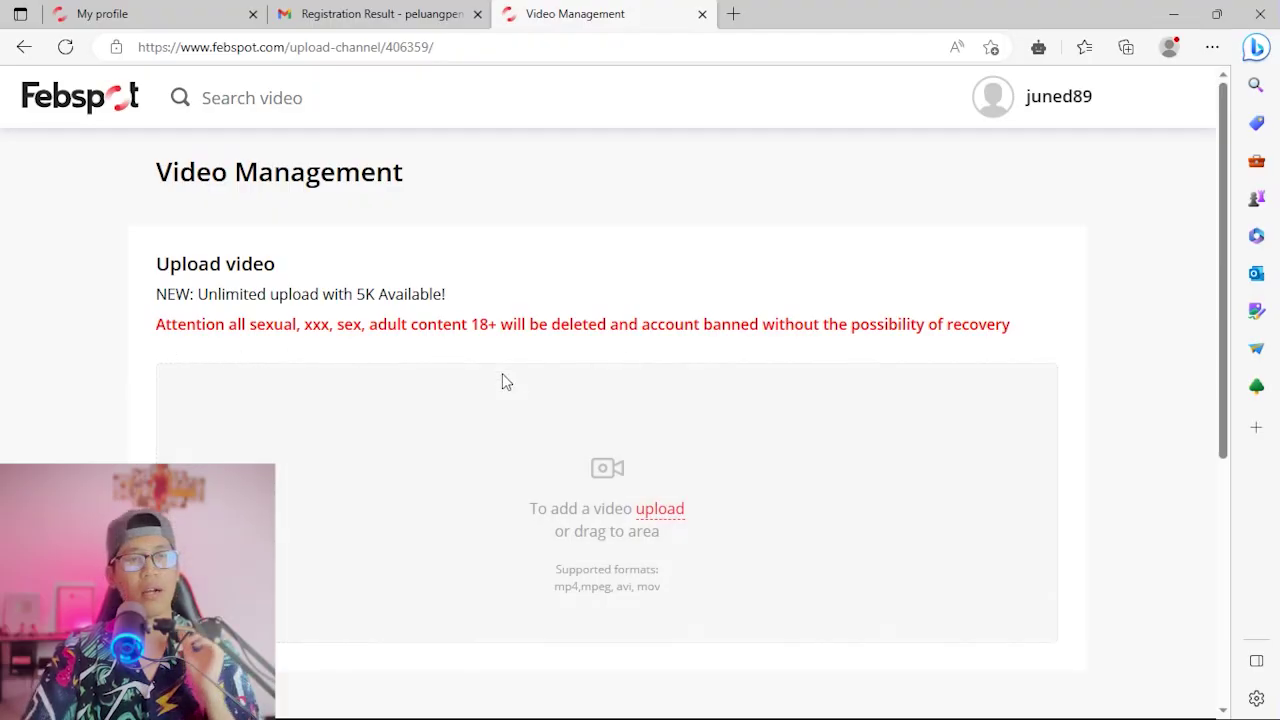
pyautogui.moveTo(130, 328); pyautogui.dragTo(606, 346)
pyautogui.click(394, 367)
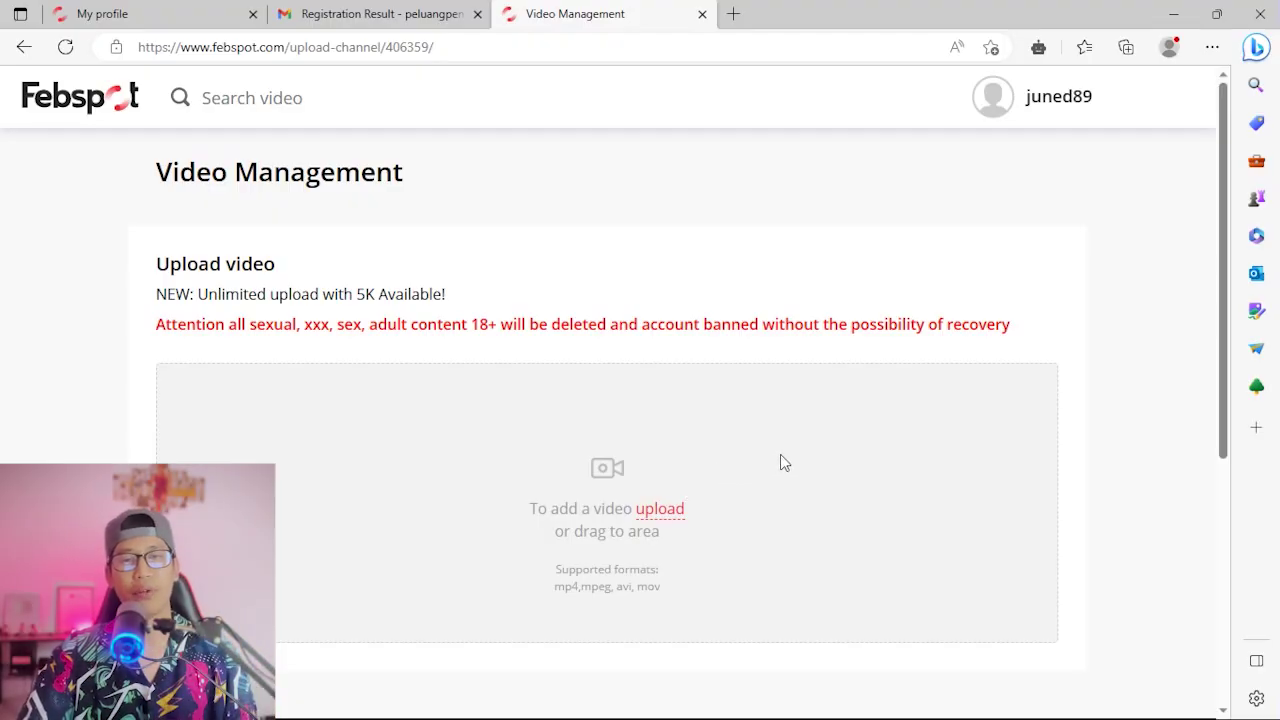
# Upload the cat video file from the Desktop
pyautogui.click(660, 510)
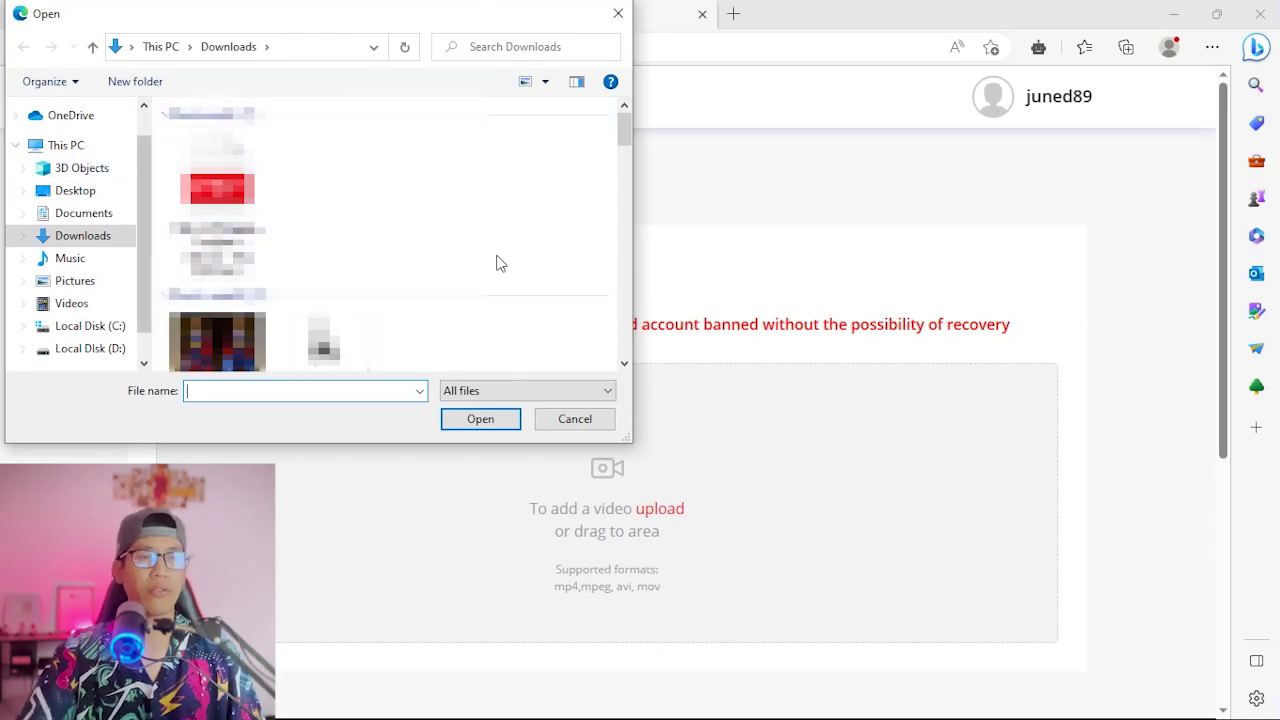
pyautogui.scroll(-1, 494, 265)
pyautogui.scroll(1, 500, 263)
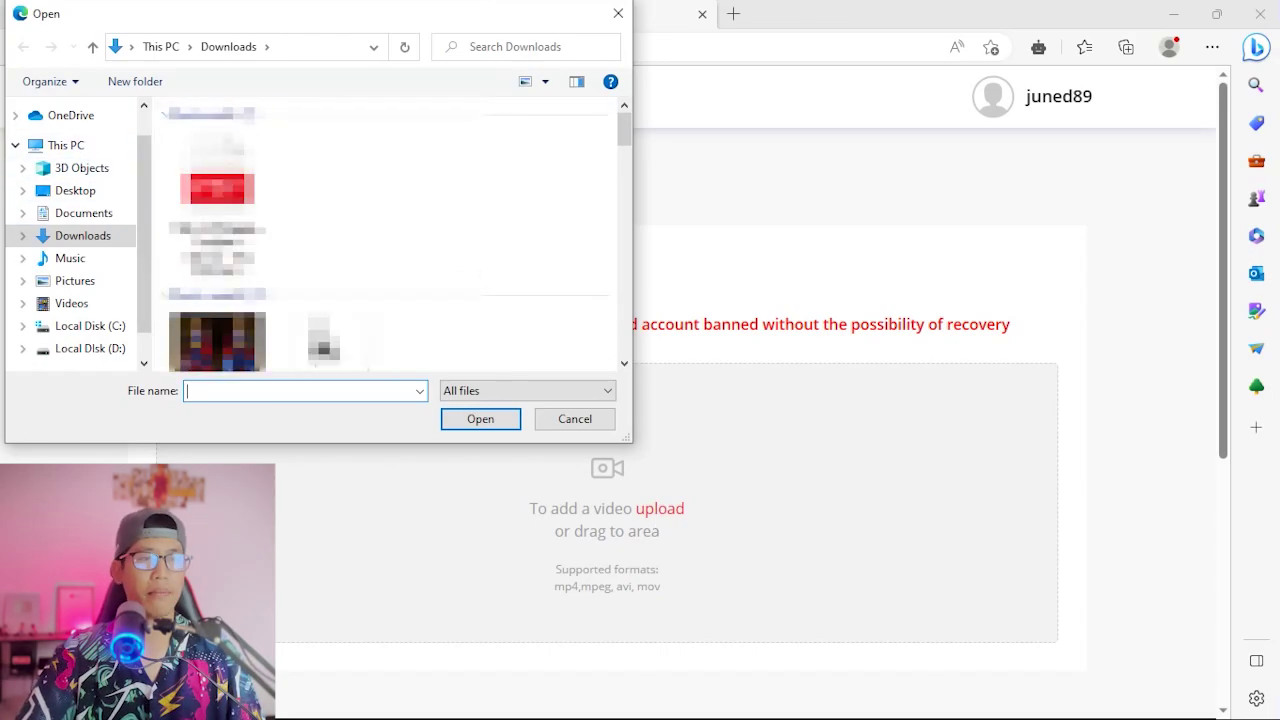
pyautogui.click(80, 192)
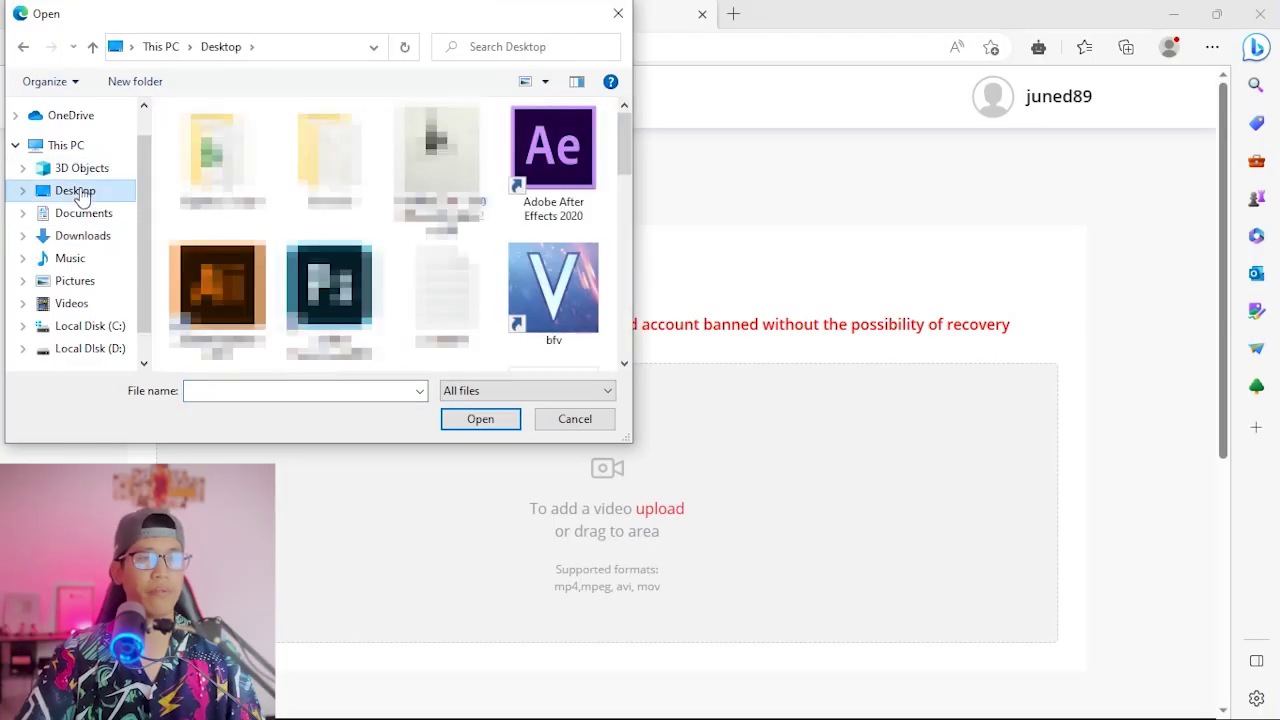
pyautogui.scroll(-3, 340, 246)
pyautogui.click(228, 155)
pyautogui.doubleClick(228, 150)
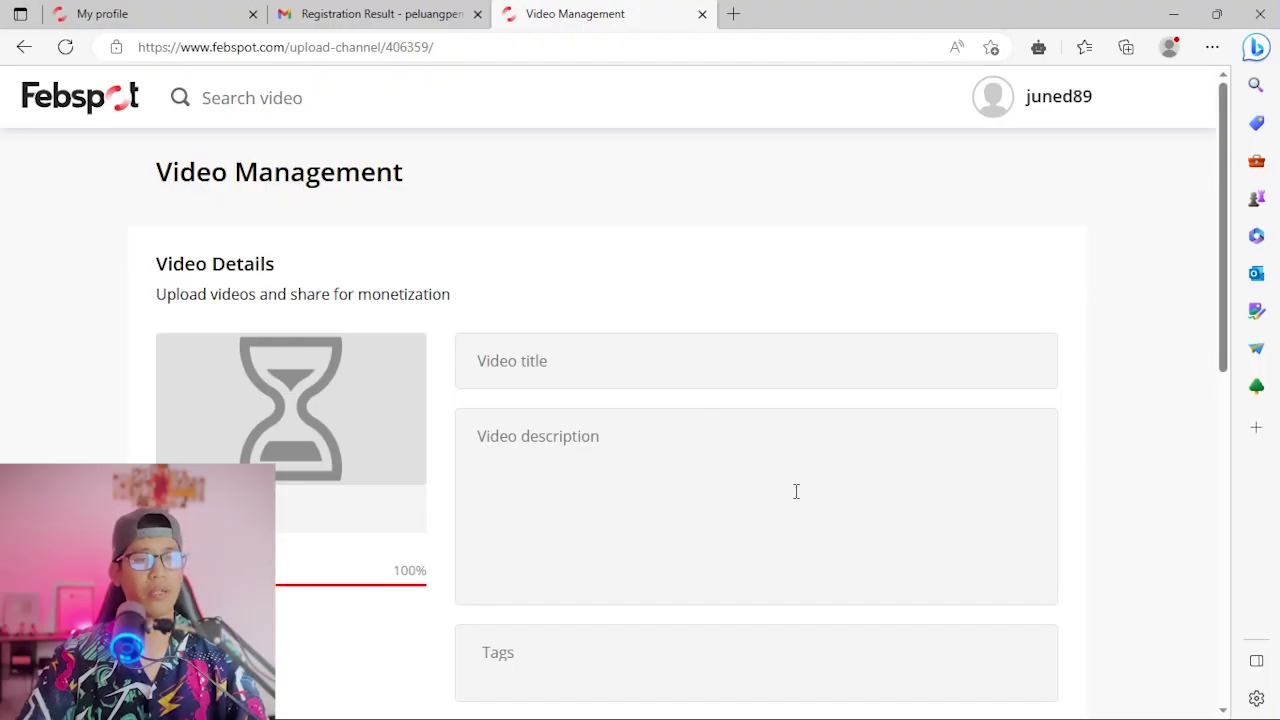
# Title the video "Funy cat" and describe it as "funy cat all the time that will make you laugh.."
pyautogui.scroll(-3, 817, 426)
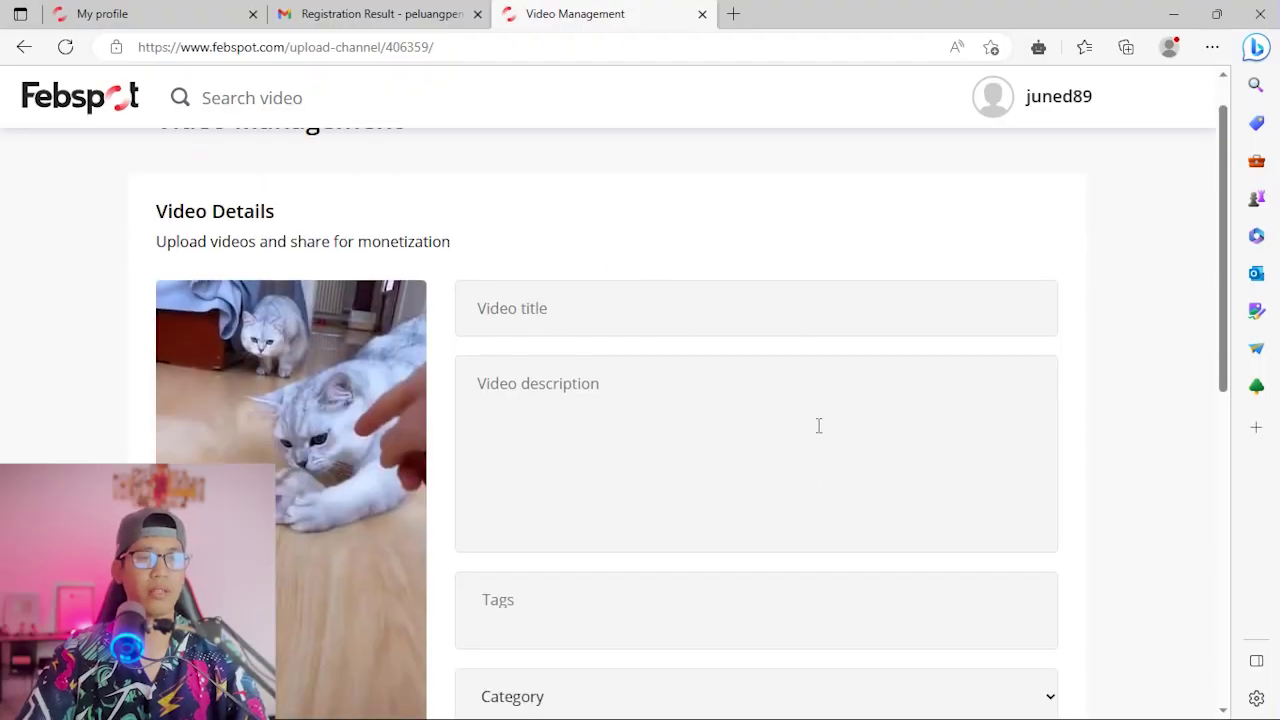
pyautogui.scroll(2, 791, 437)
pyautogui.click(567, 273)
pyautogui.write('Funny')
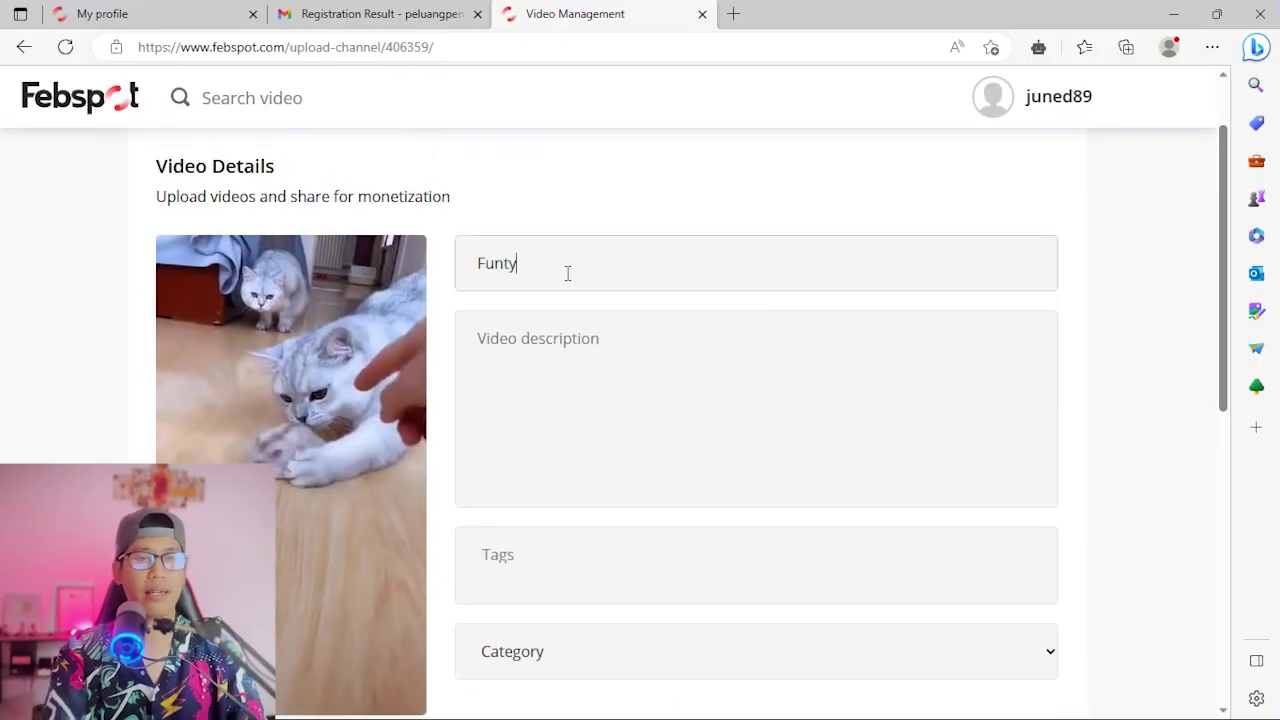
pyautogui.press('BackSpace')
pyautogui.press('BackSpace')
pyautogui.write('y ca')
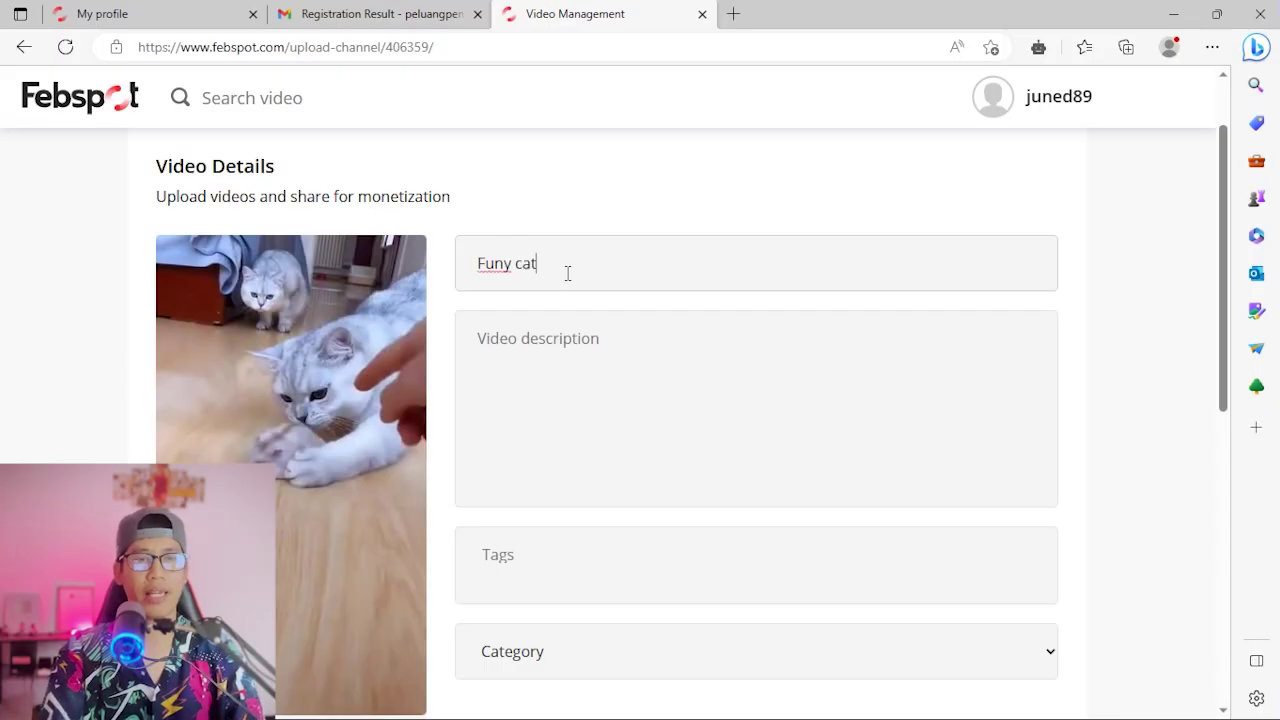
pyautogui.write('t')
pyautogui.press('Tab')
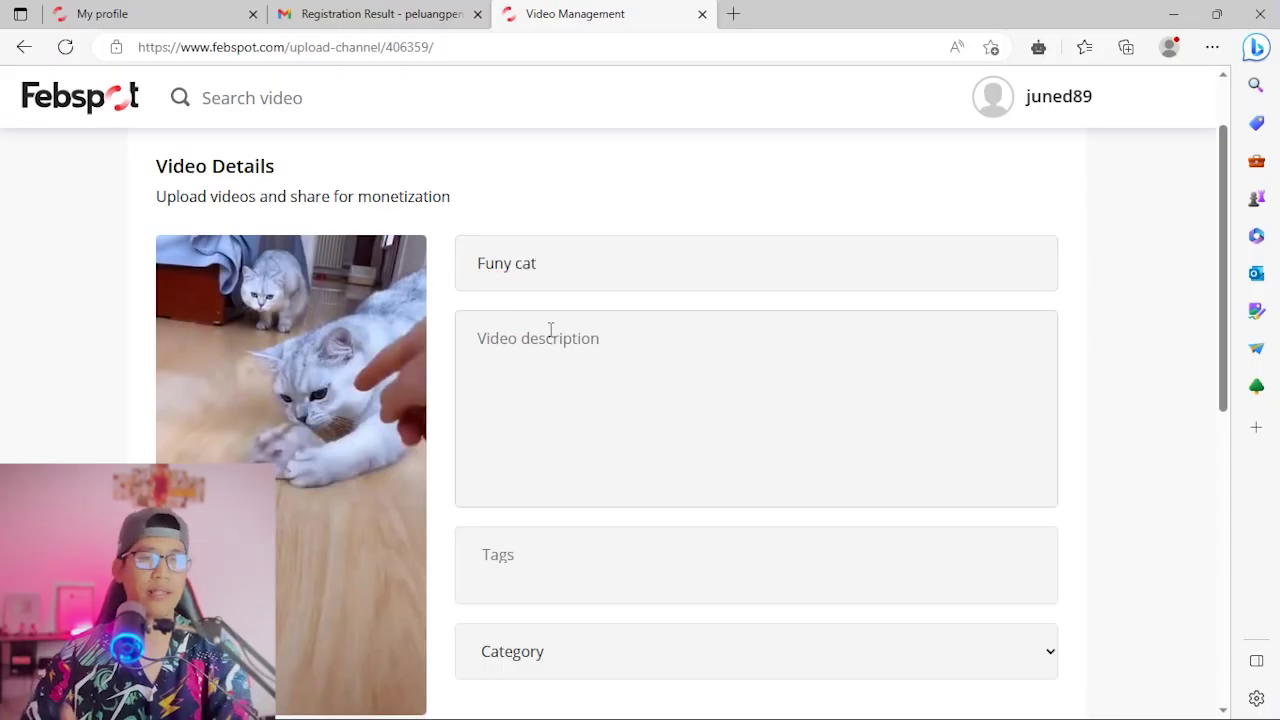
pyautogui.write('funy cat all the time that will make you laugh..')
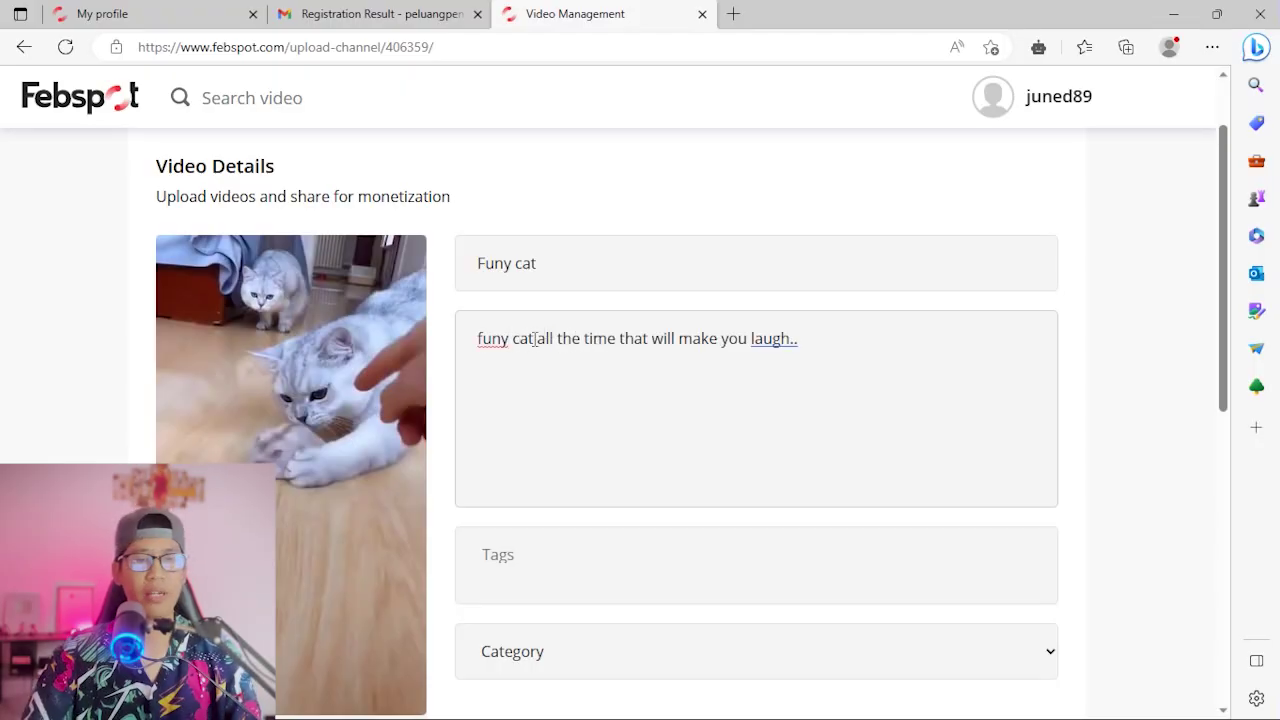
# Add the tags cat, pets, kitten, animal, funy and funy cat to the video
pyautogui.scroll(-1, 514, 409)
pyautogui.click(543, 470)
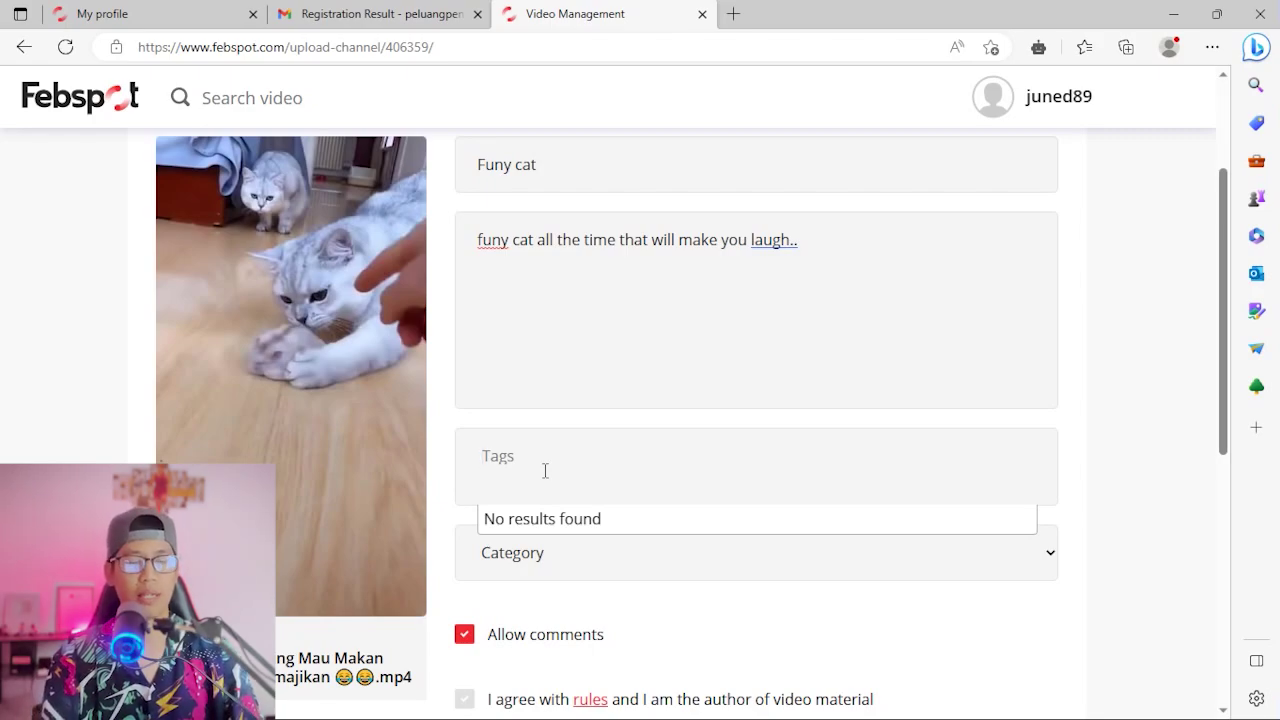
pyautogui.write('cat')
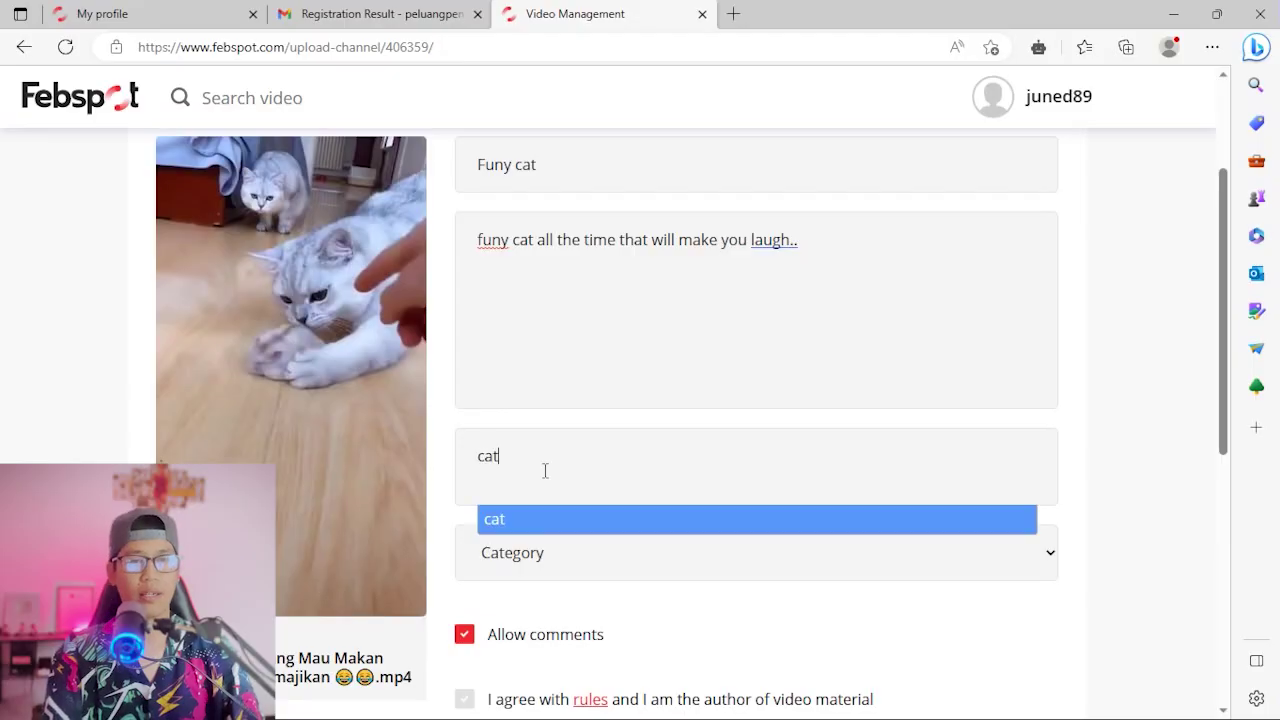
pyautogui.press('Return')
pyautogui.write('pets')
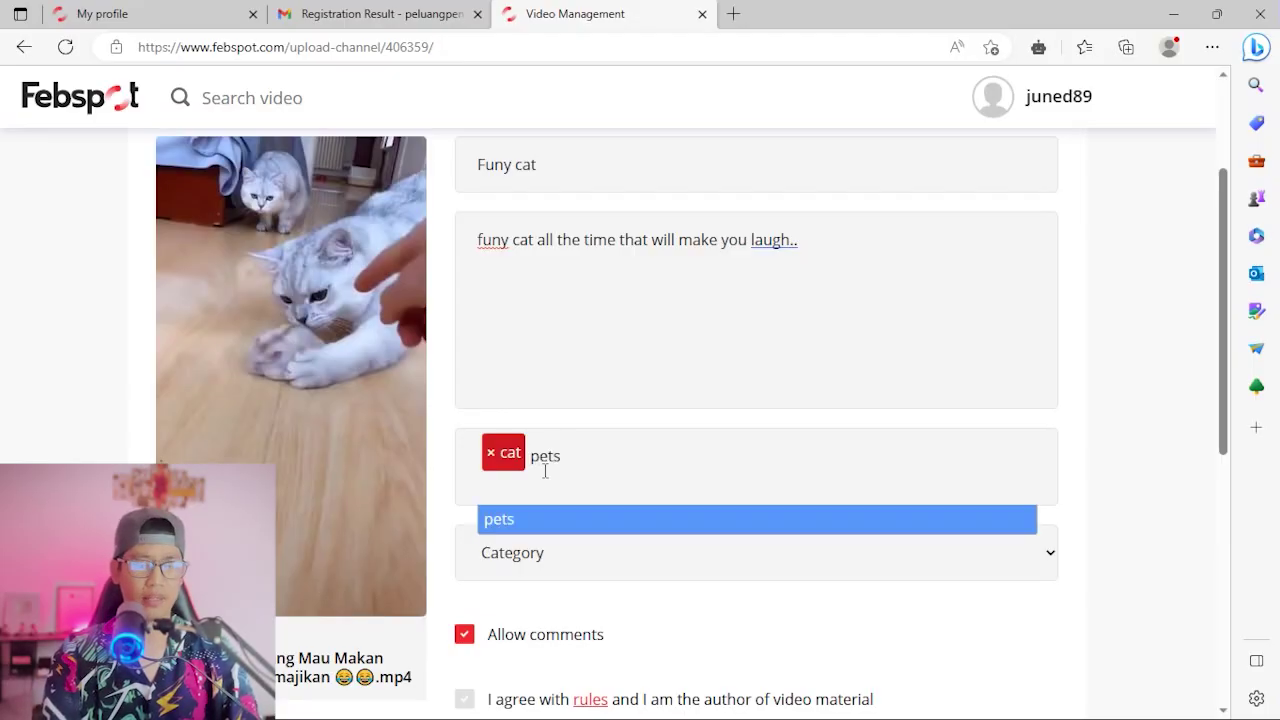
pyautogui.press('Return')
pyautogui.write('kitten')
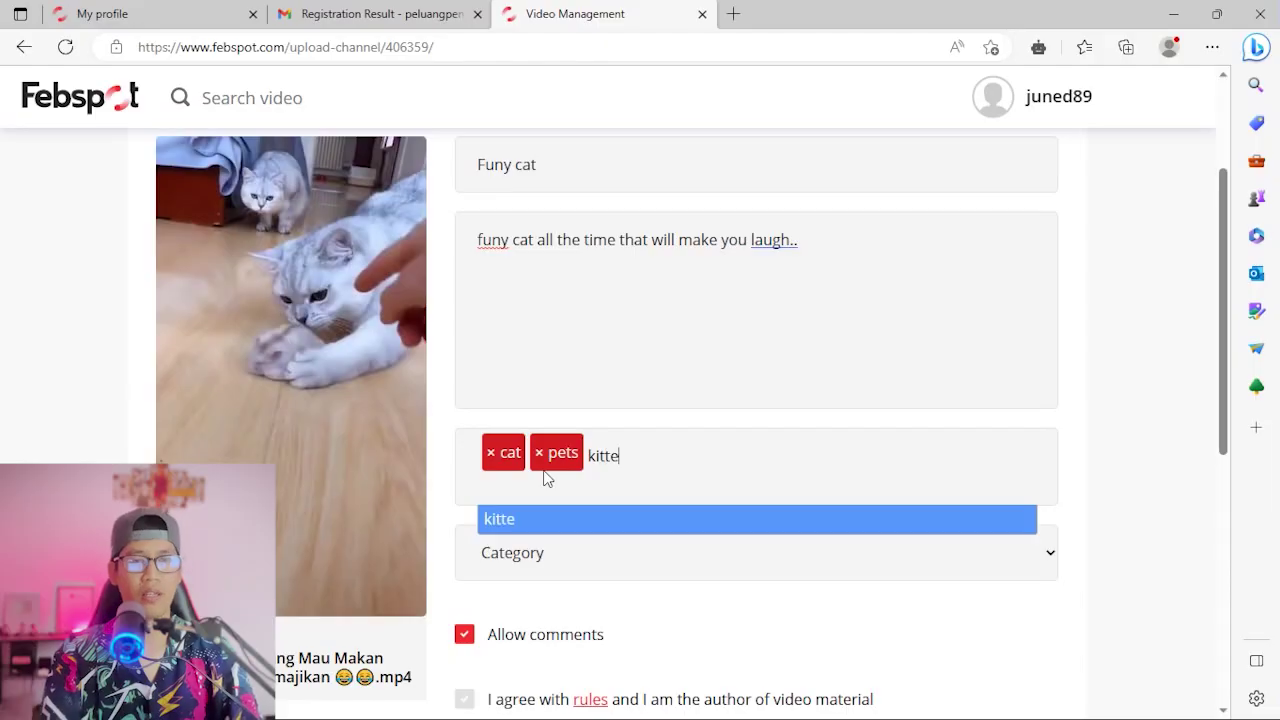
pyautogui.press('Return')
pyautogui.write('animal')
pyautogui.press('Return')
pyautogui.write('funy')
pyautogui.press('Return')
pyautogui.write('funy cat')
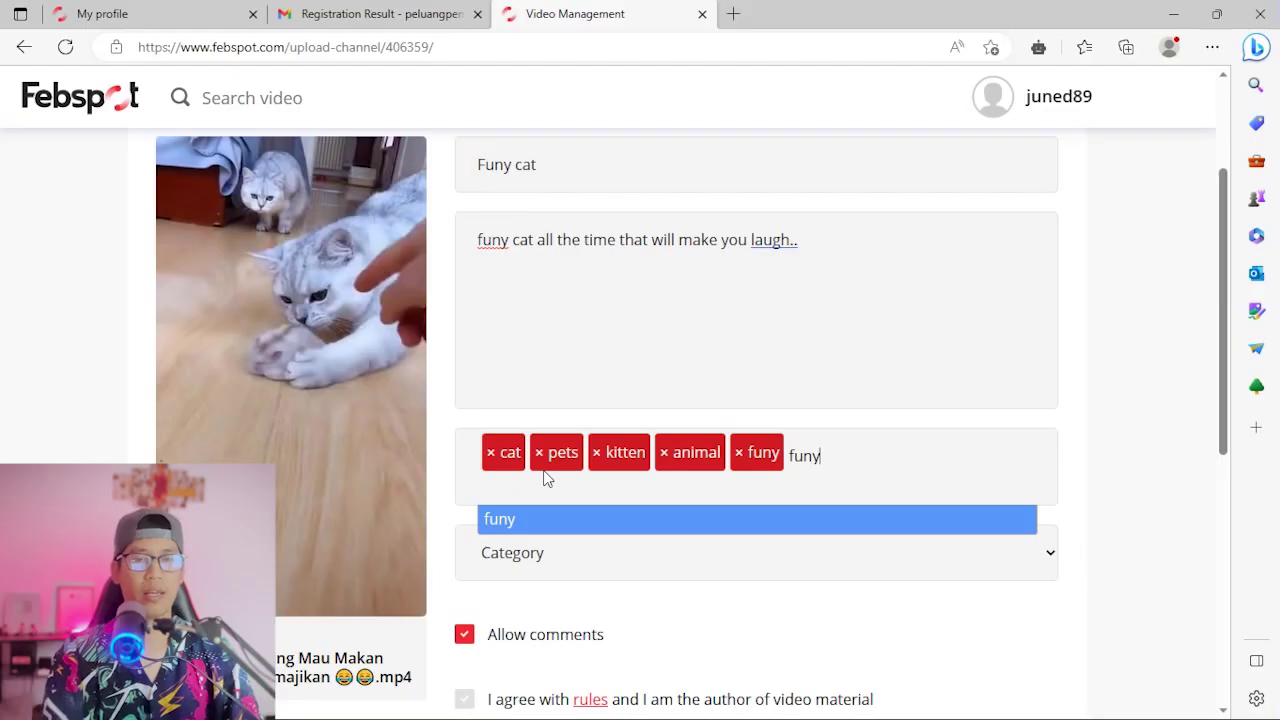
pyautogui.press('Return')
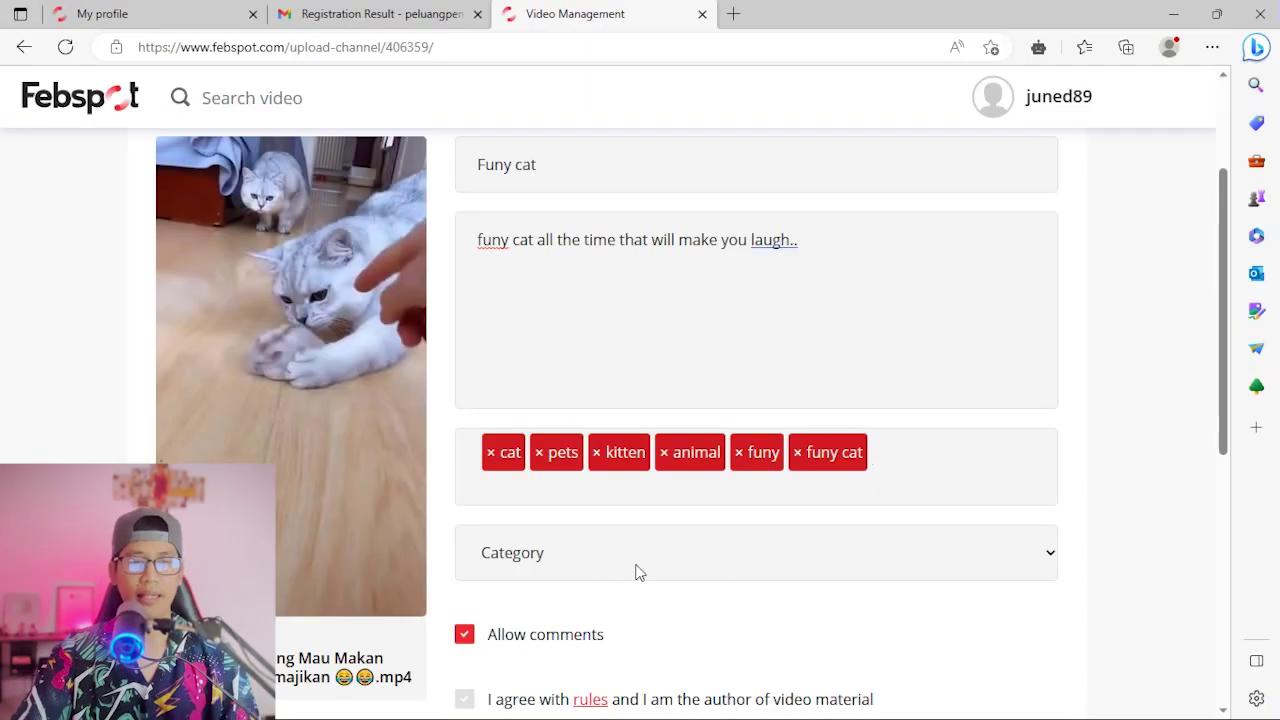
# Set the video's category to Pets & Animals
pyautogui.click(749, 569)
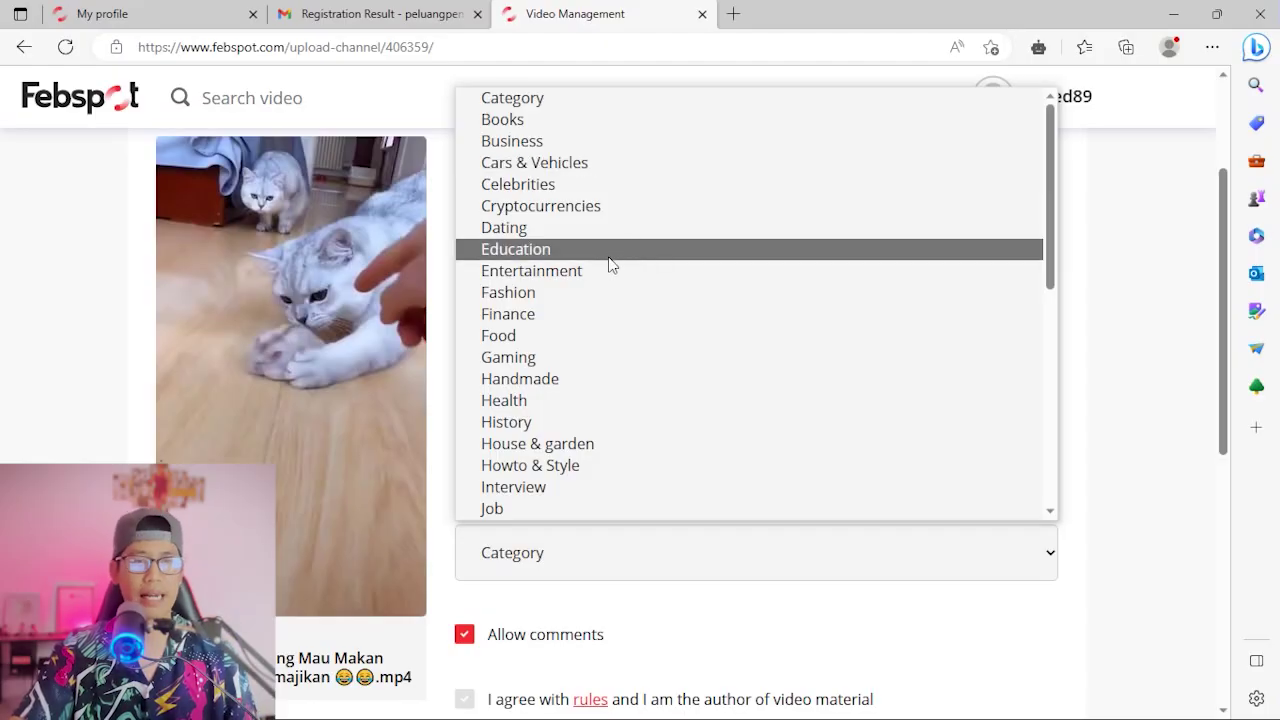
pyautogui.scroll(-5, 612, 265)
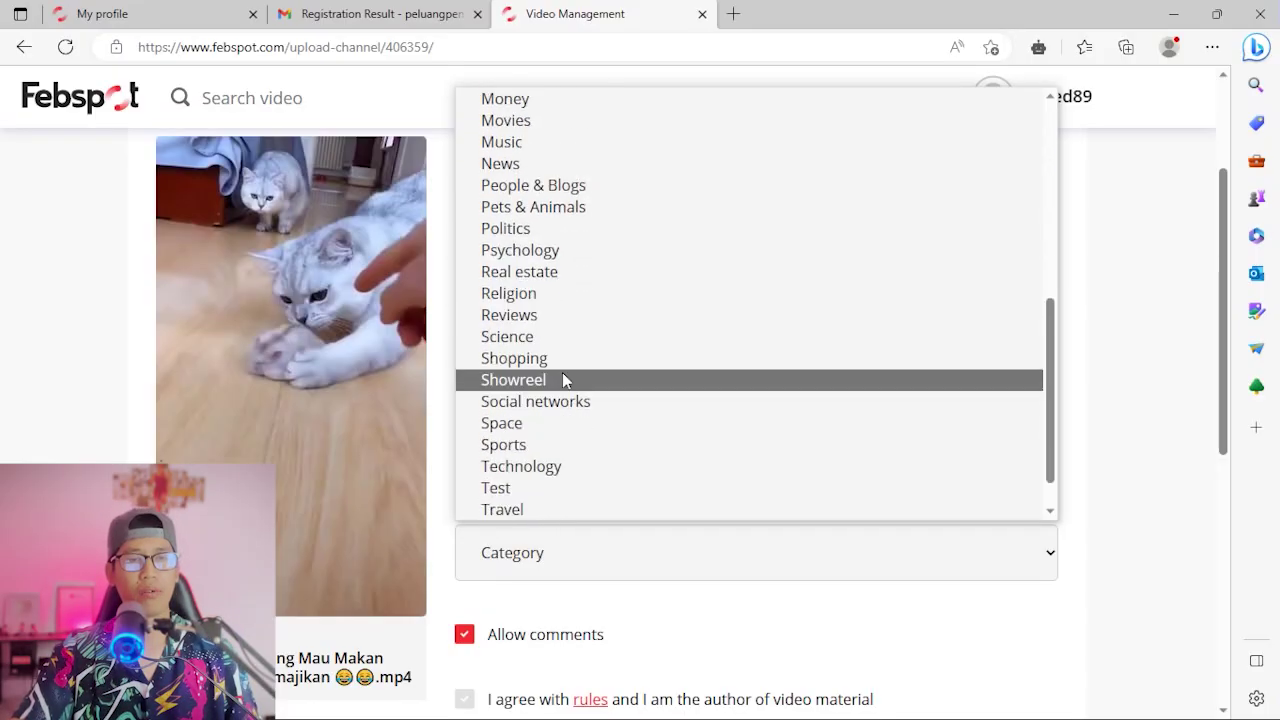
pyautogui.scroll(-1, 562, 378)
pyautogui.scroll(2, 552, 367)
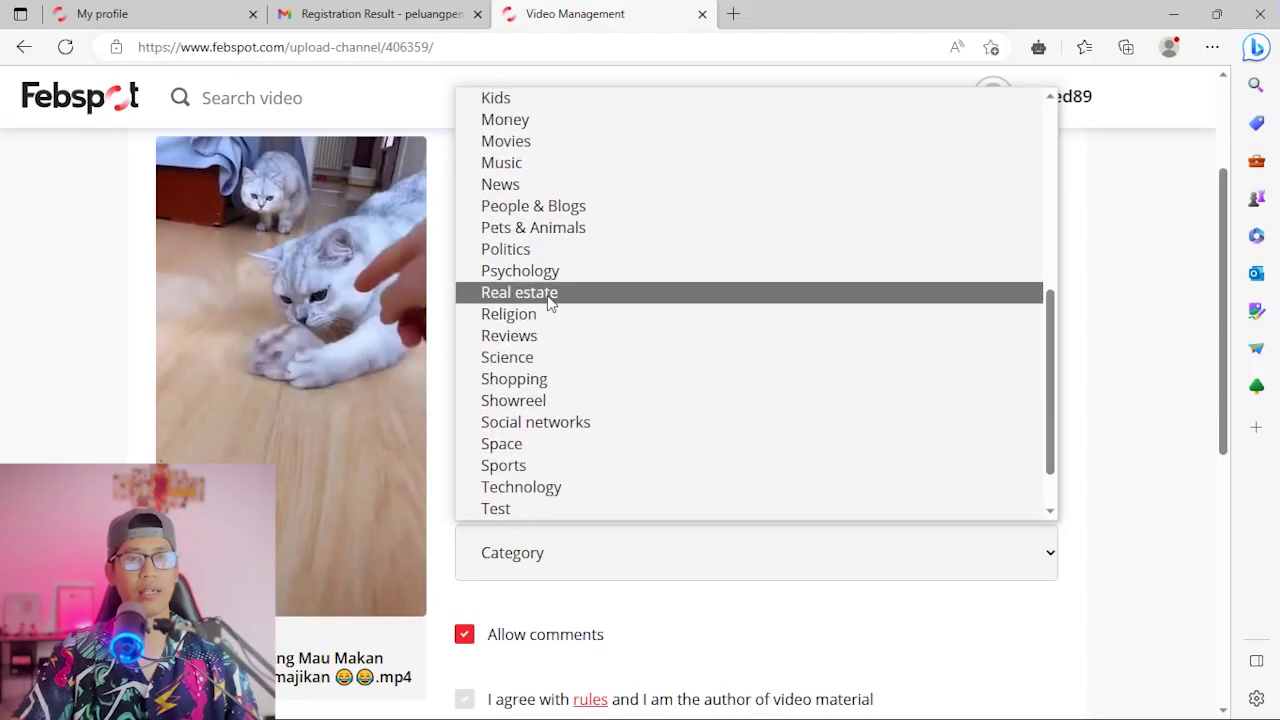
pyautogui.click(574, 227)
# Agree to the rules as the author of the video material and submit the video
pyautogui.scroll(-2, 1061, 470)
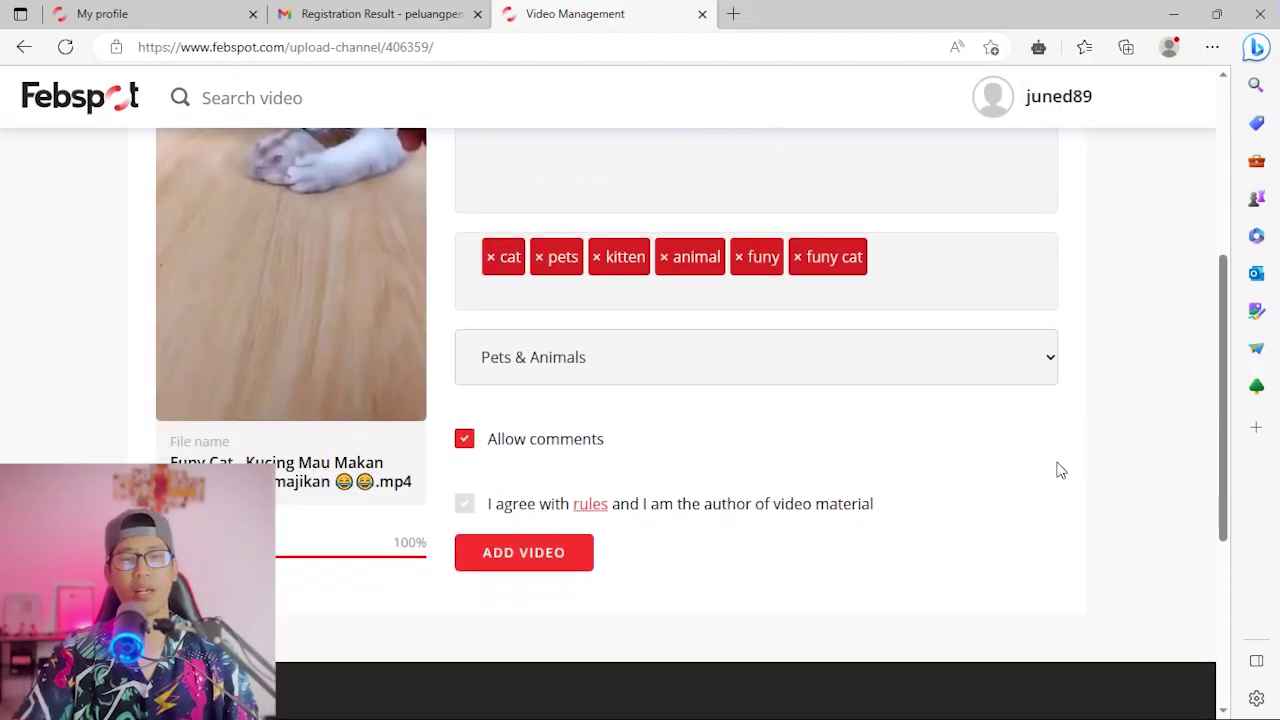
pyautogui.click(468, 508)
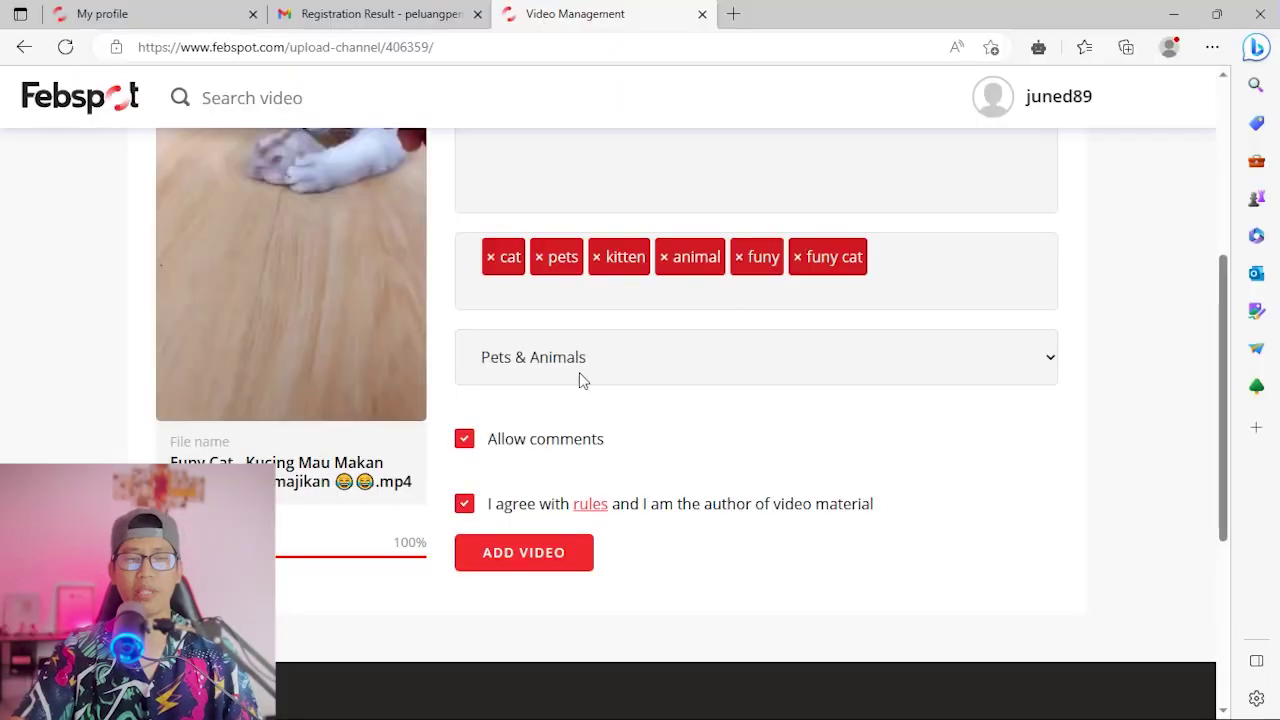
pyautogui.click(524, 562)
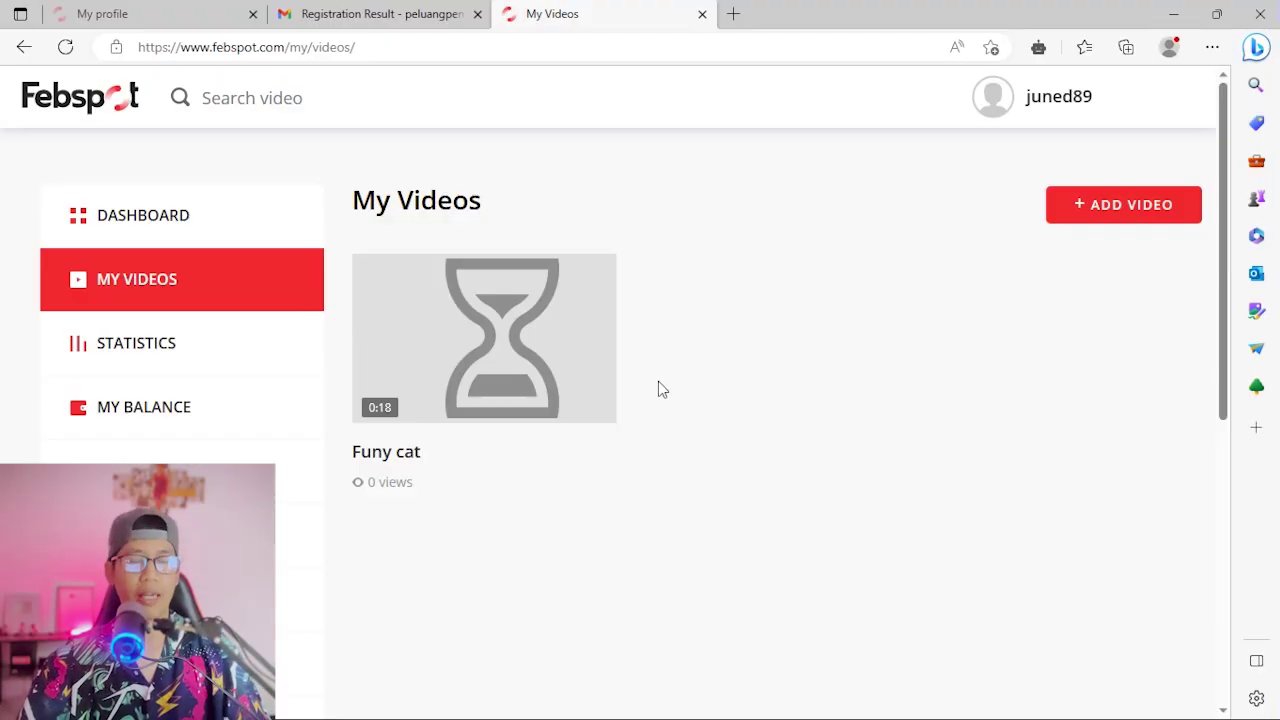
# Switch to the Chrome window with the other Febspot account and look over its profile dashboard
pyautogui.press('super')
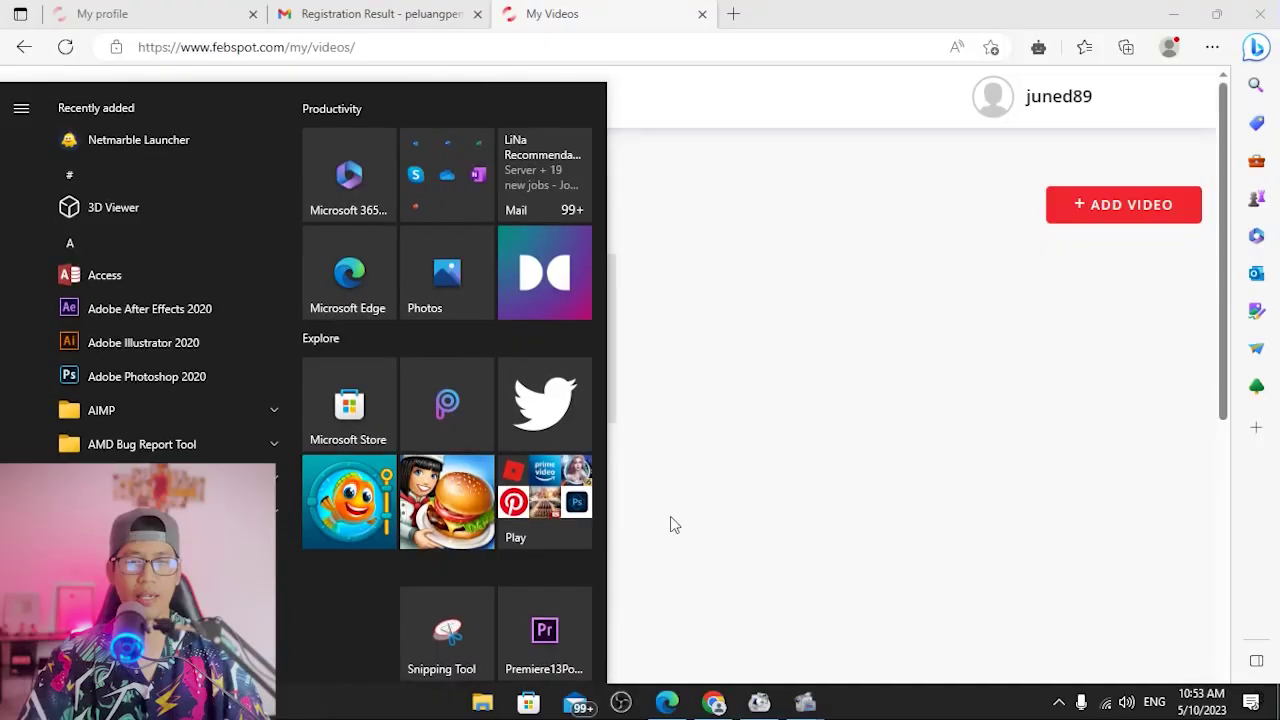
pyautogui.click(715, 704)
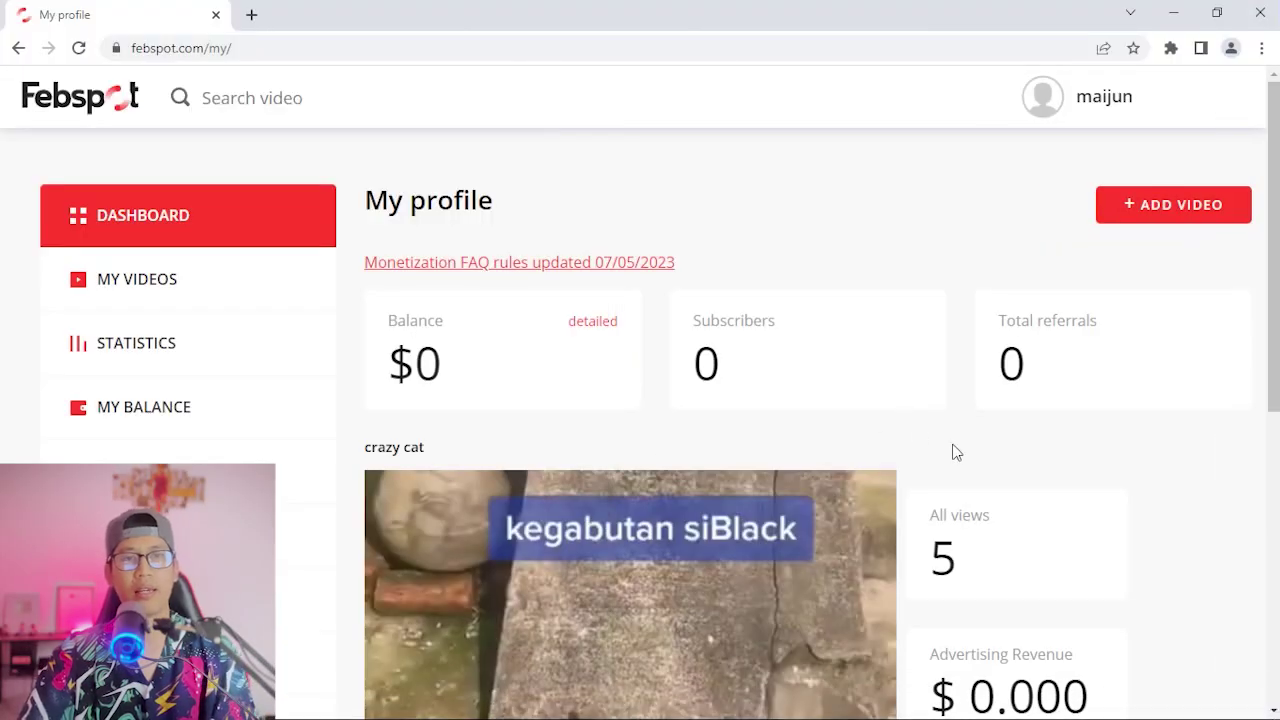
pyautogui.scroll(-1, 1057, 455)
pyautogui.scroll(1, 1064, 455)
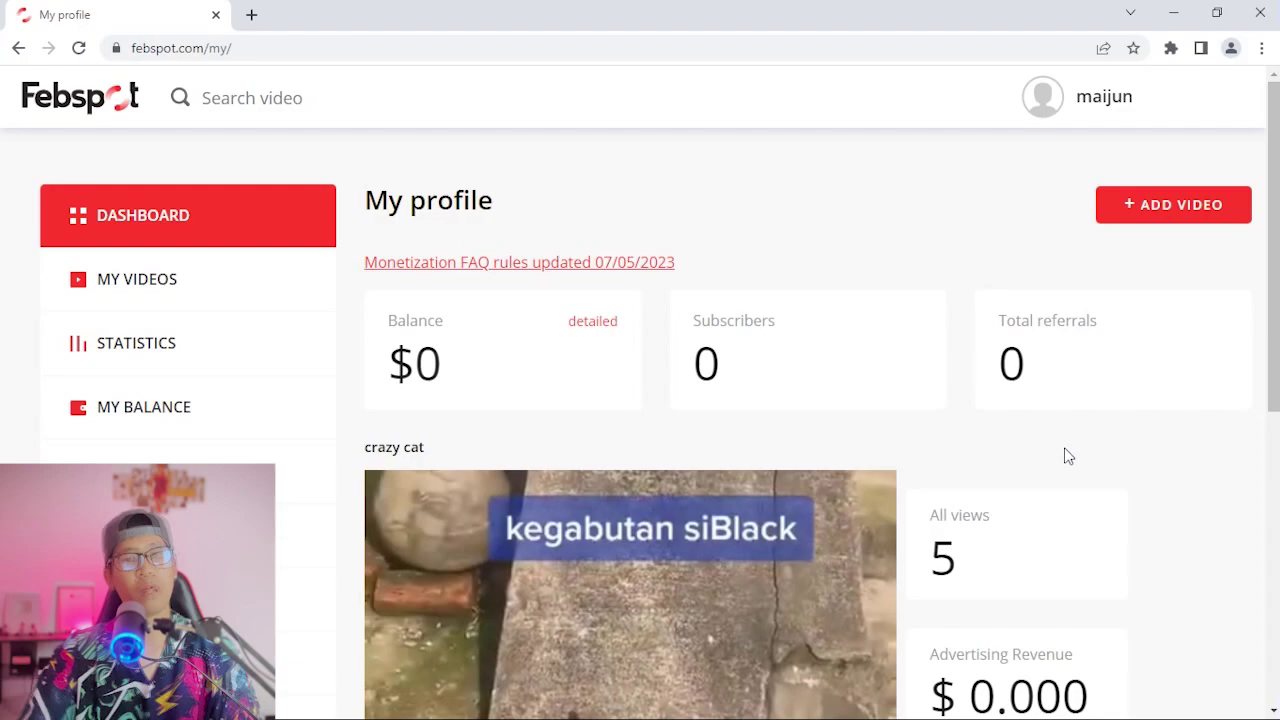
pyautogui.scroll(-2, 1052, 400)
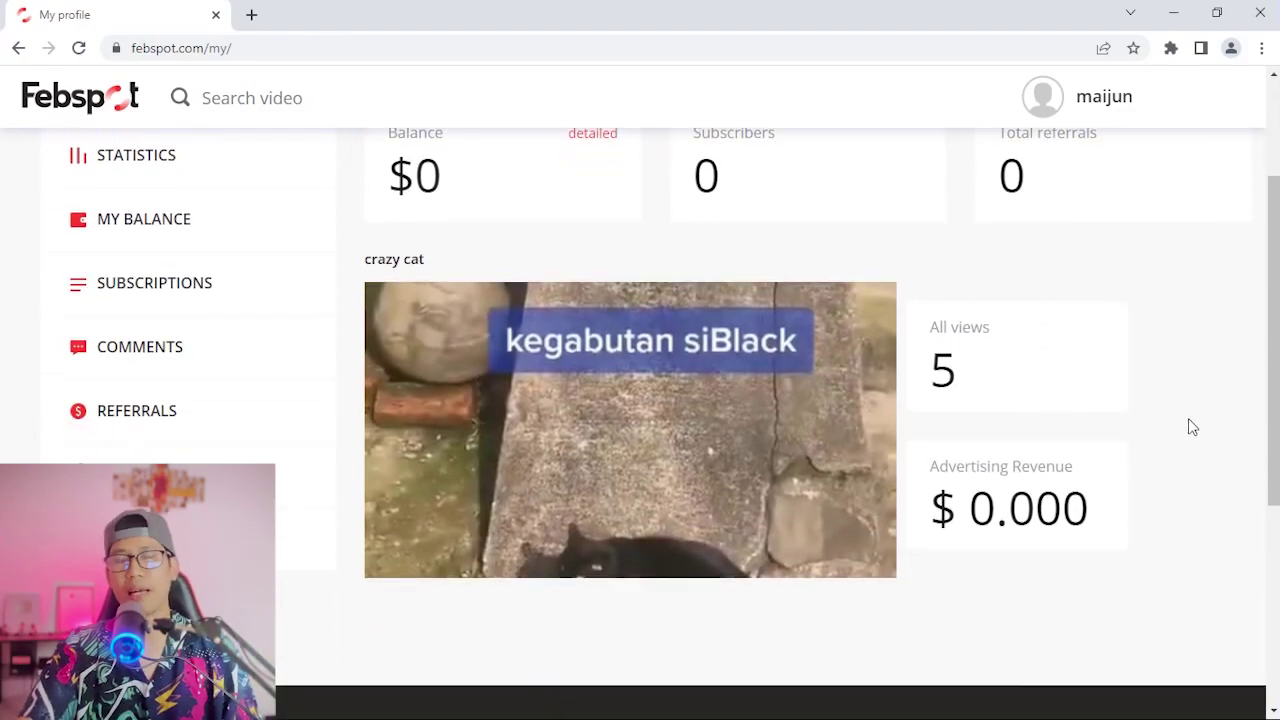
pyautogui.scroll(2, 1100, 400)
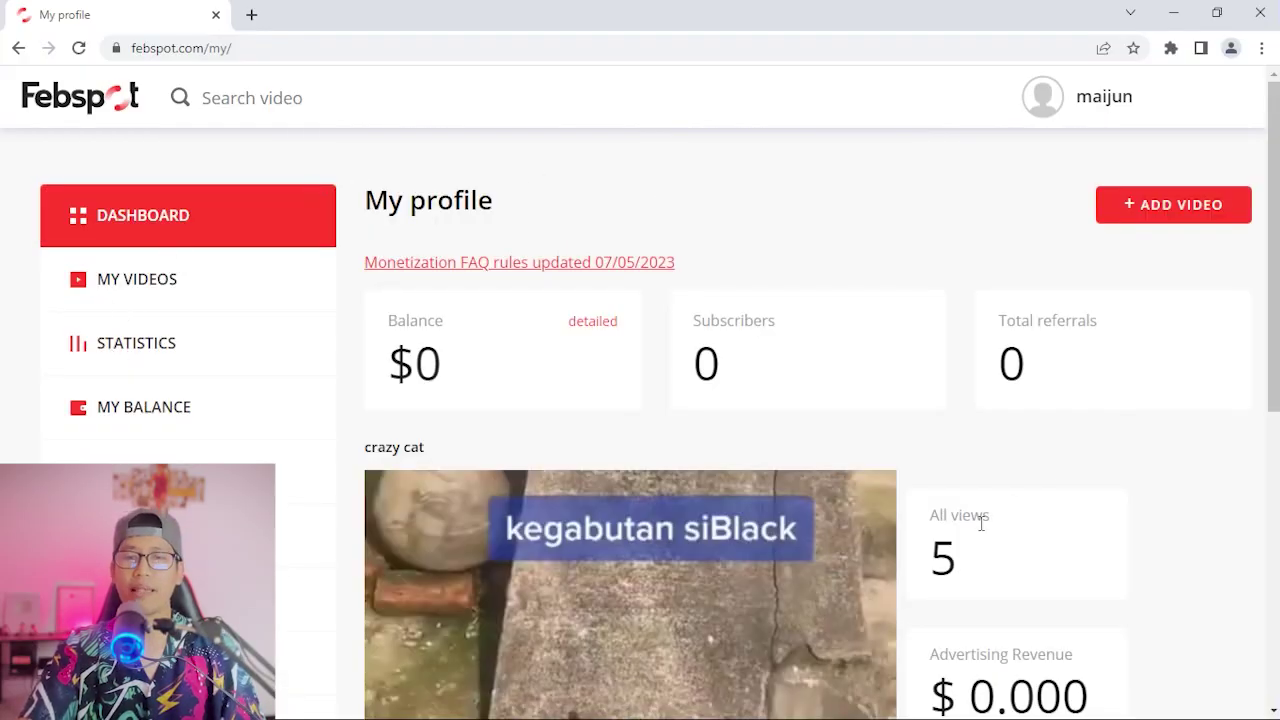
# Examine the total view count shown beside the "crazy cat" video on the dashboard
pyautogui.doubleClick(946, 558)
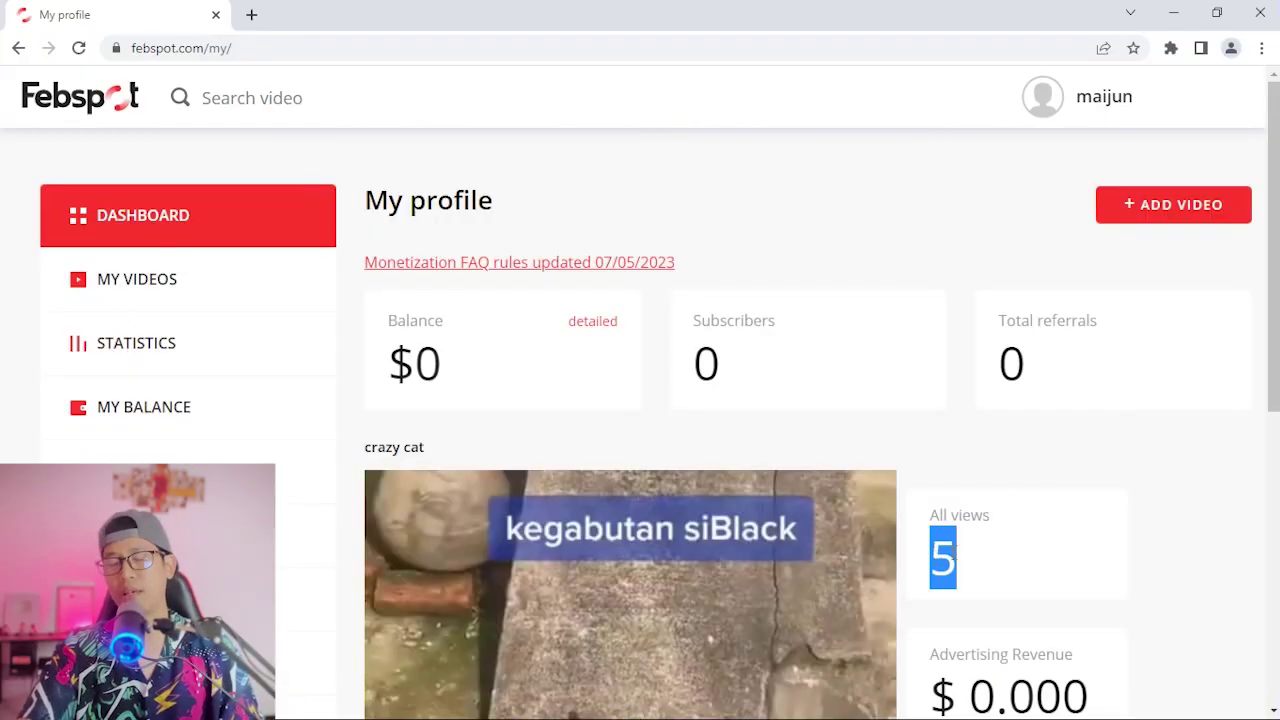
pyautogui.click(1040, 520)
pyautogui.scroll(-1, 1006, 474)
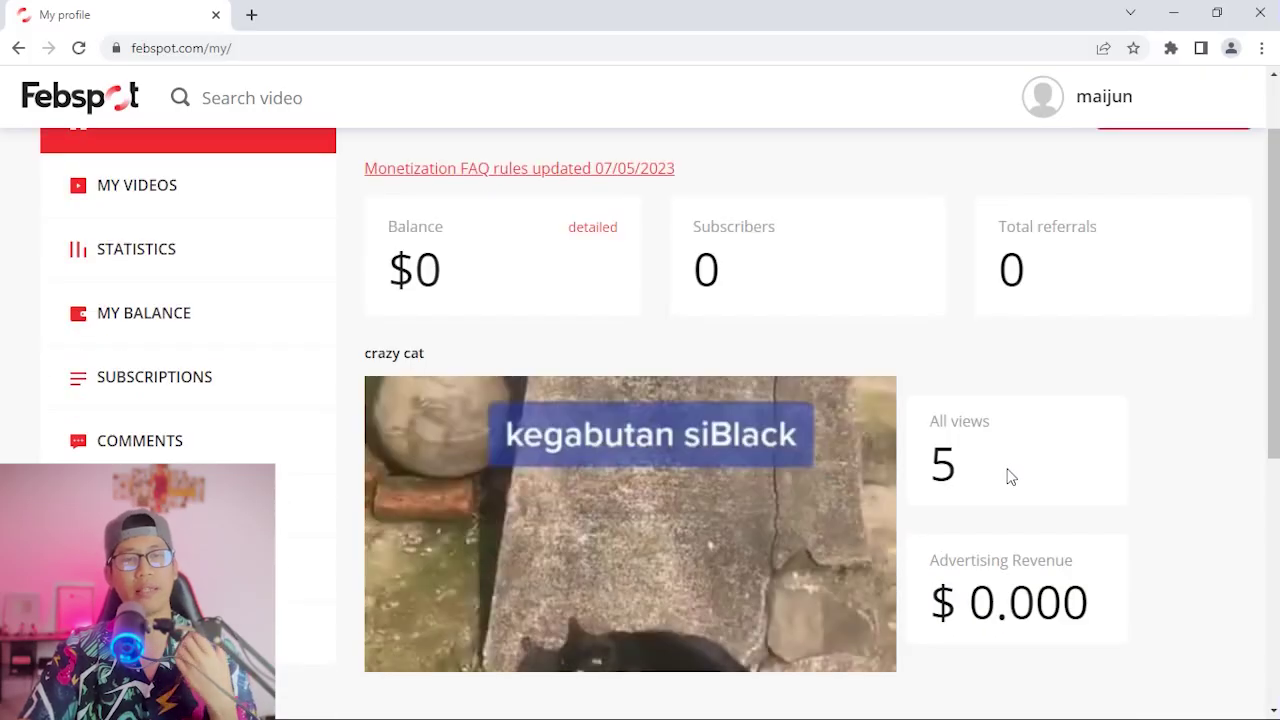
pyautogui.scroll(-2, 1006, 477)
pyautogui.scroll(3, 1006, 471)
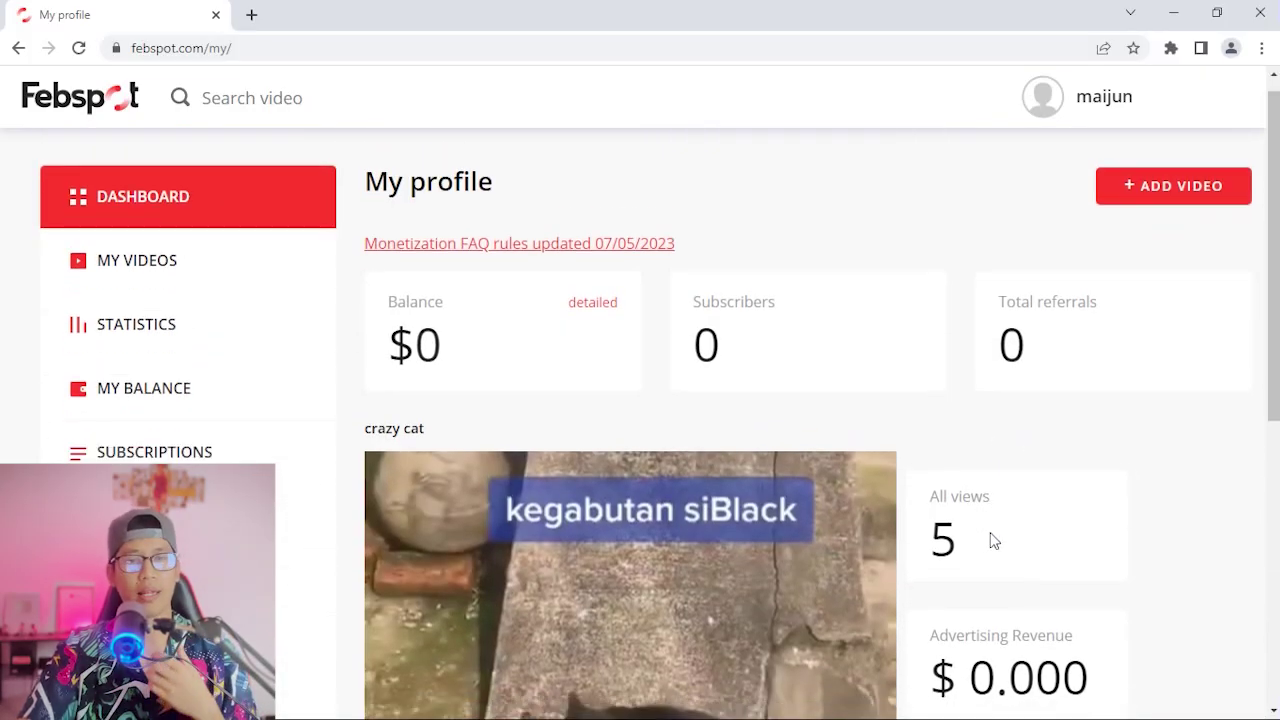
pyautogui.scroll(-2, 993, 540)
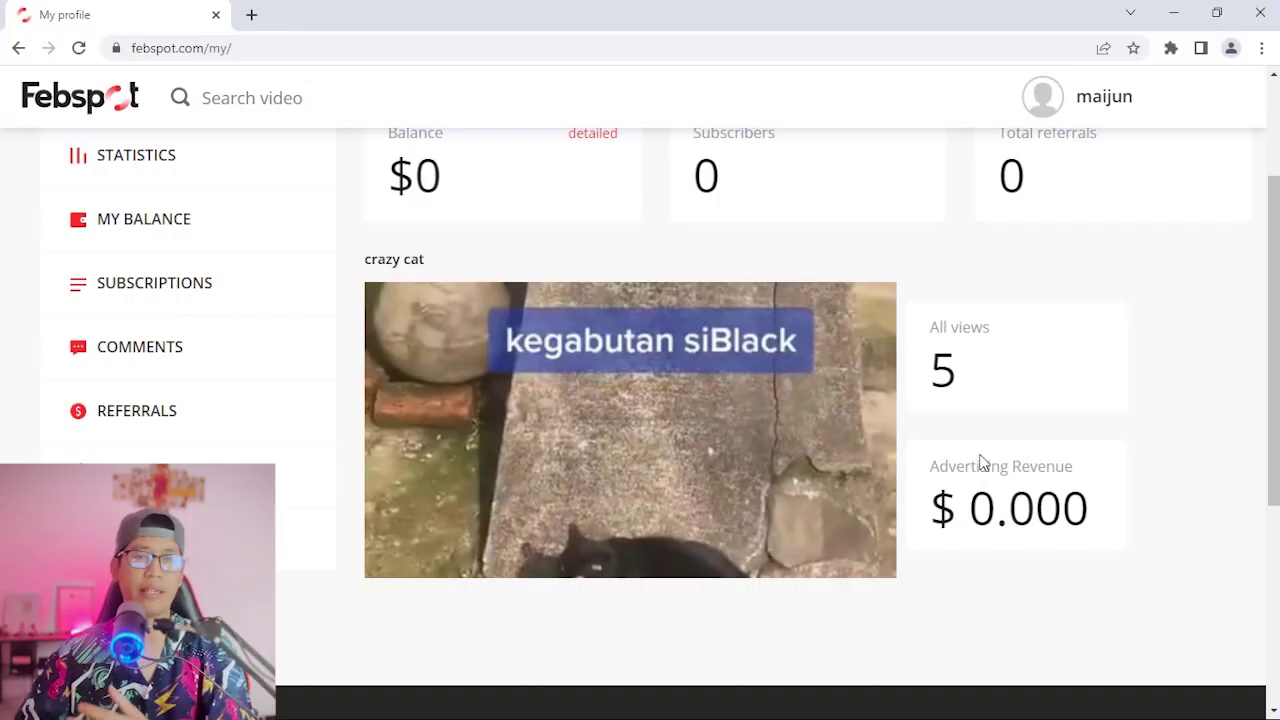
pyautogui.moveTo(975, 392); pyautogui.dragTo(940, 385)
pyautogui.click(1052, 389)
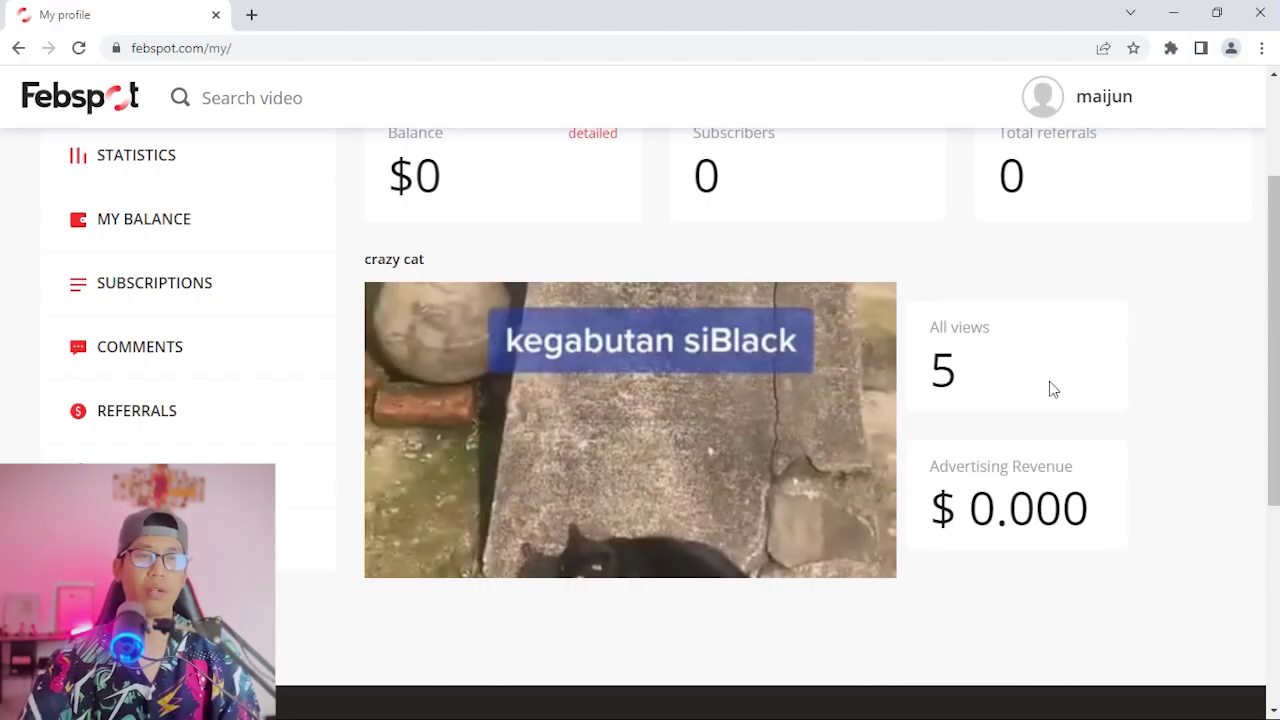
pyautogui.scroll(2, 1037, 360)
pyautogui.scroll(-1, 971, 486)
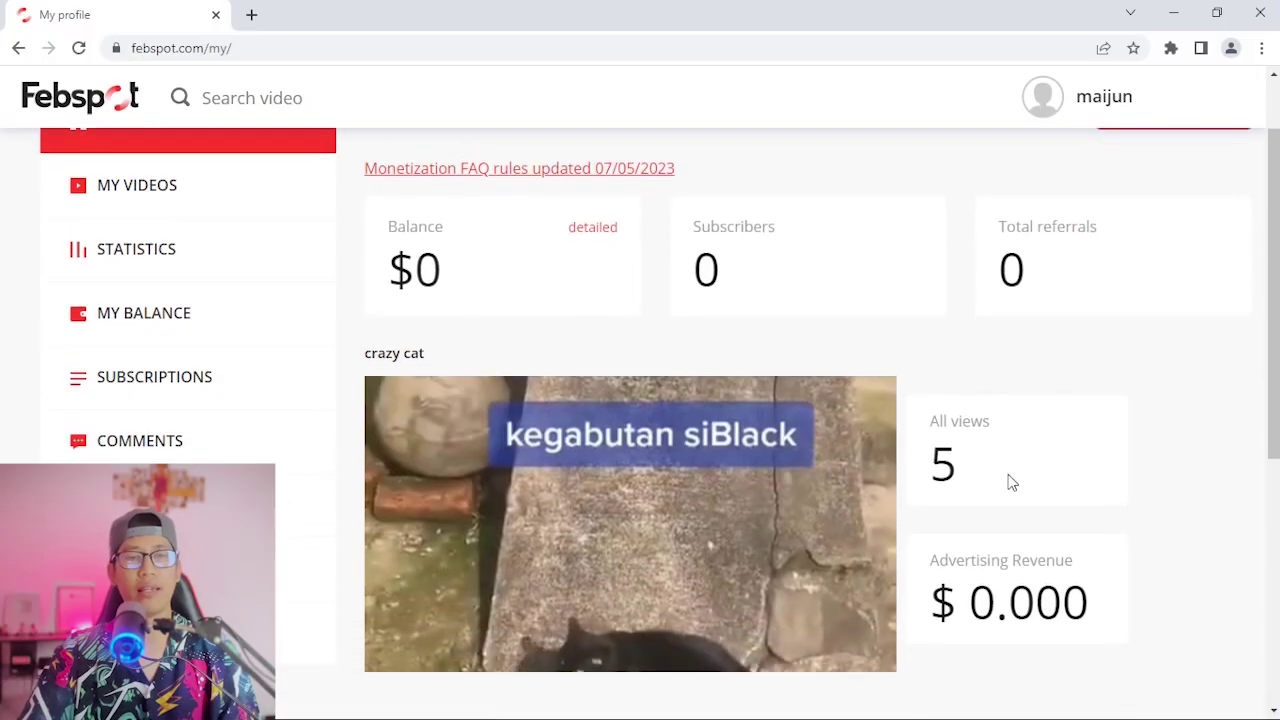
pyautogui.scroll(-1, 942, 467)
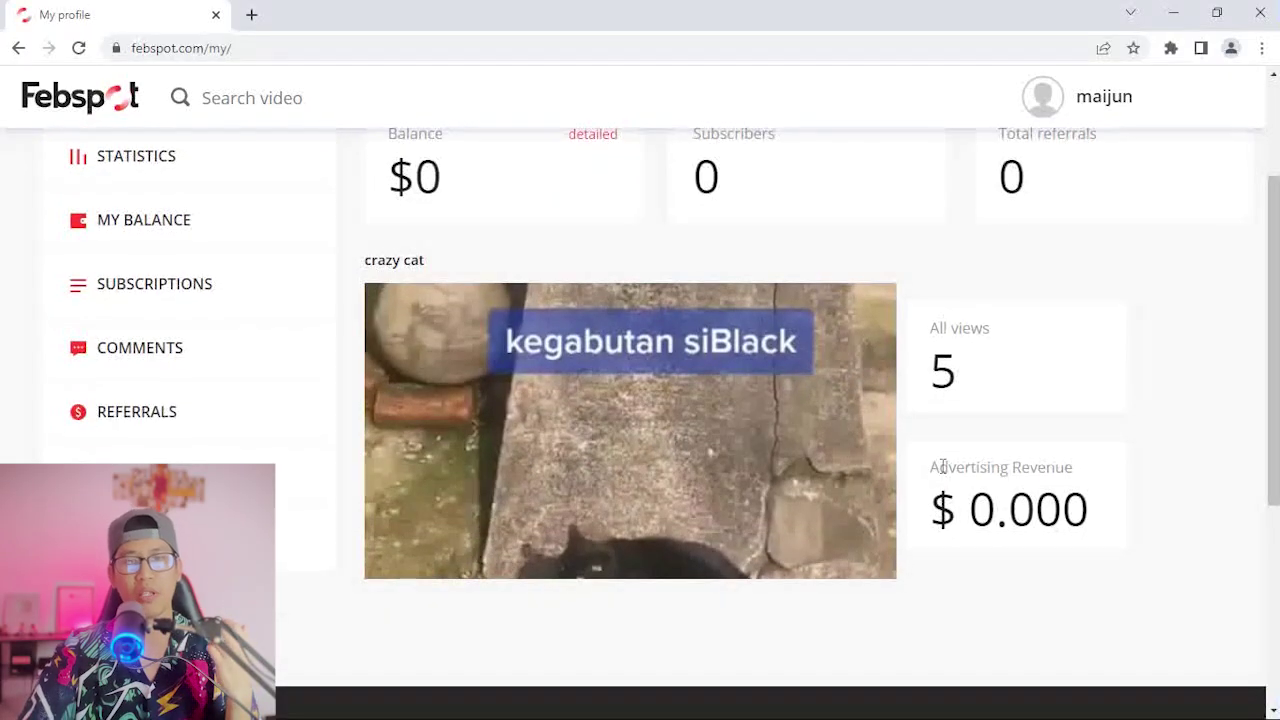
pyautogui.doubleClick(950, 372)
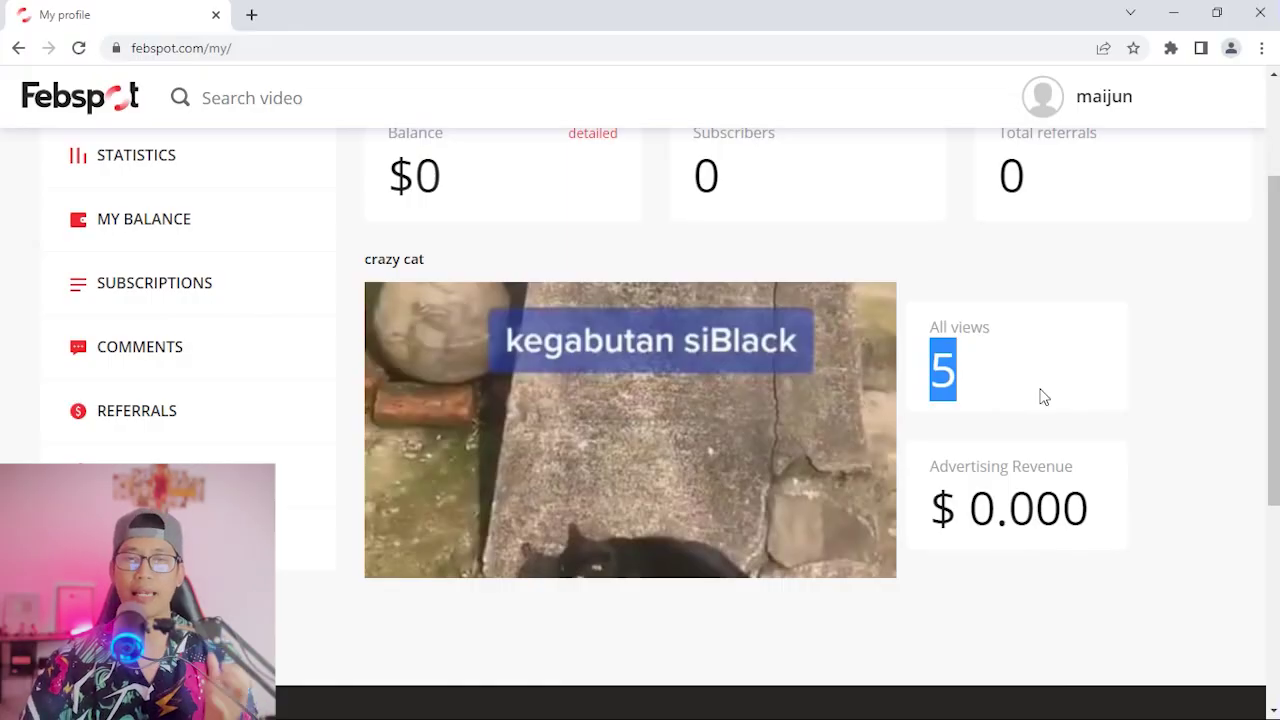
pyautogui.click(1000, 381)
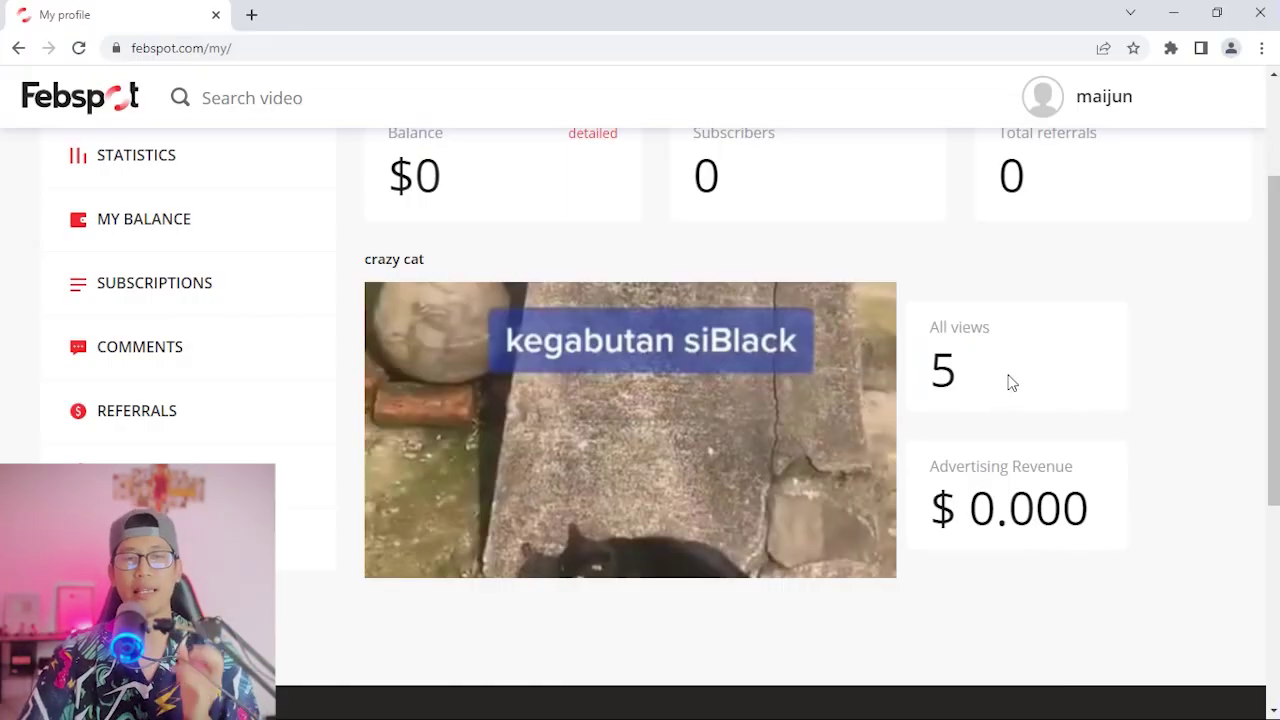
# Compare the "crazy cat" video's advertising revenue with its number of views
pyautogui.moveTo(935, 511); pyautogui.dragTo(1097, 506)
pyautogui.moveTo(978, 371); pyautogui.dragTo(929, 361)
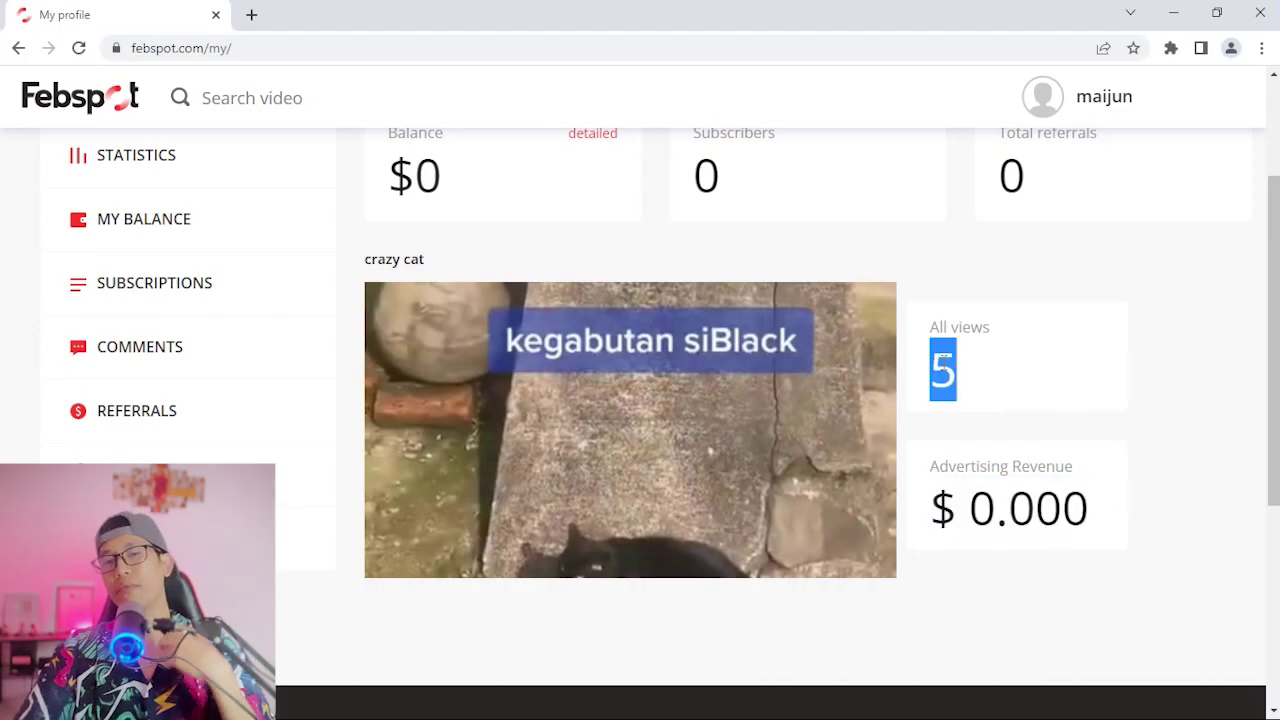
pyautogui.click(995, 374)
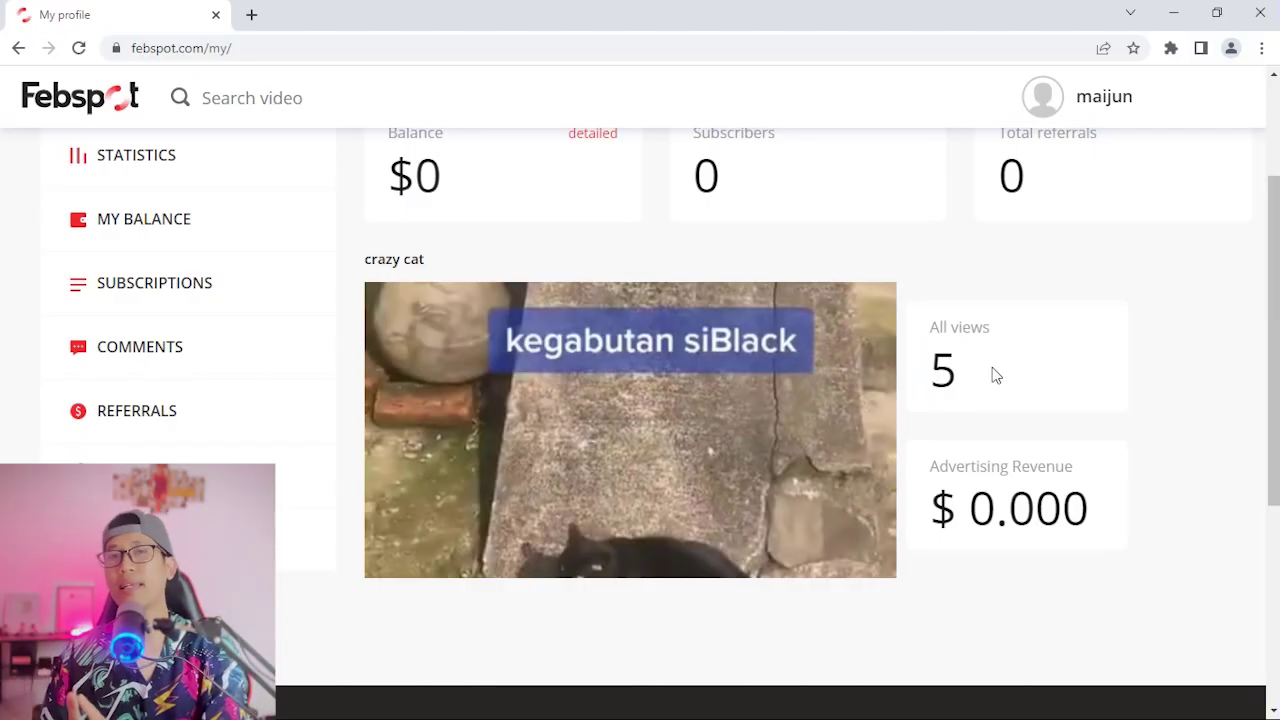
pyautogui.moveTo(971, 377); pyautogui.dragTo(936, 365)
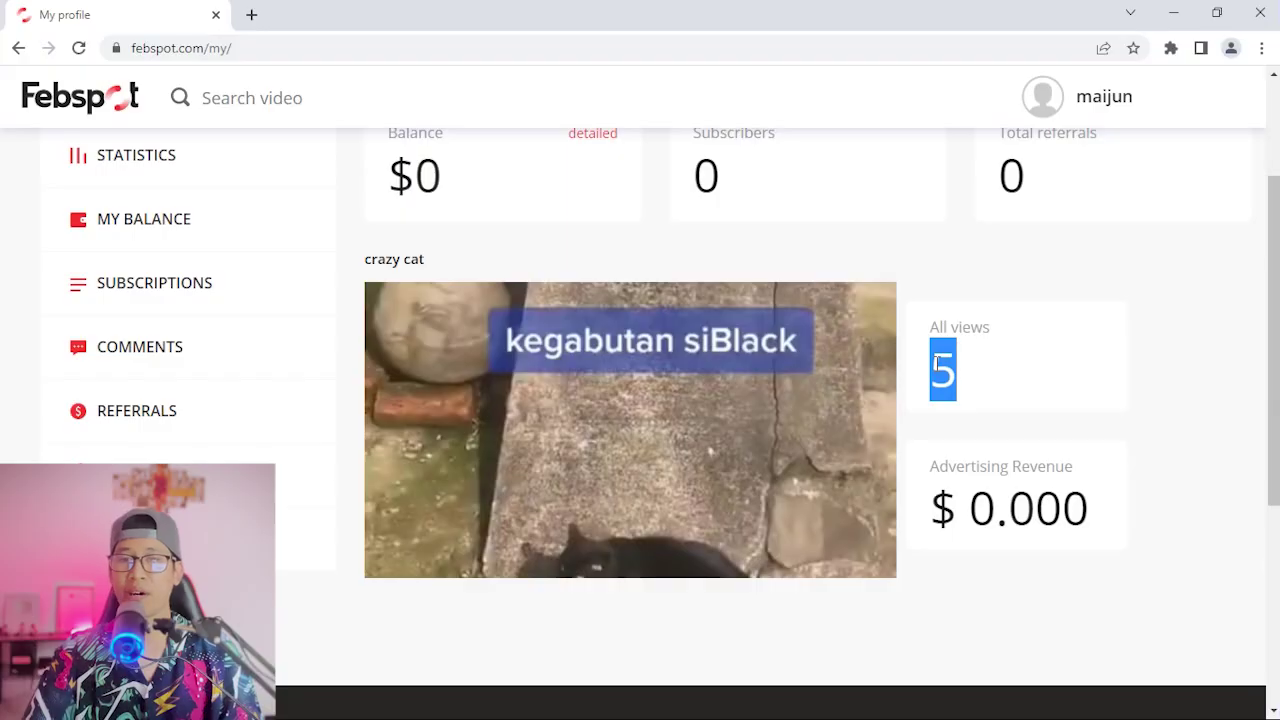
pyautogui.moveTo(934, 520); pyautogui.dragTo(1097, 518)
pyautogui.click(1036, 392)
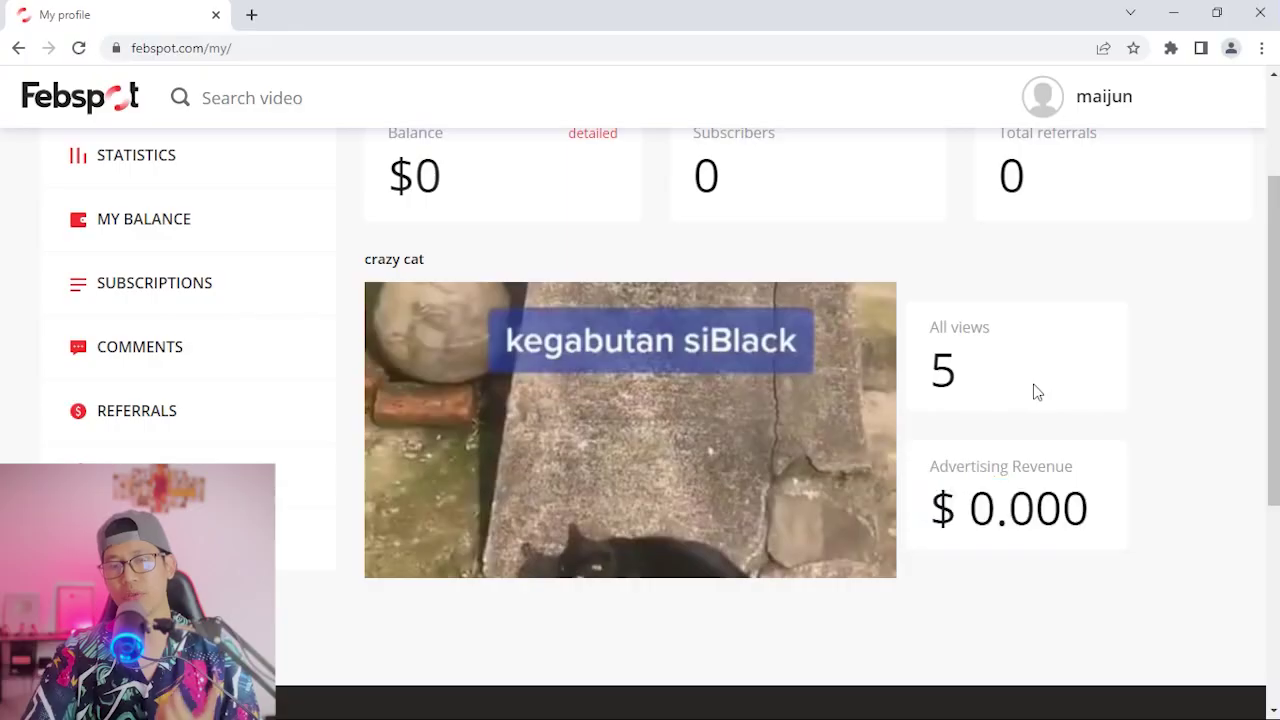
pyautogui.moveTo(932, 515); pyautogui.dragTo(1104, 518)
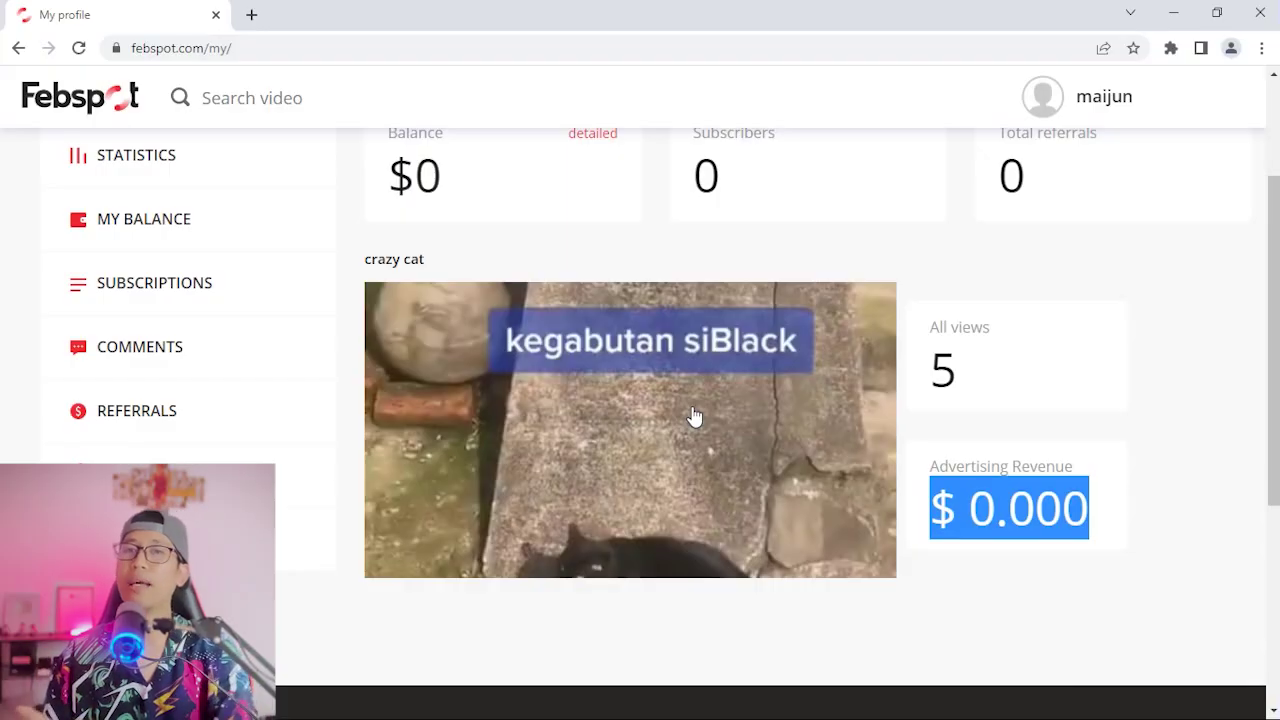
pyautogui.scroll(1, 1080, 229)
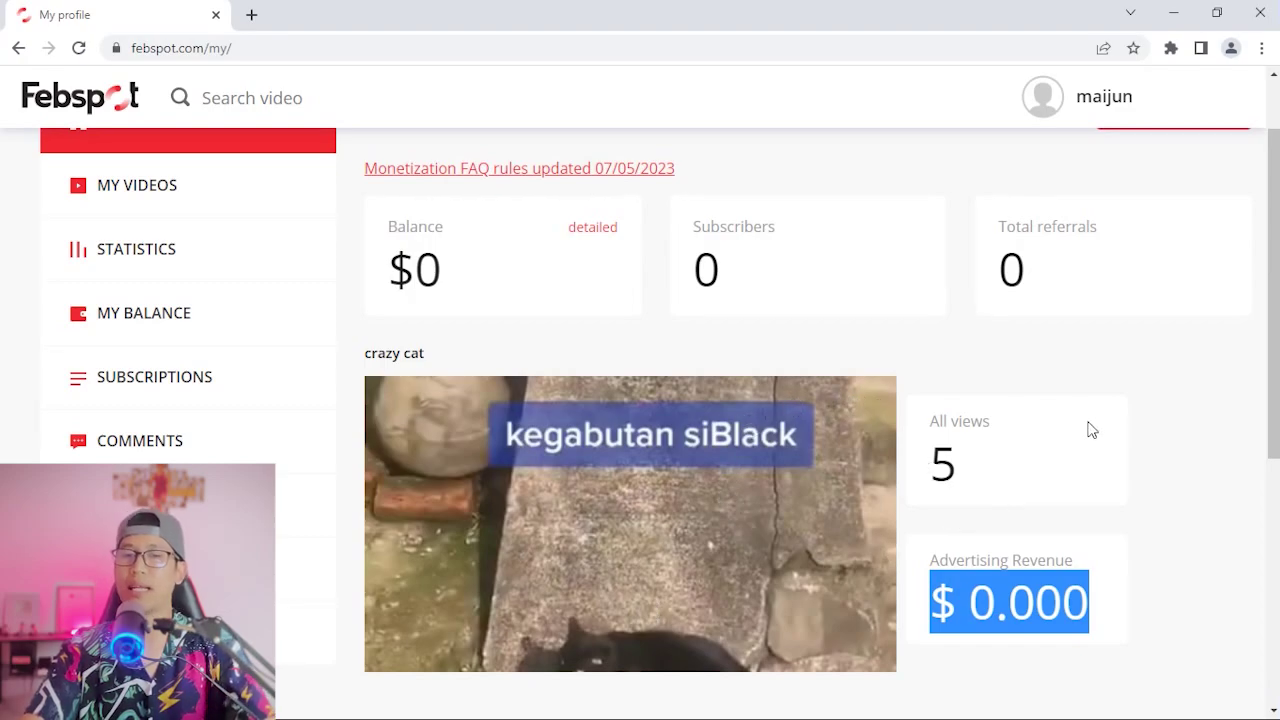
pyautogui.moveTo(970, 466); pyautogui.dragTo(928, 450)
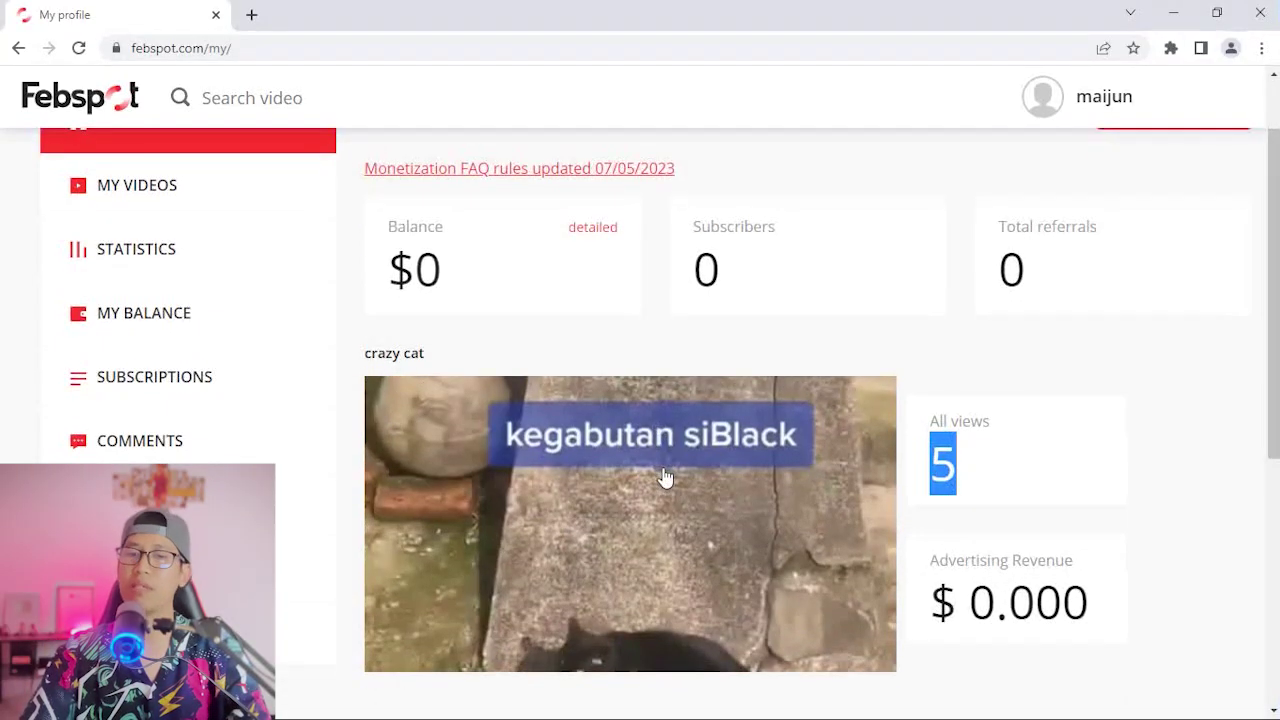
pyautogui.click(1034, 474)
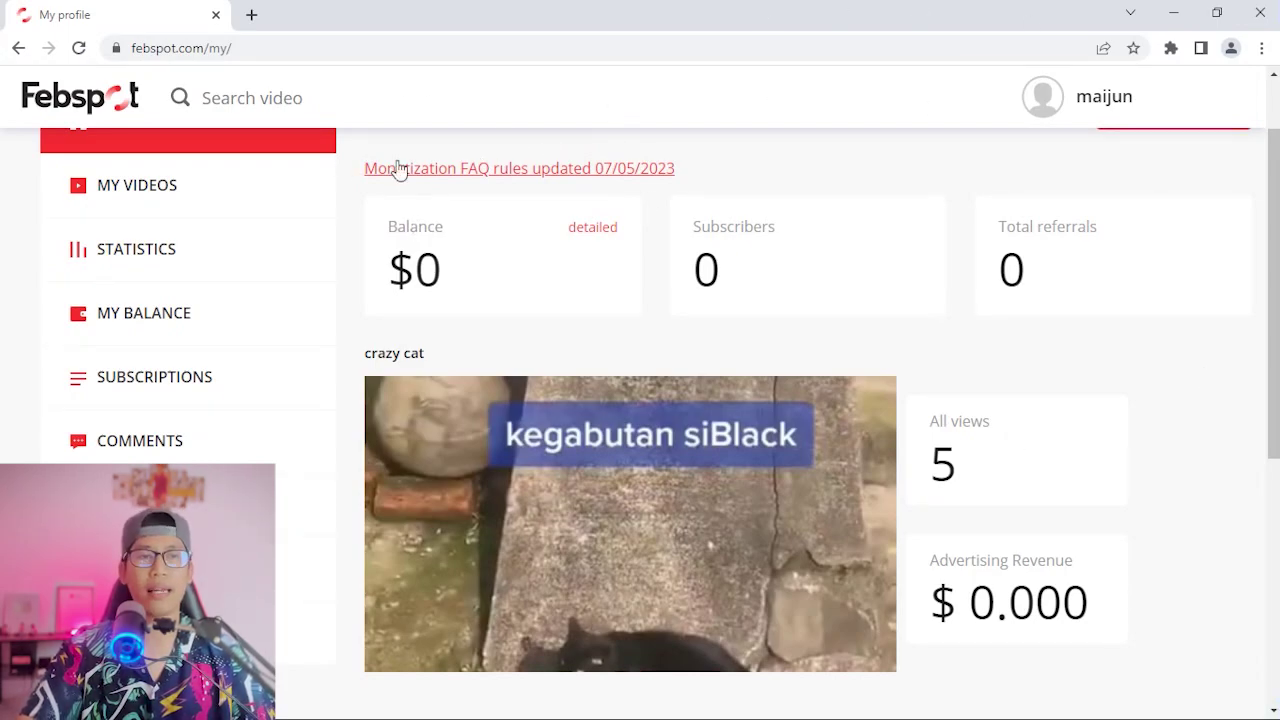
# Open the Monetization FAQ rules in a new tab and look through them down to the Questions / Answer section
pyautogui.rightClick(487, 180)
pyautogui.click(514, 188)
pyautogui.click(300, 14)
pyautogui.scroll(-15, 814, 283)
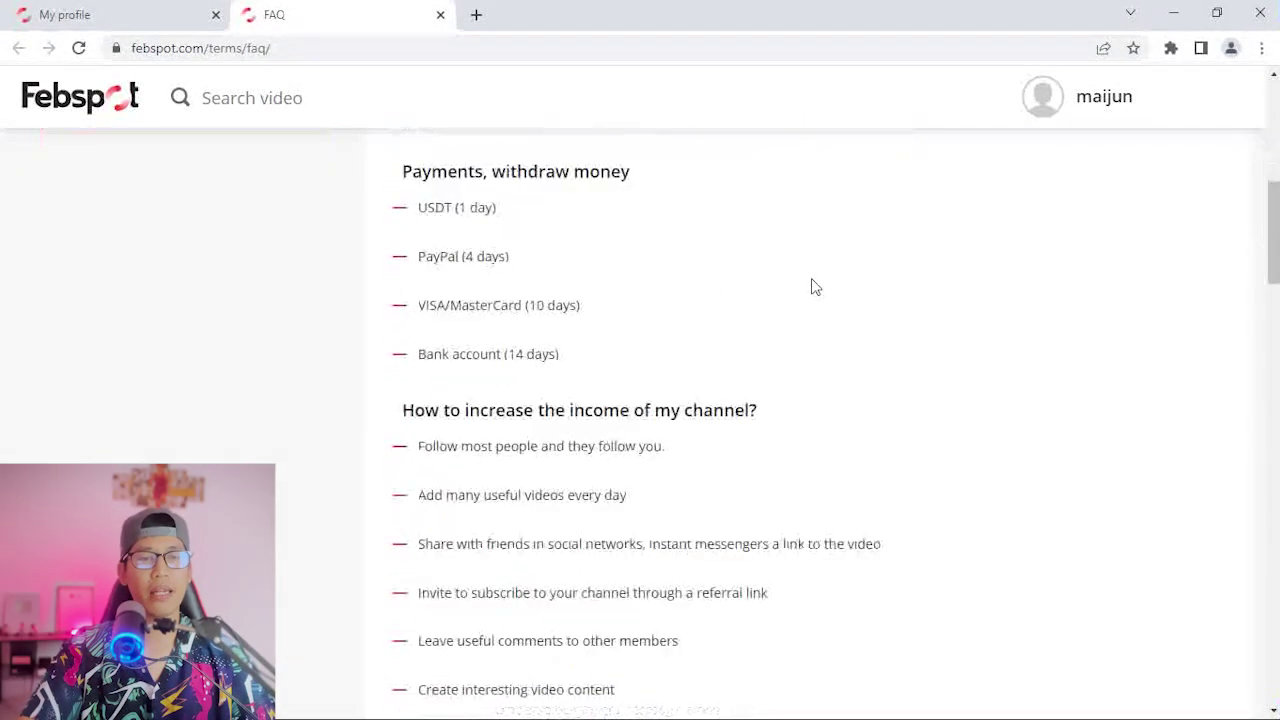
pyautogui.scroll(-2, 814, 286)
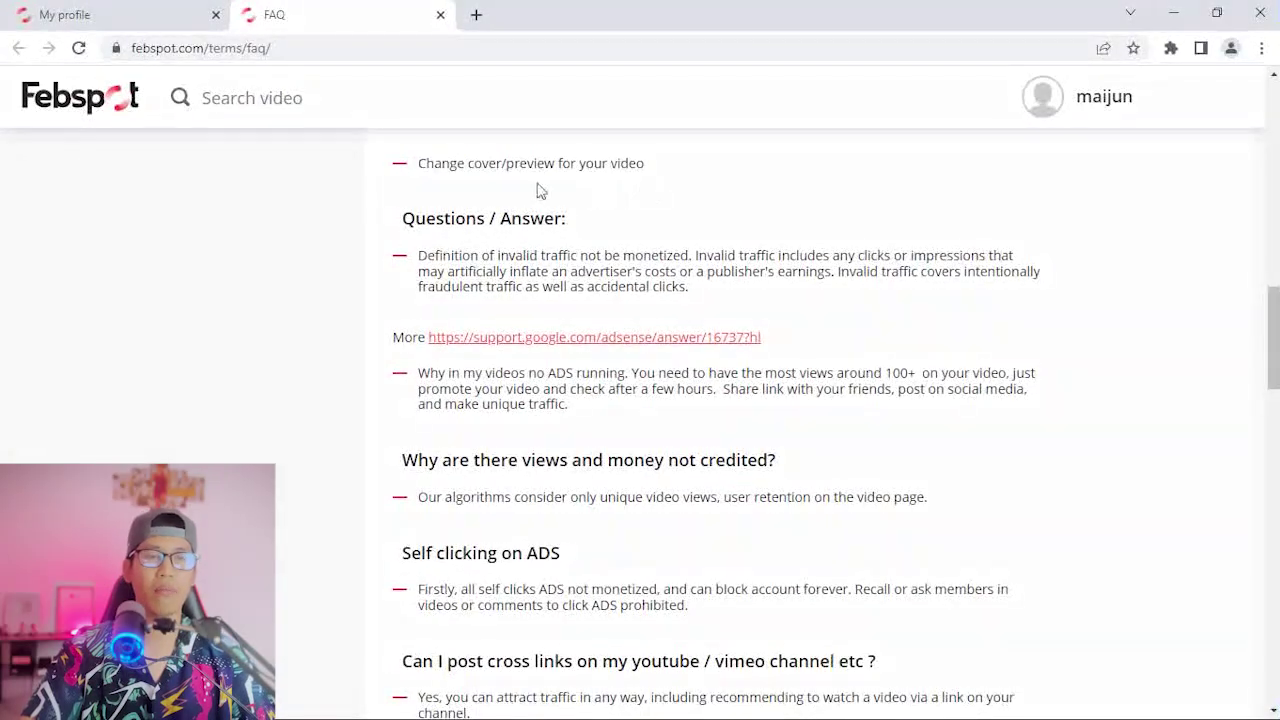
# Open the AdSense invalid traffic article linked in the FAQ, skim it, and return to the My profile dashboard
pyautogui.moveTo(765, 340); pyautogui.dragTo(428, 339)
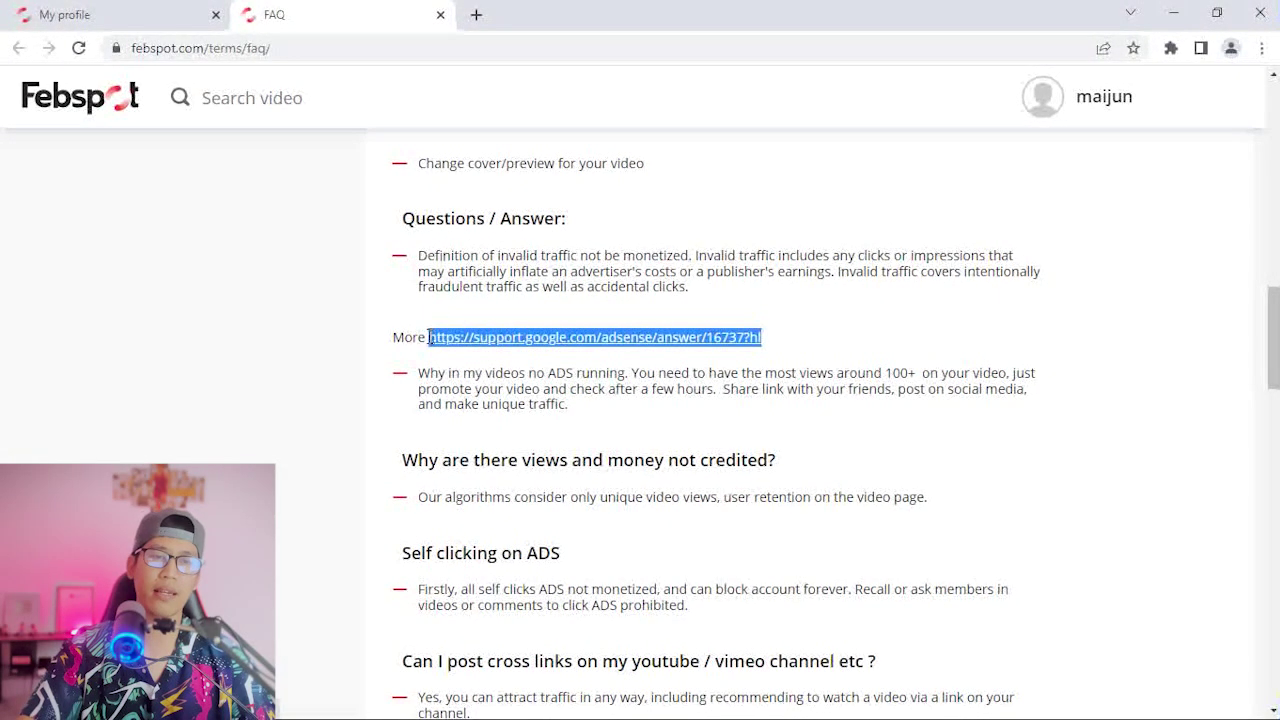
pyautogui.click(500, 340)
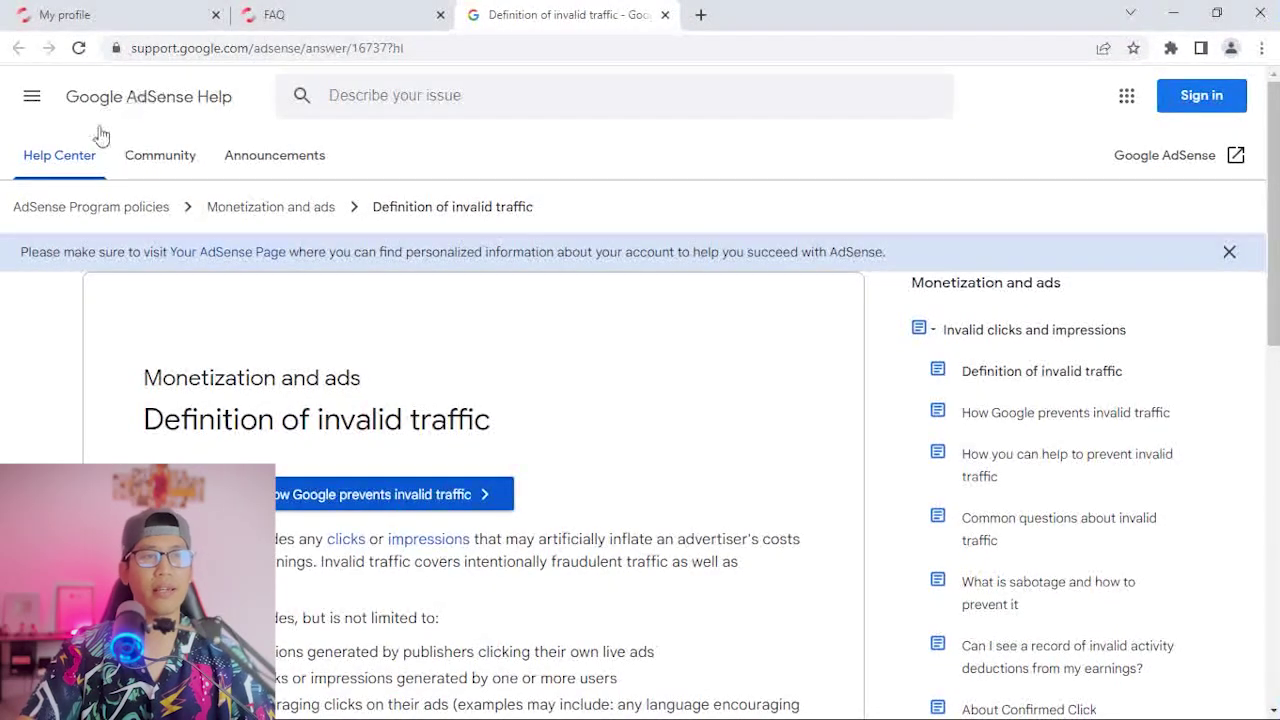
pyautogui.scroll(-2, 707, 449)
pyautogui.scroll(2, 707, 449)
pyautogui.click(345, 12)
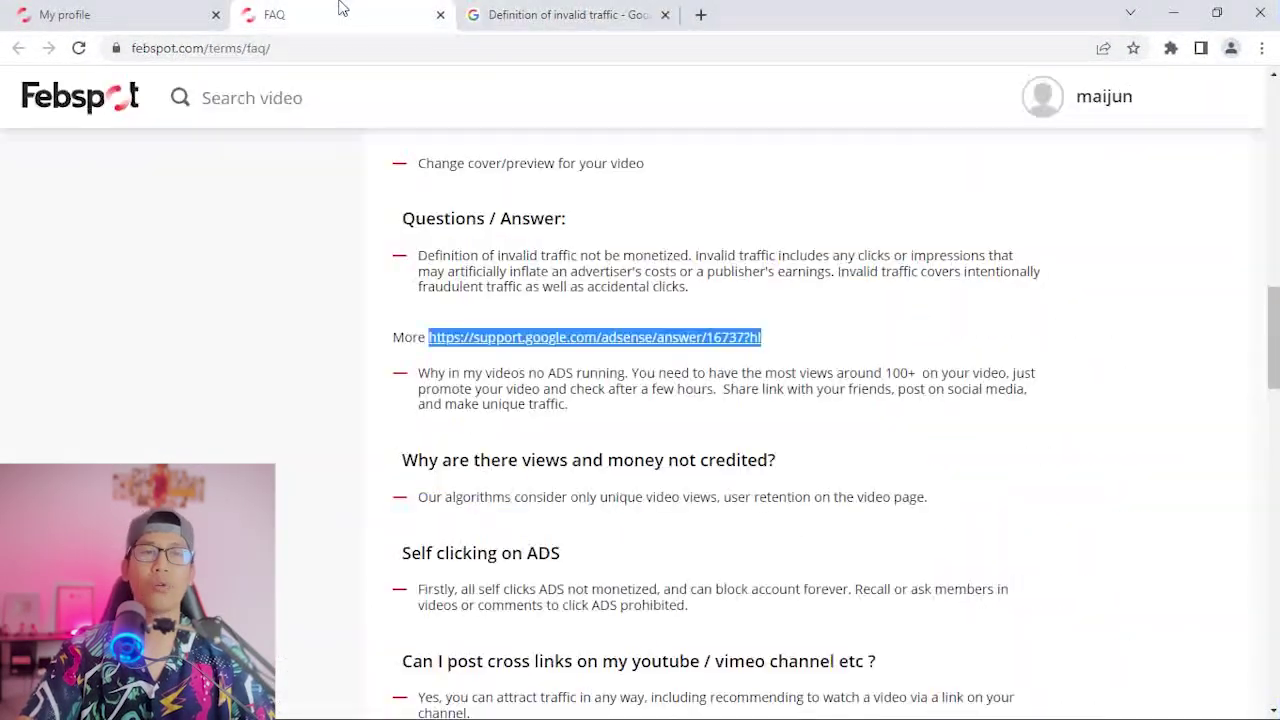
pyautogui.click(126, 9)
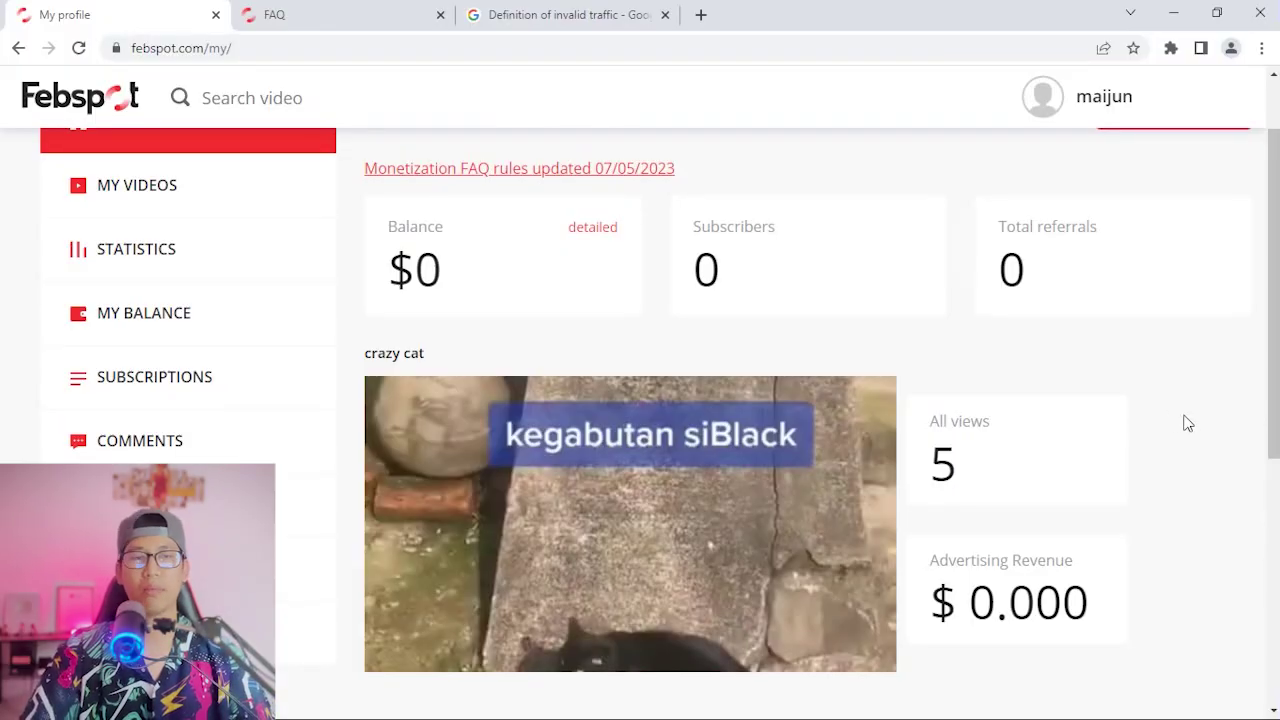
pyautogui.scroll(1, 1187, 423)
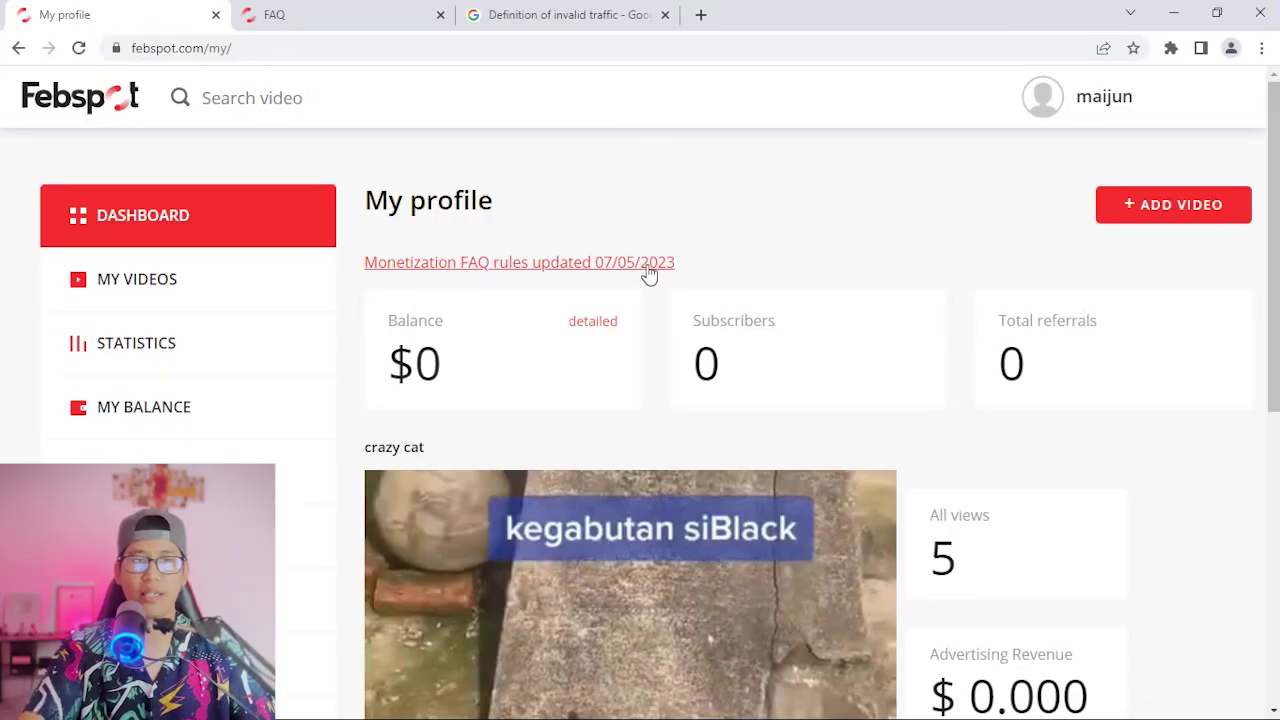
# Return to the FAQ and examine the Monetization rule on bots and self clicking advertising
pyautogui.click(291, 10)
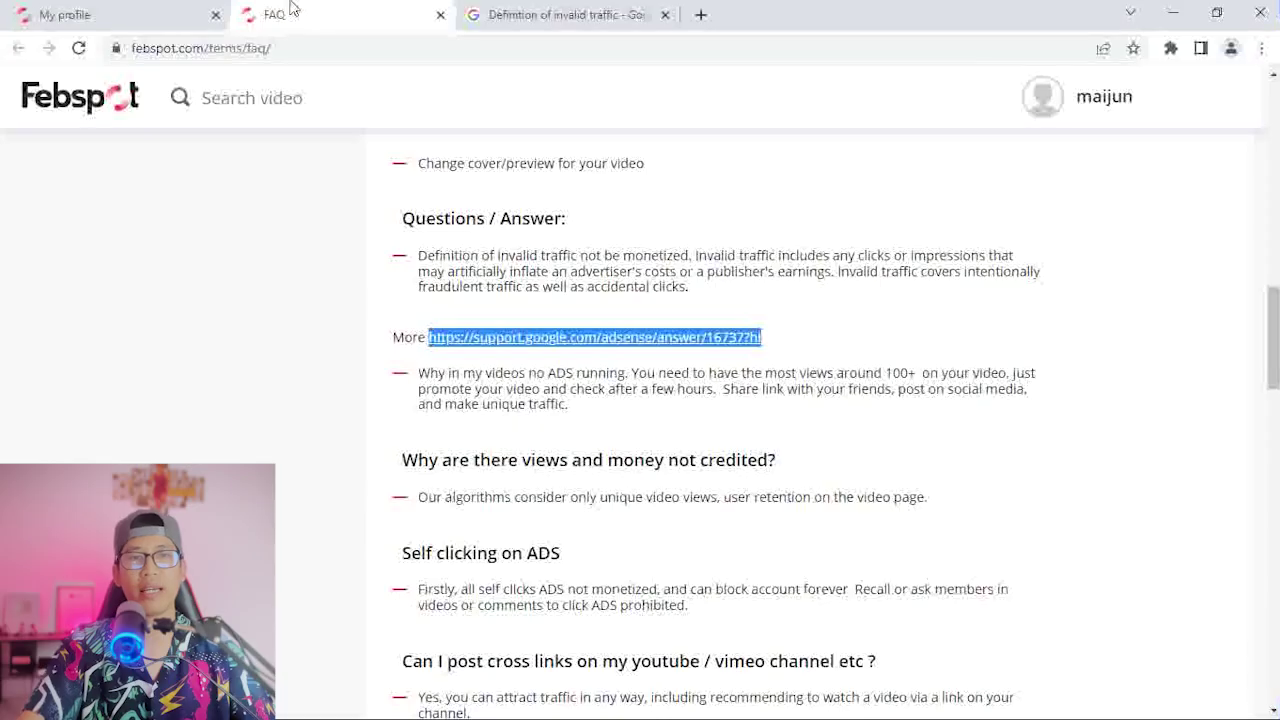
pyautogui.moveTo(512, 274); pyautogui.dragTo(402, 272)
pyautogui.moveTo(418, 407); pyautogui.dragTo(756, 410)
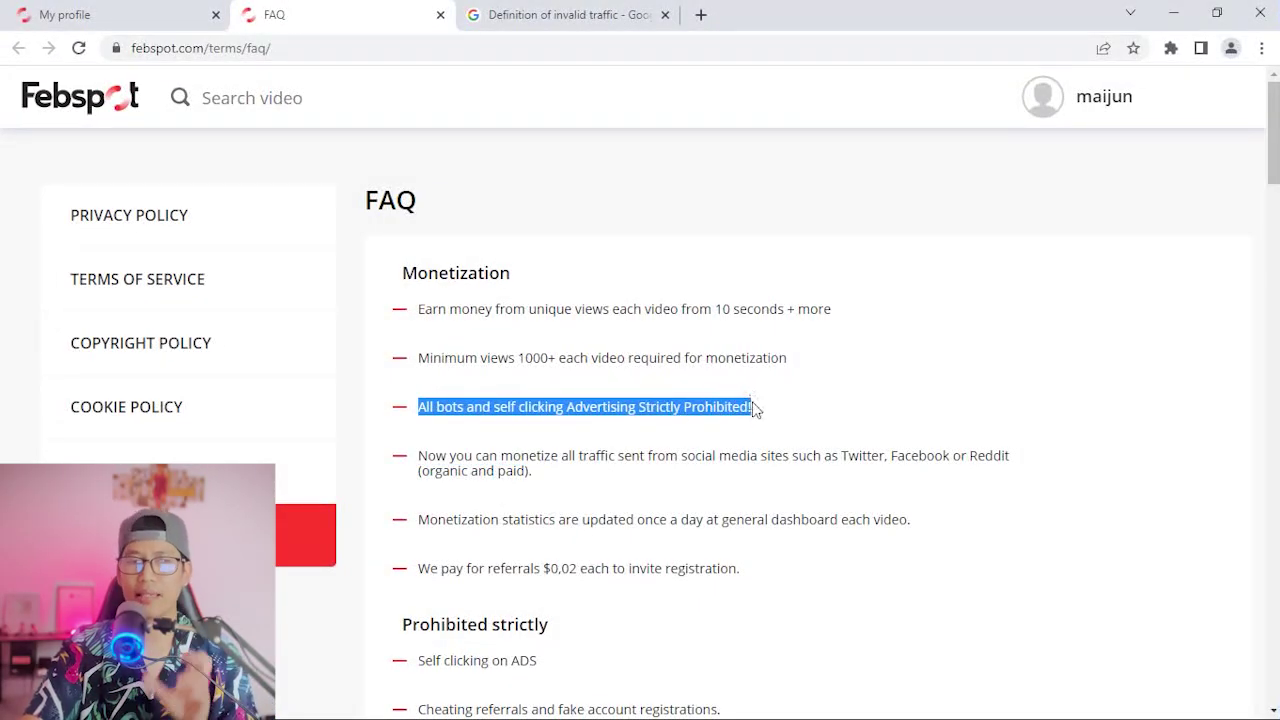
pyautogui.click(775, 402)
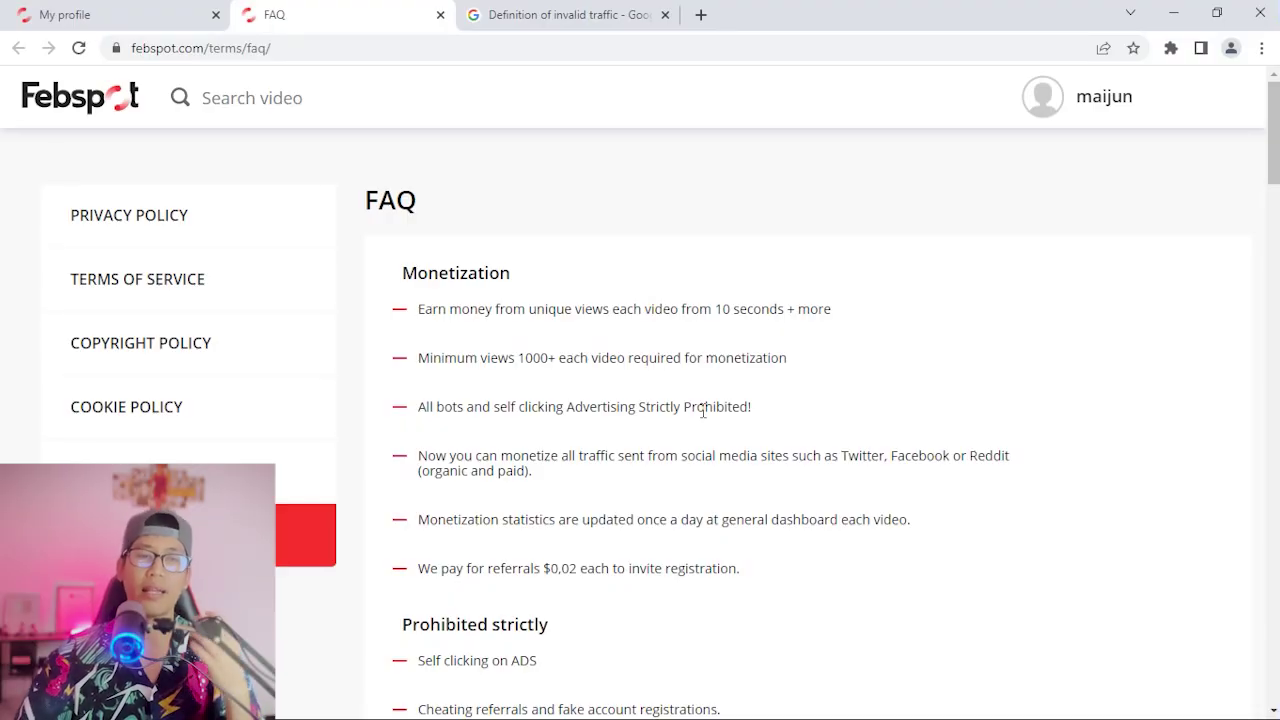
# Read the definition of invalid traffic in the FAQ's Questions / Answer section
pyautogui.scroll(-12, 866, 389)
pyautogui.moveTo(418, 255); pyautogui.dragTo(692, 286)
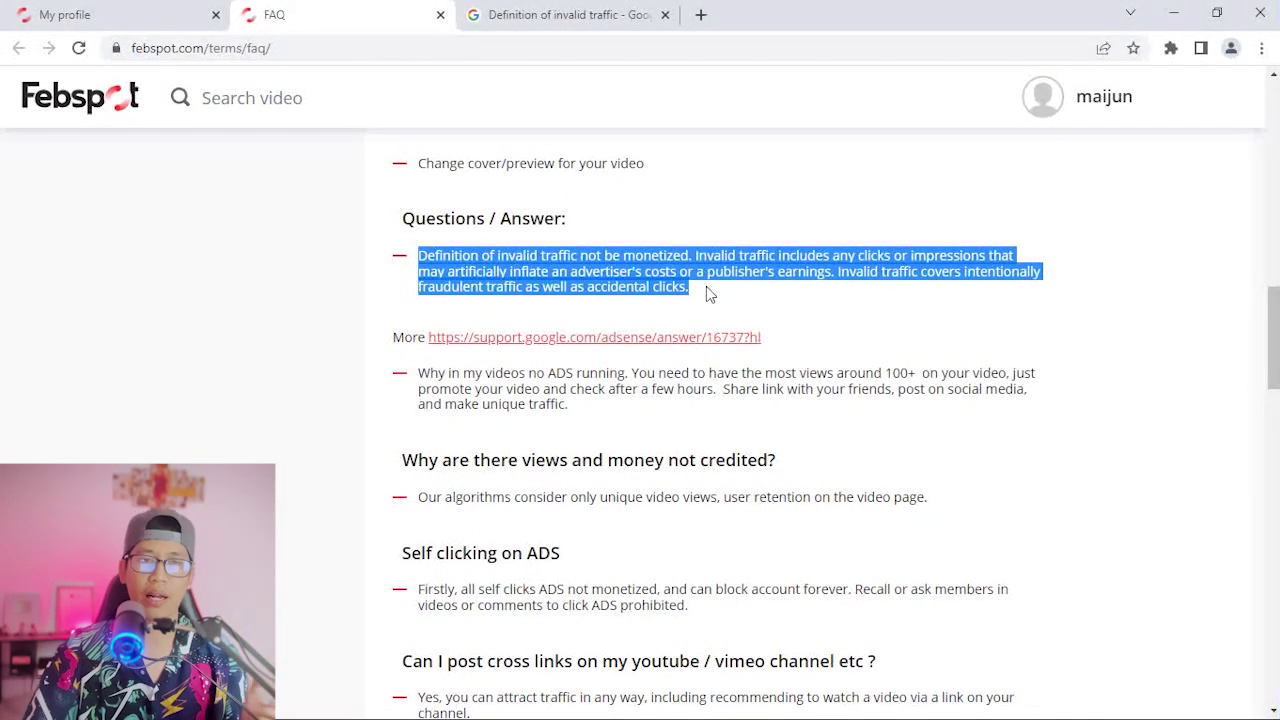
pyautogui.click(707, 291)
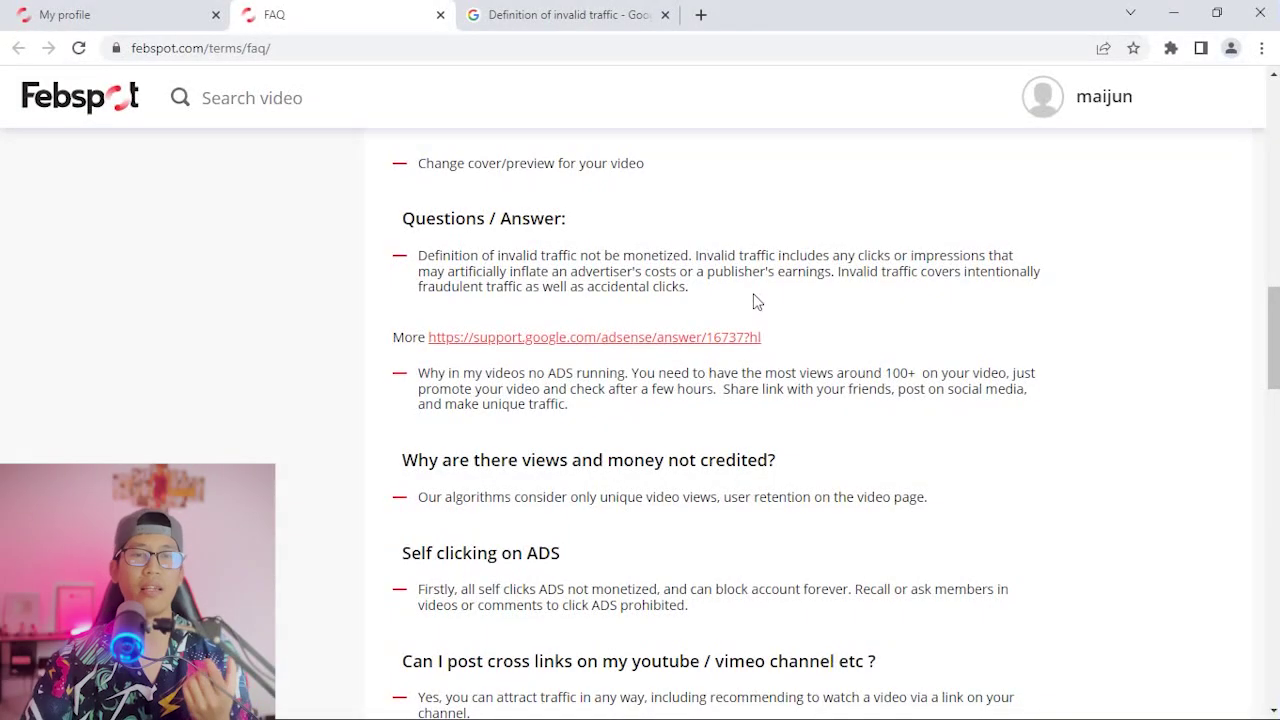
pyautogui.moveTo(700, 290); pyautogui.dragTo(418, 256)
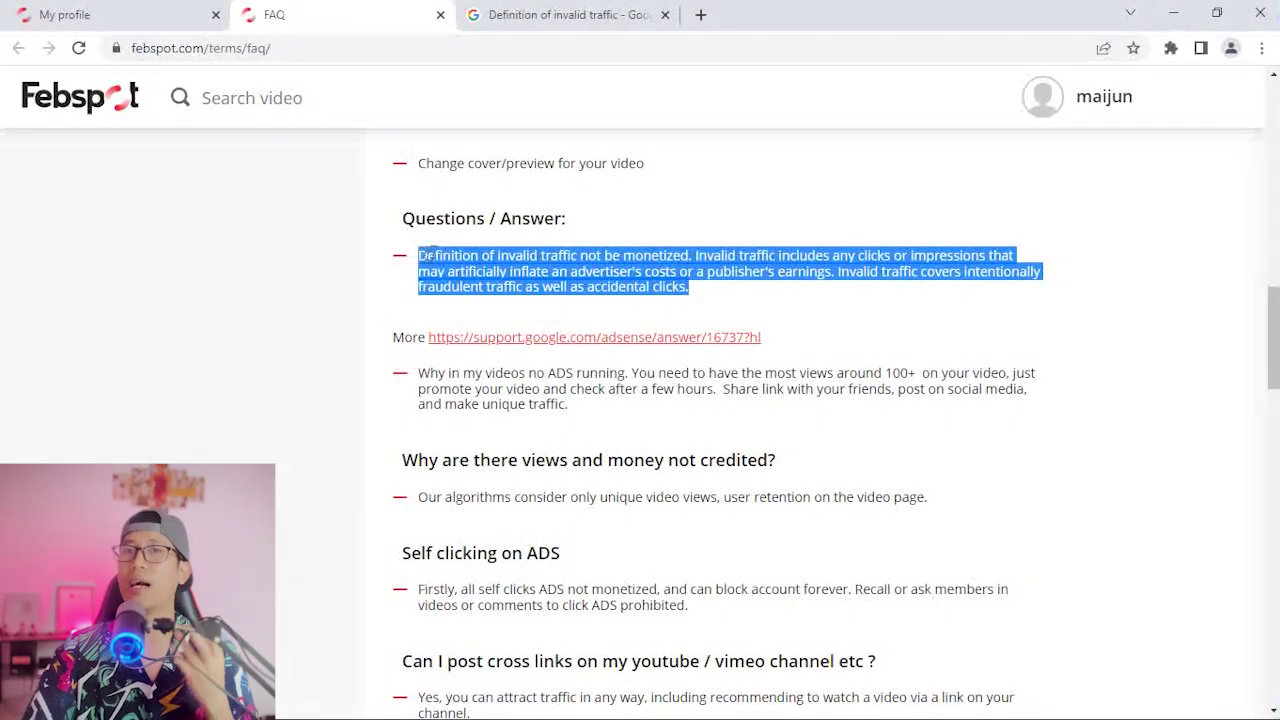
pyautogui.click(733, 305)
pyautogui.scroll(-2, 900, 308)
pyautogui.scroll(8, 900, 308)
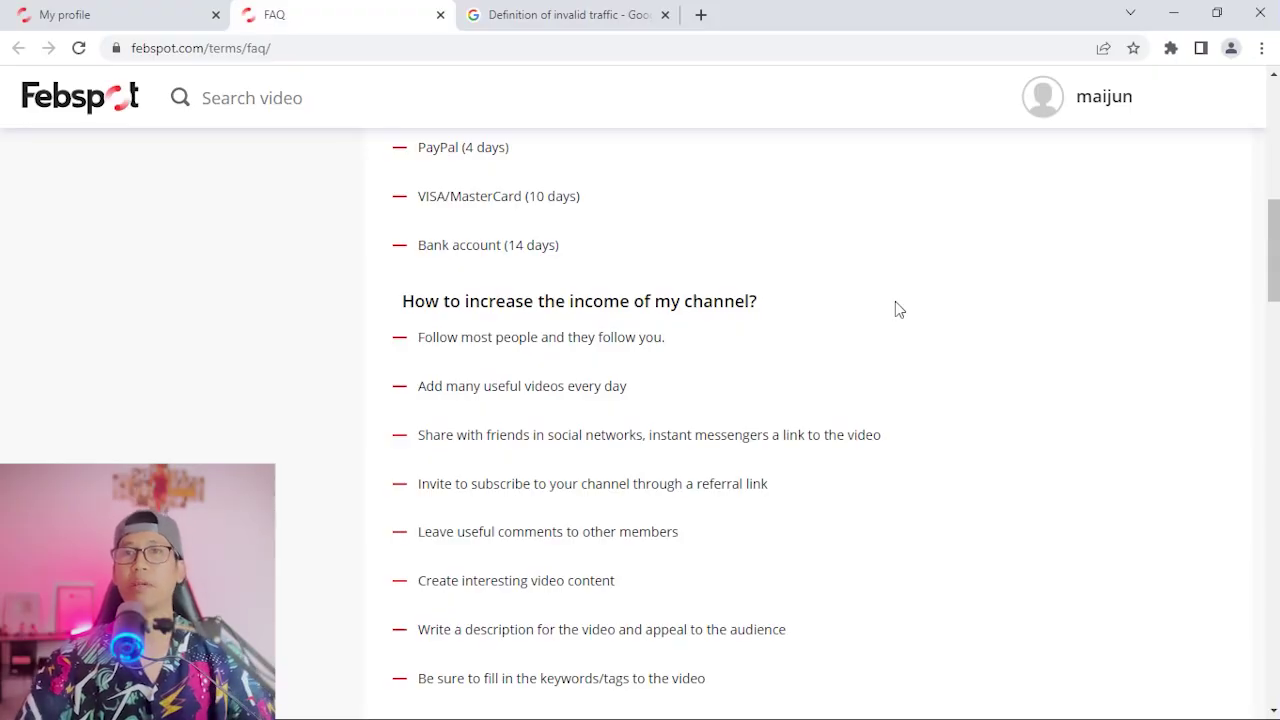
# Go back to the My profile dashboard and check the "crazy cat" video's view count again
pyautogui.click(105, 13)
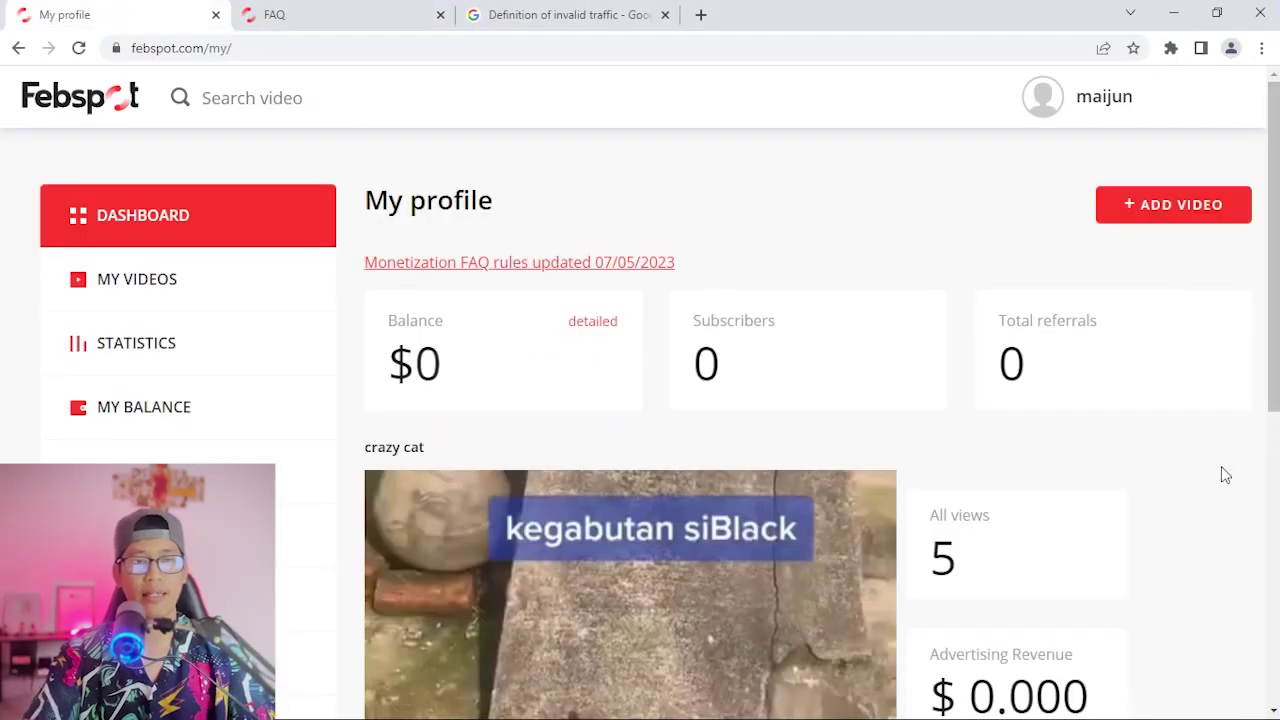
pyautogui.scroll(-1, 1206, 430)
pyautogui.moveTo(1010, 472); pyautogui.dragTo(929, 471)
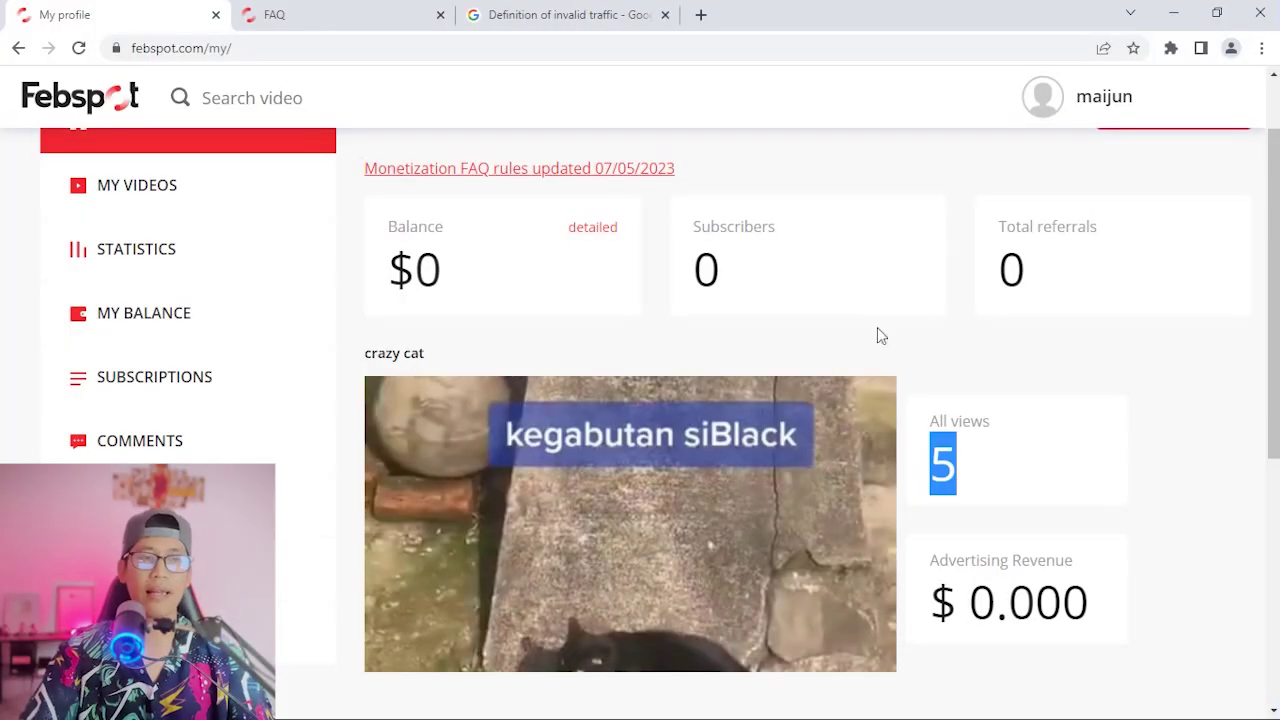
# Open the Referrals page in a new tab and review the cheating notice, referral earnings and shareable referral page link
pyautogui.rightClick(137, 505)
pyautogui.click(185, 520)
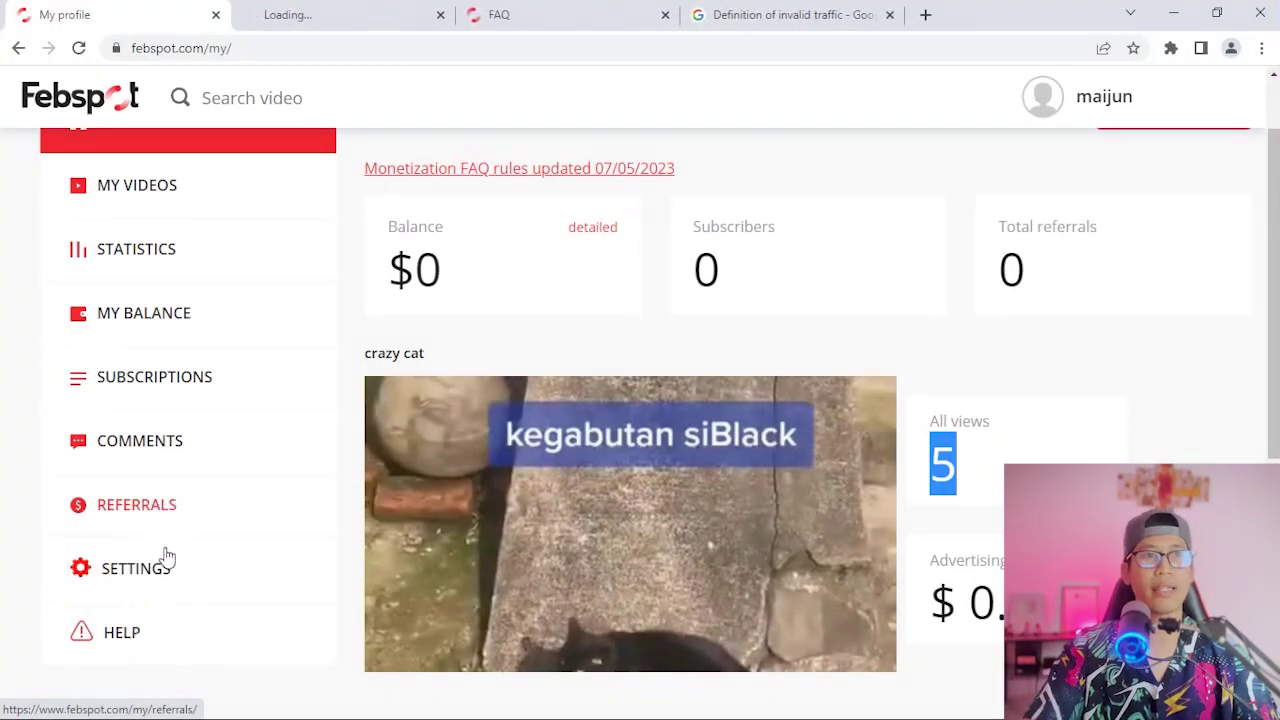
pyautogui.hotkey('ctrl', 'Tab')
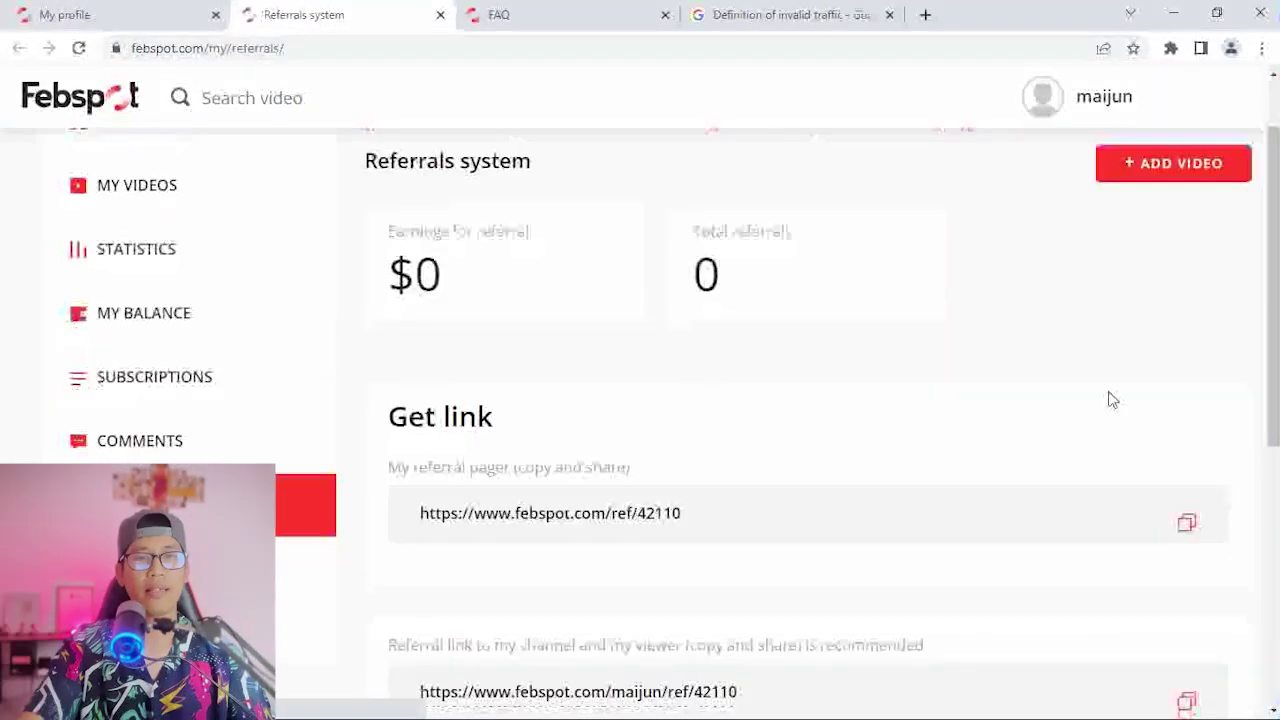
pyautogui.scroll(1, 1111, 400)
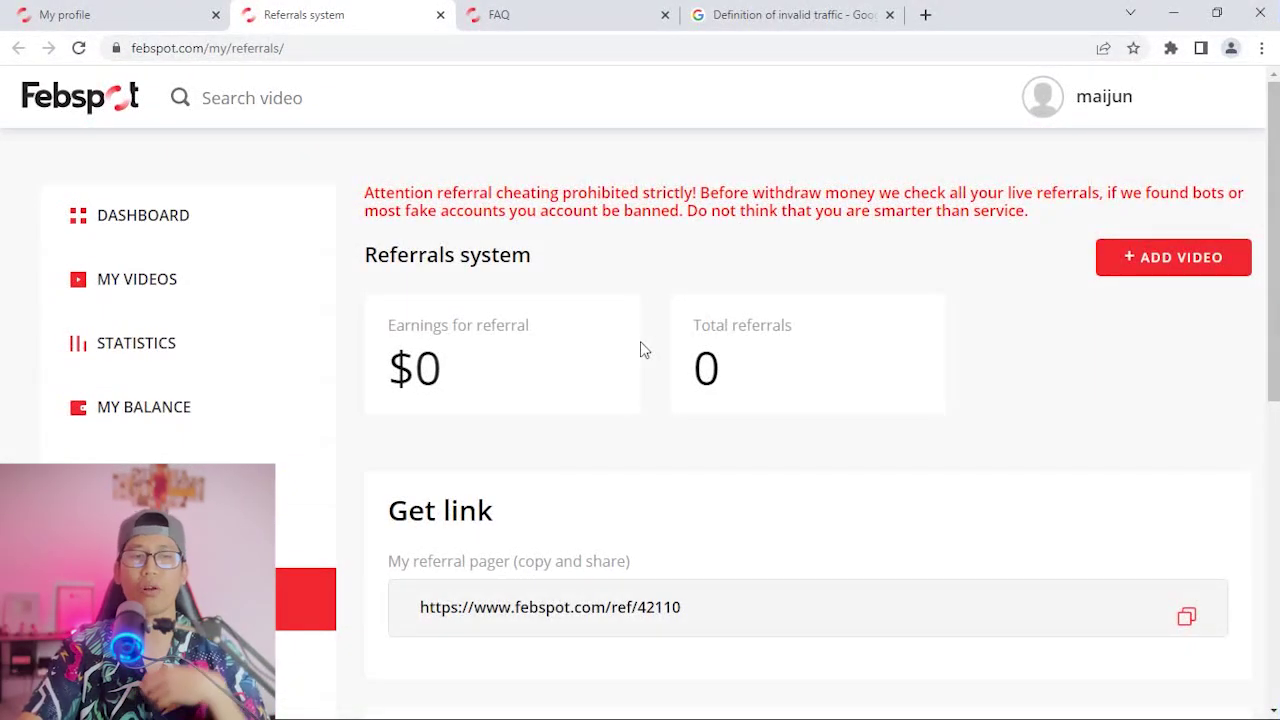
pyautogui.scroll(-1, 617, 368)
pyautogui.scroll(1, 617, 368)
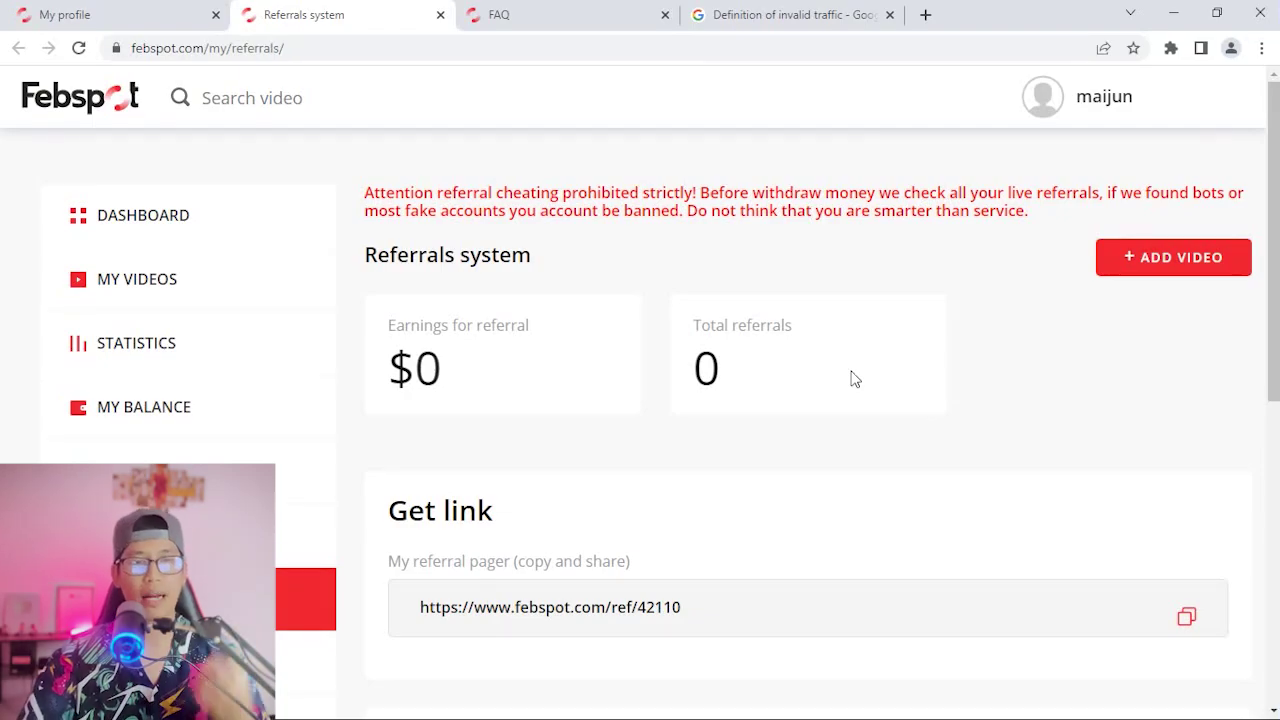
pyautogui.moveTo(681, 607); pyautogui.dragTo(354, 589)
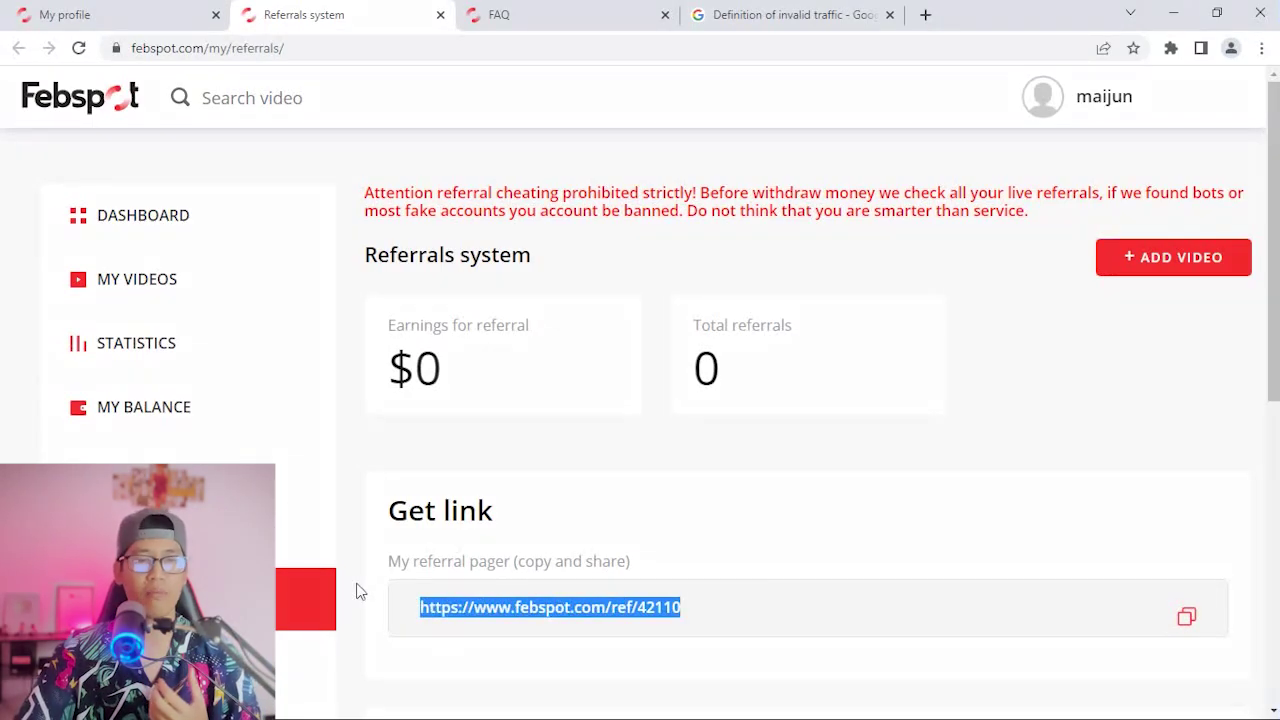
pyautogui.click(808, 459)
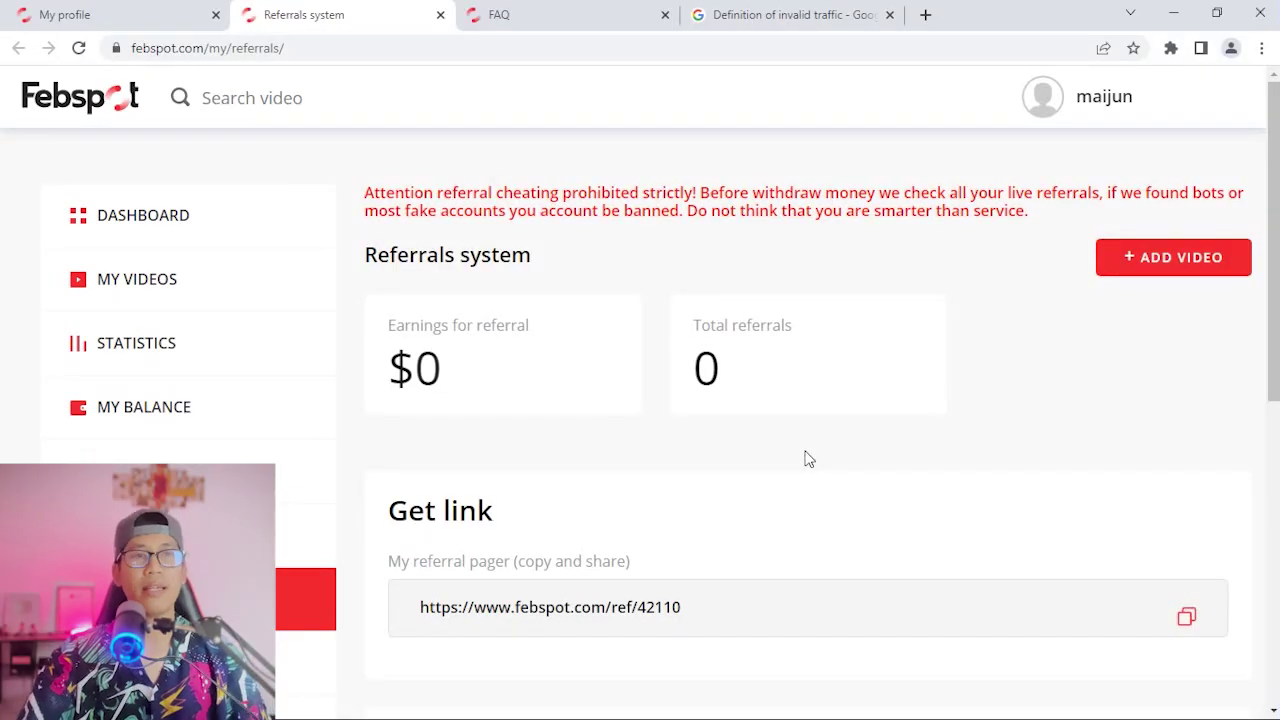
# Return to the profile tab, open My Balance, and examine the minimum withdrawal condition and payout history
pyautogui.click(80, 12)
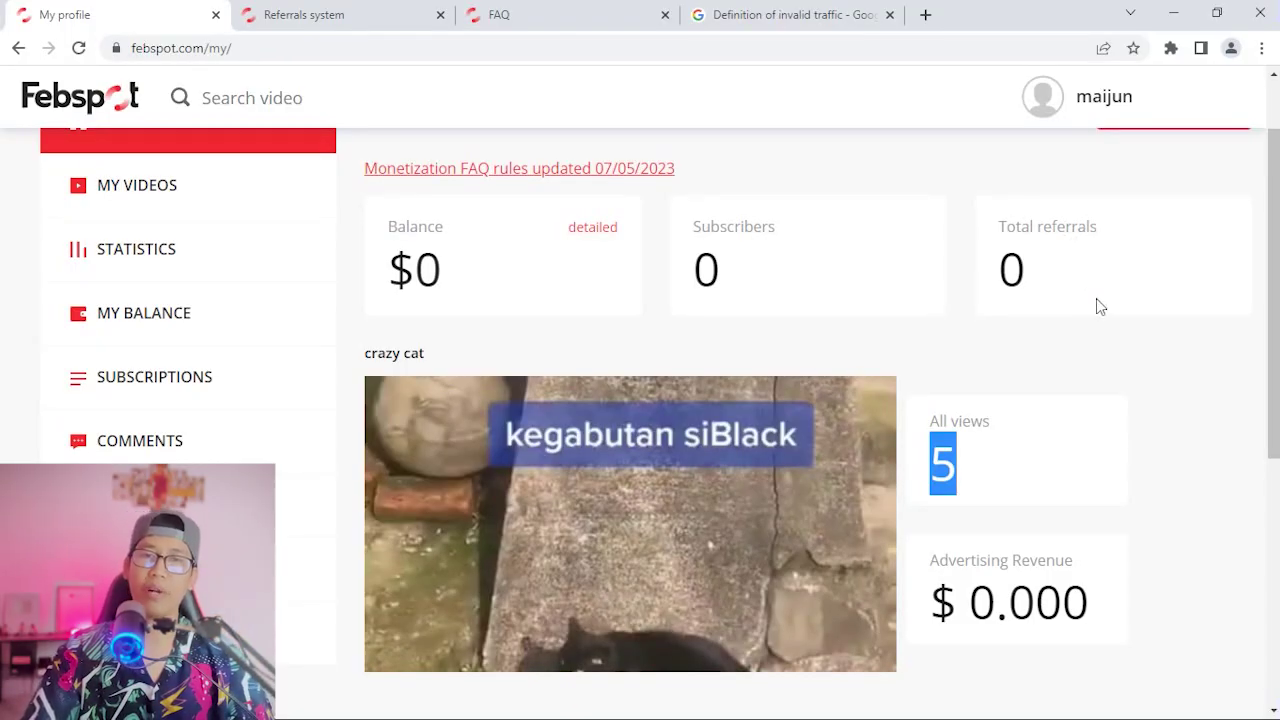
pyautogui.click(1205, 407)
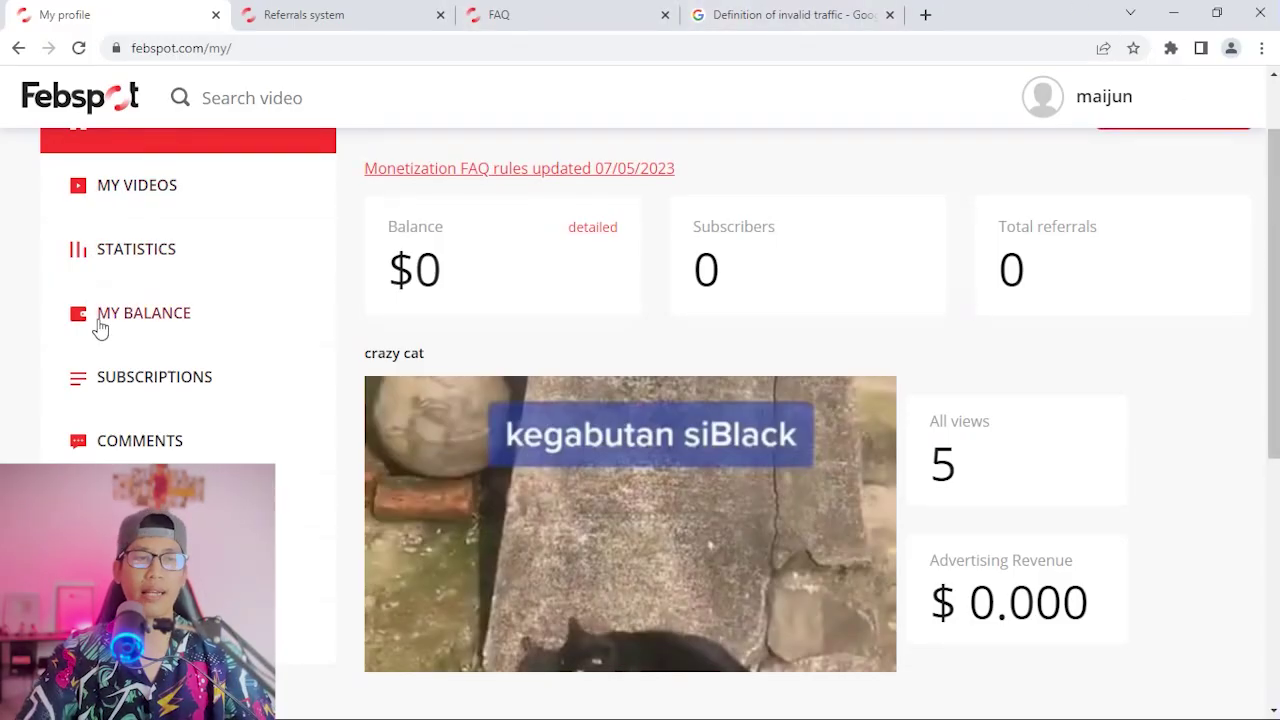
pyautogui.click(172, 318)
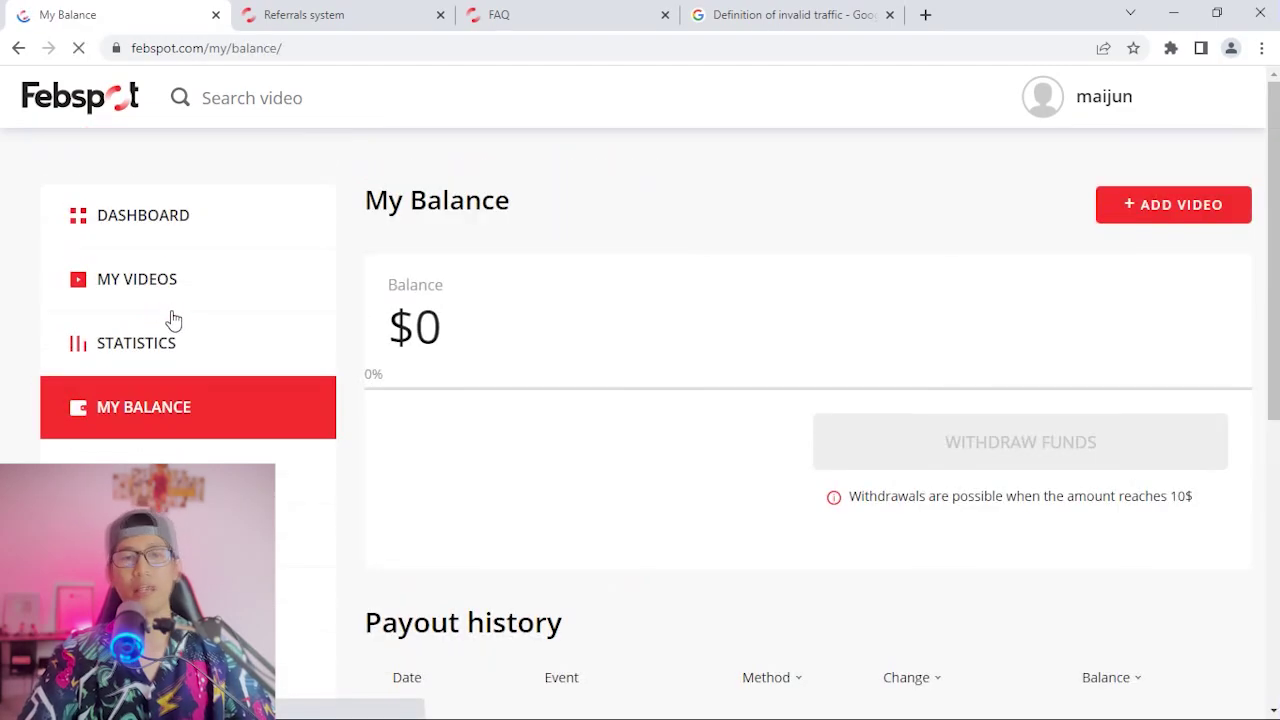
pyautogui.scroll(-1, 1085, 409)
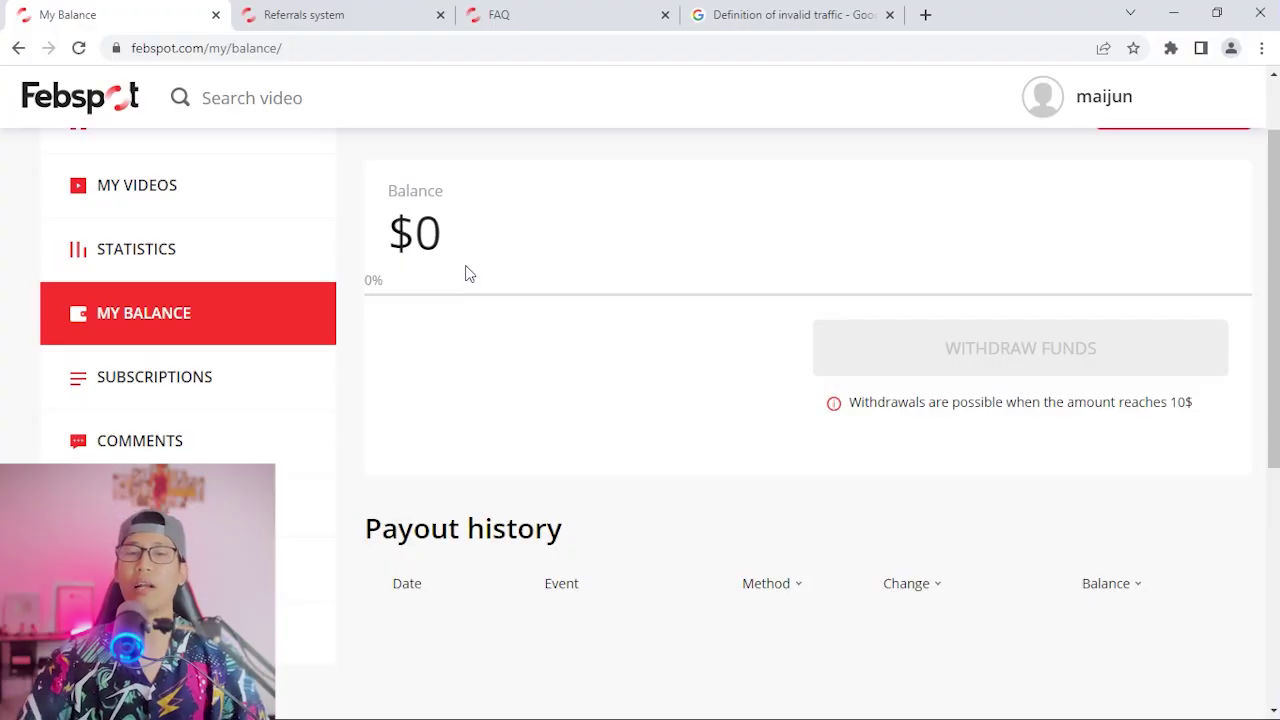
pyautogui.moveTo(1205, 405); pyautogui.dragTo(1145, 398)
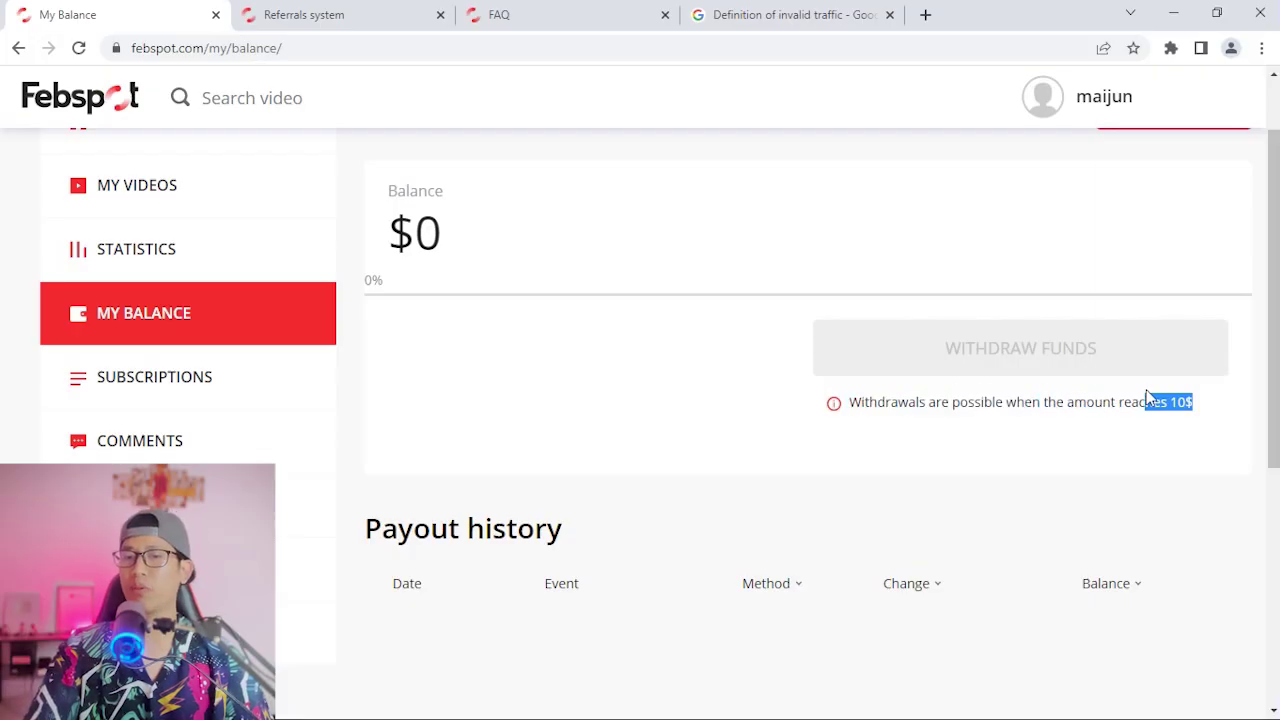
pyautogui.scroll(-3, 1157, 392)
pyautogui.scroll(4, 1158, 391)
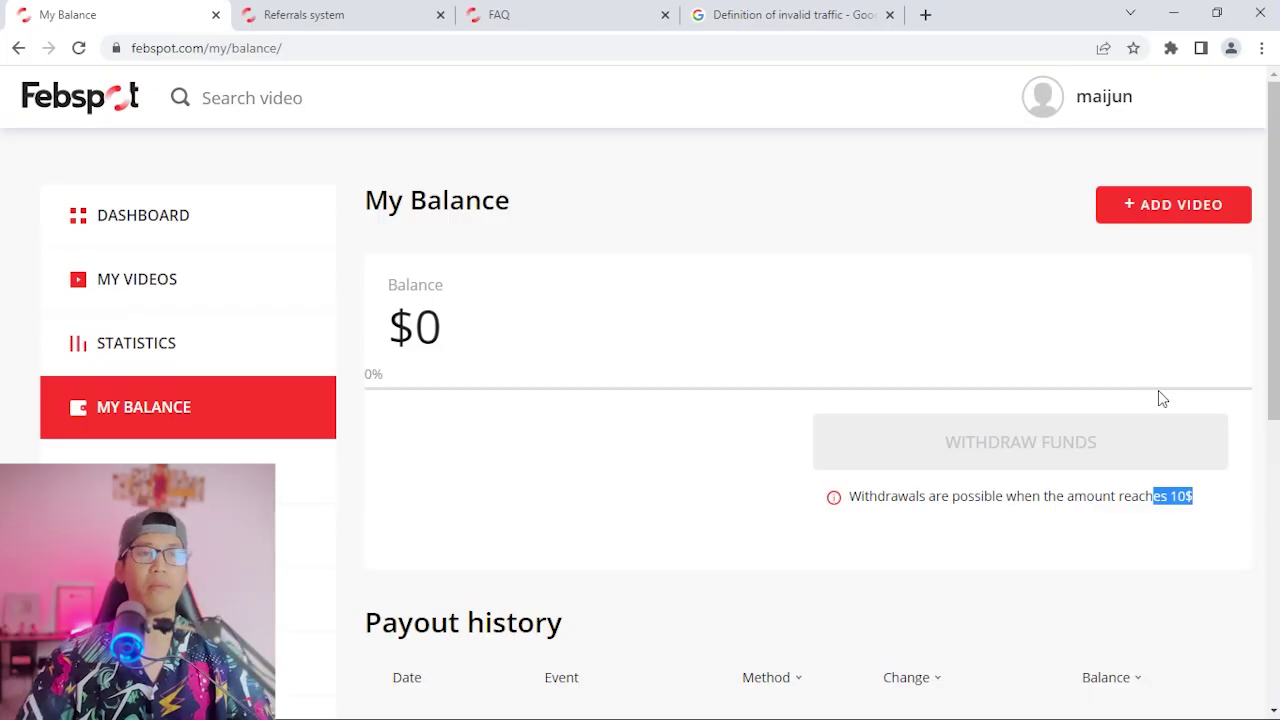
# Close the Referrals system tab and find the Payments, withdraw money section in the FAQ
pyautogui.click(470, 15)
pyautogui.click(440, 15)
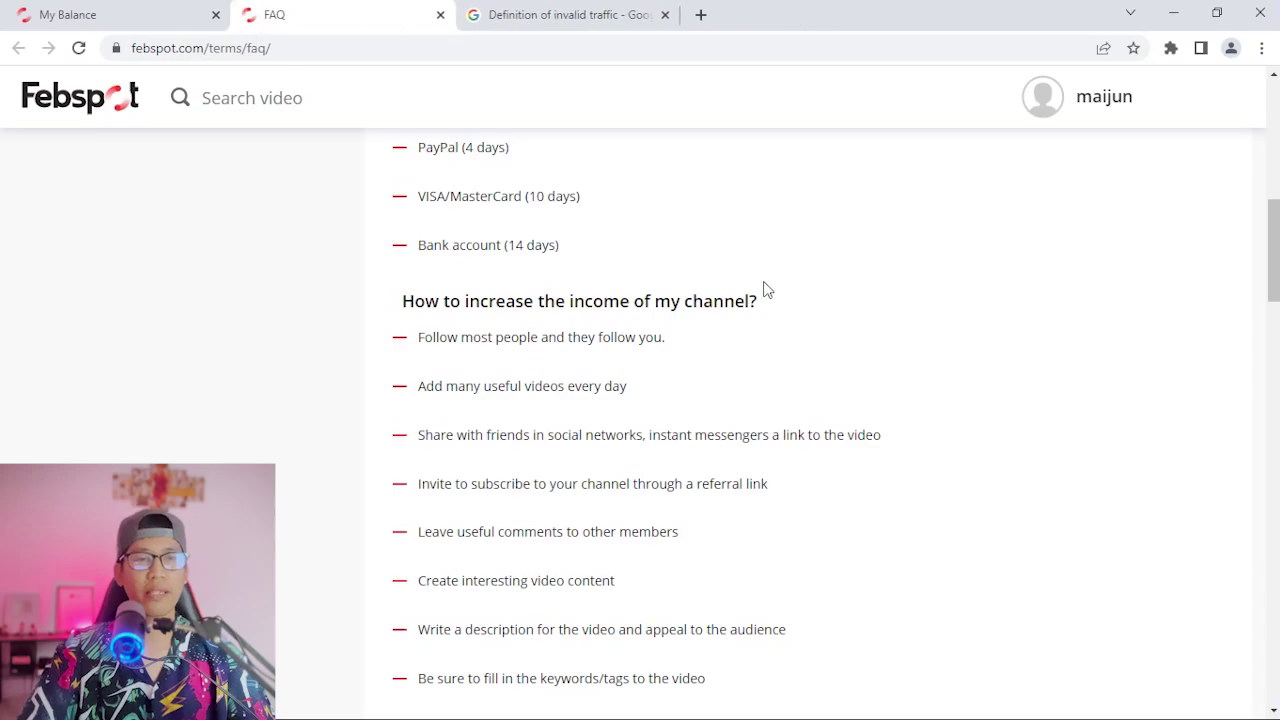
pyautogui.scroll(9, 849, 363)
pyautogui.scroll(-4, 849, 363)
pyautogui.scroll(-4, 849, 366)
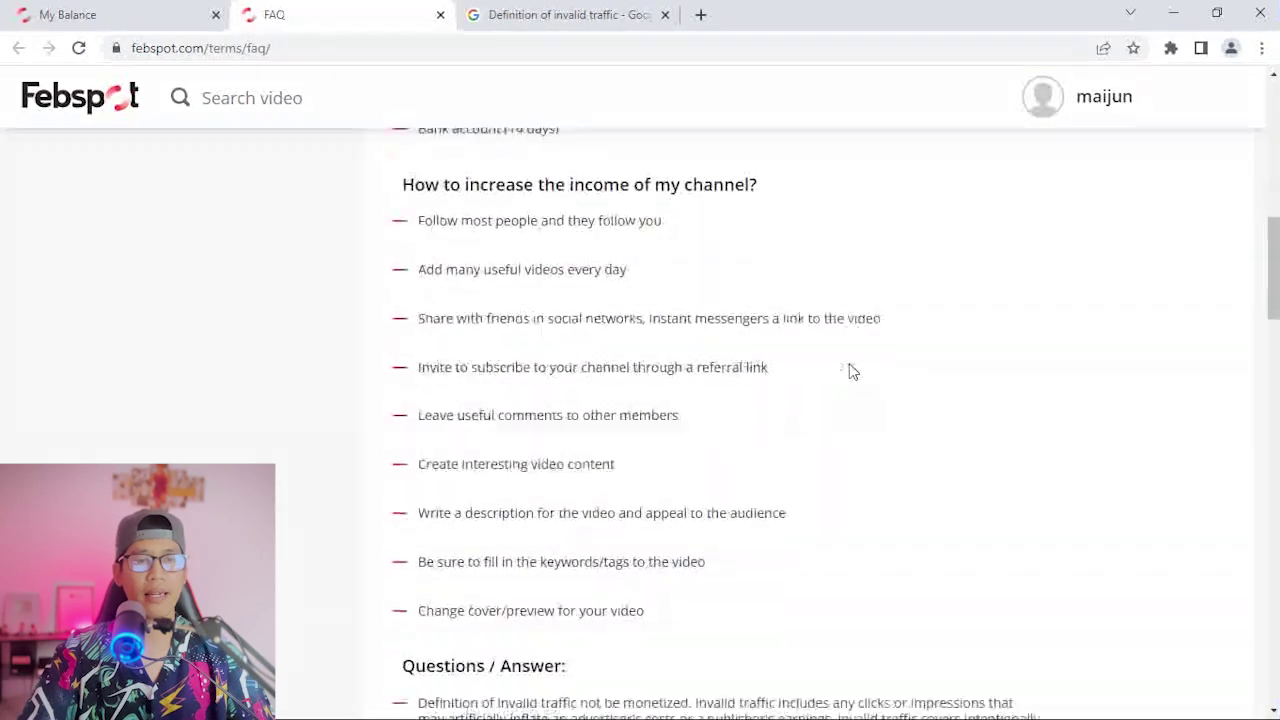
pyautogui.scroll(2, 800, 368)
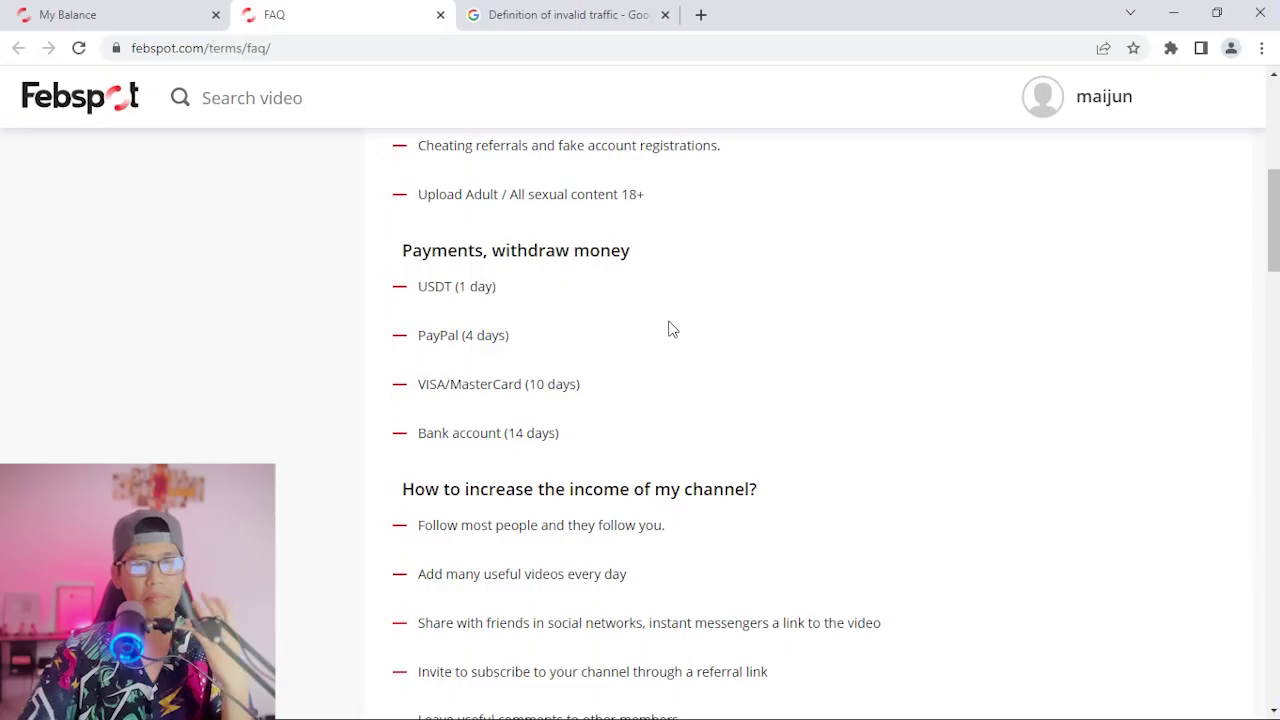
# Examine the USDT, PayPal, VISA/MasterCard and bank account withdrawal methods and their processing times
pyautogui.moveTo(418, 290); pyautogui.dragTo(450, 289)
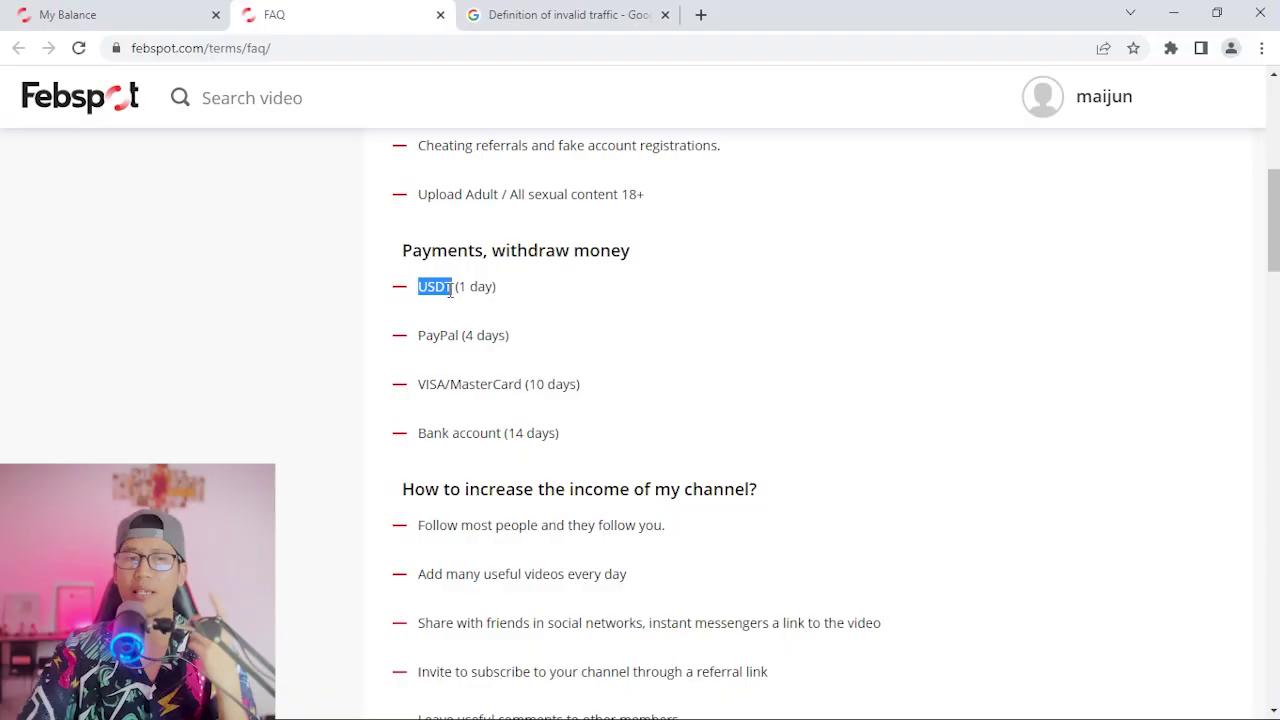
pyautogui.moveTo(418, 337); pyautogui.dragTo(457, 337)
pyautogui.moveTo(419, 386); pyautogui.dragTo(516, 381)
pyautogui.moveTo(419, 433); pyautogui.dragTo(516, 433)
pyautogui.click(650, 430)
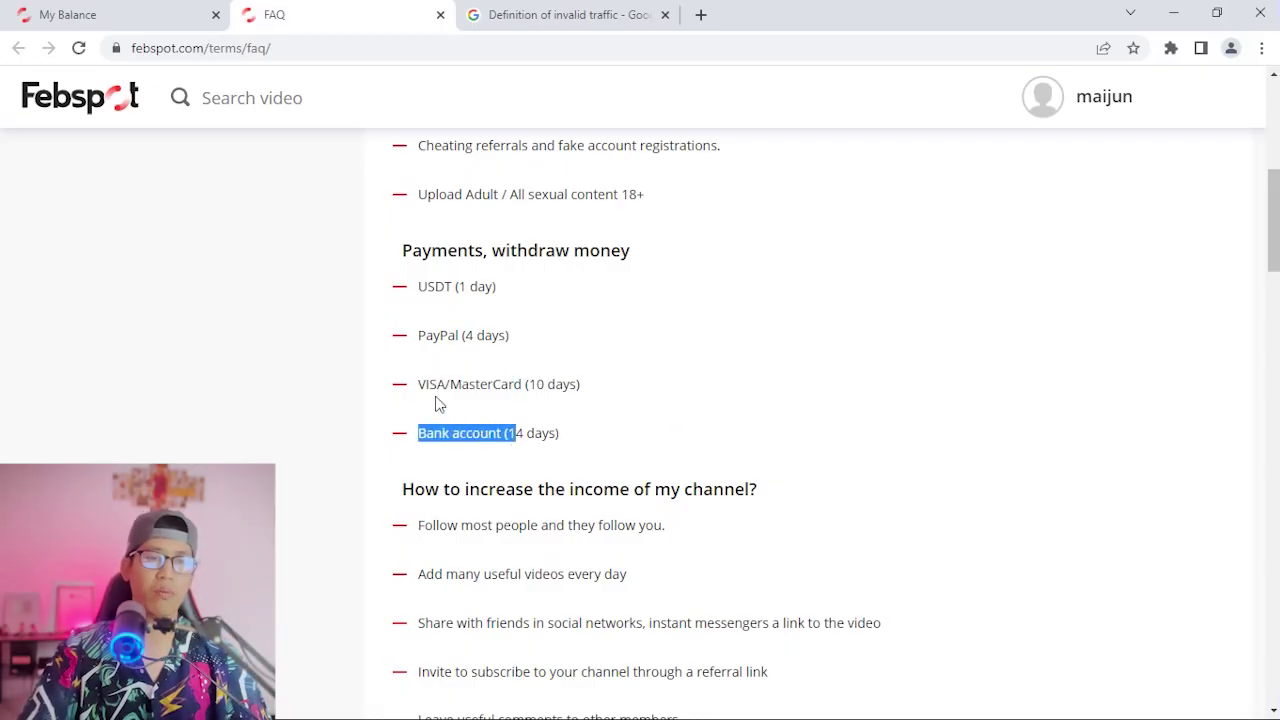
pyautogui.moveTo(421, 384); pyautogui.dragTo(518, 385)
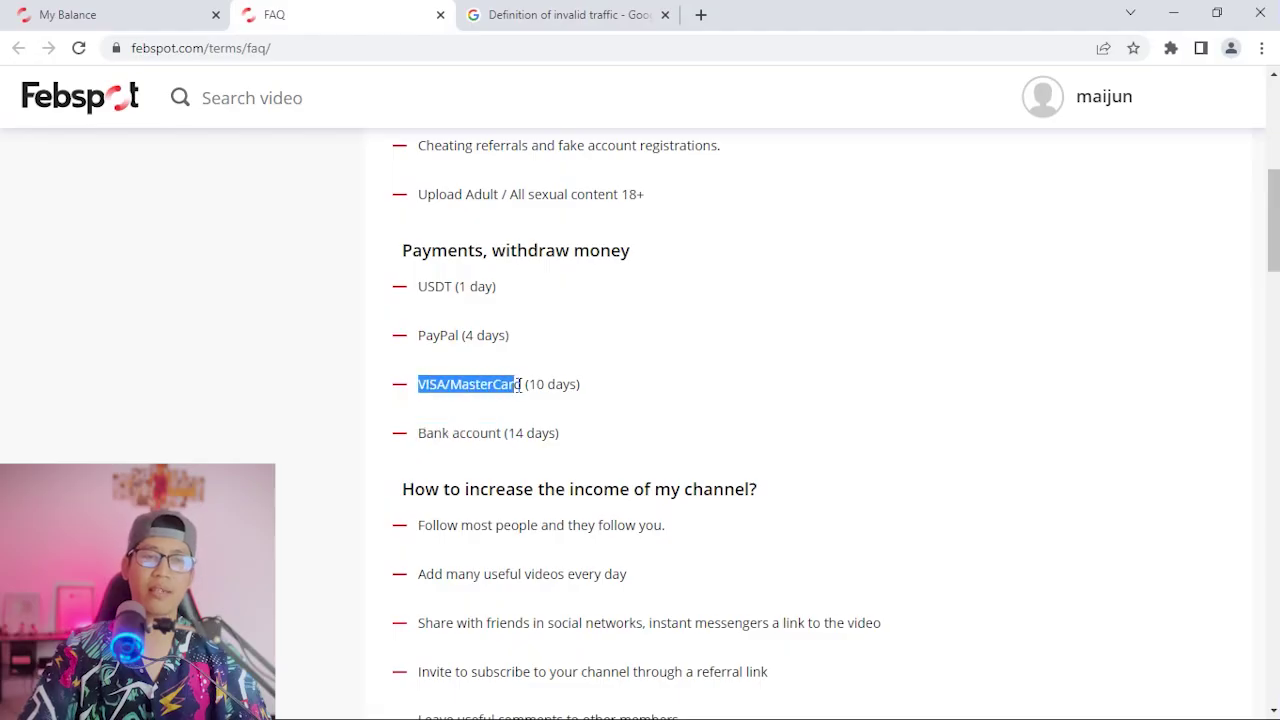
pyautogui.click(663, 396)
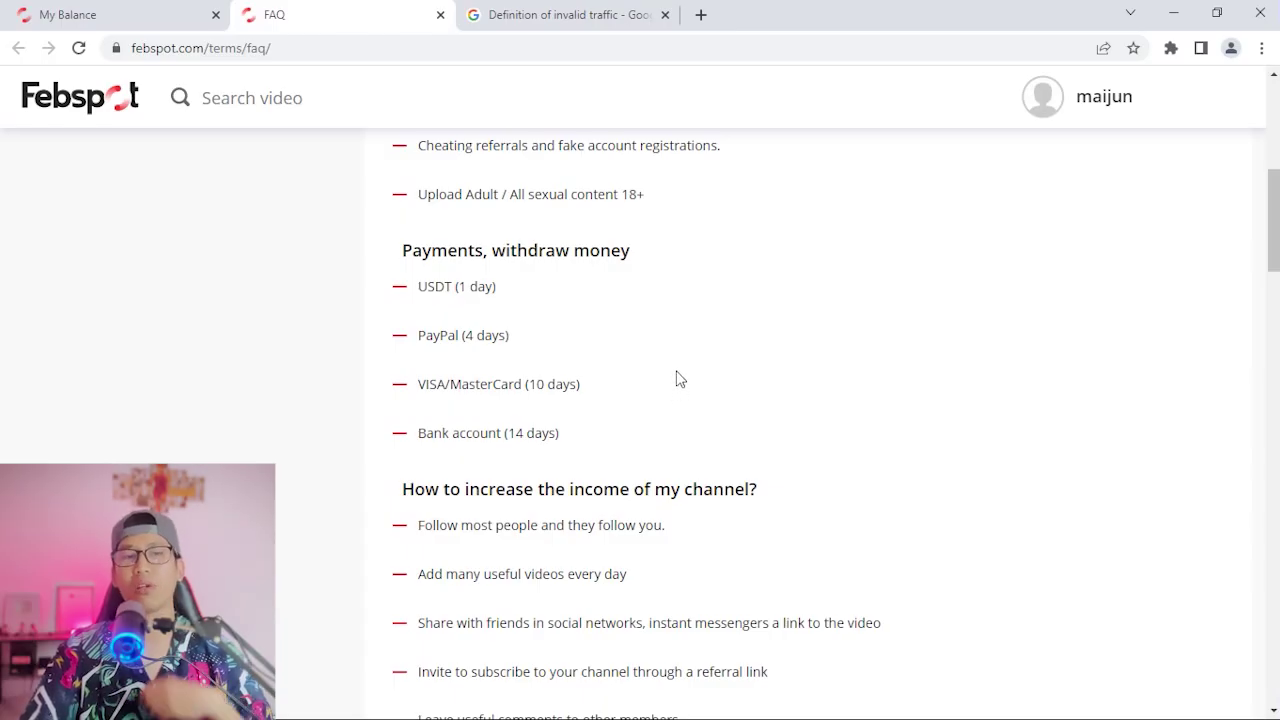
# Compare the USDT and PayPal withdrawal methods listed in the FAQ's payments section
pyautogui.moveTo(420, 281); pyautogui.dragTo(452, 287)
pyautogui.moveTo(418, 335); pyautogui.dragTo(465, 335)
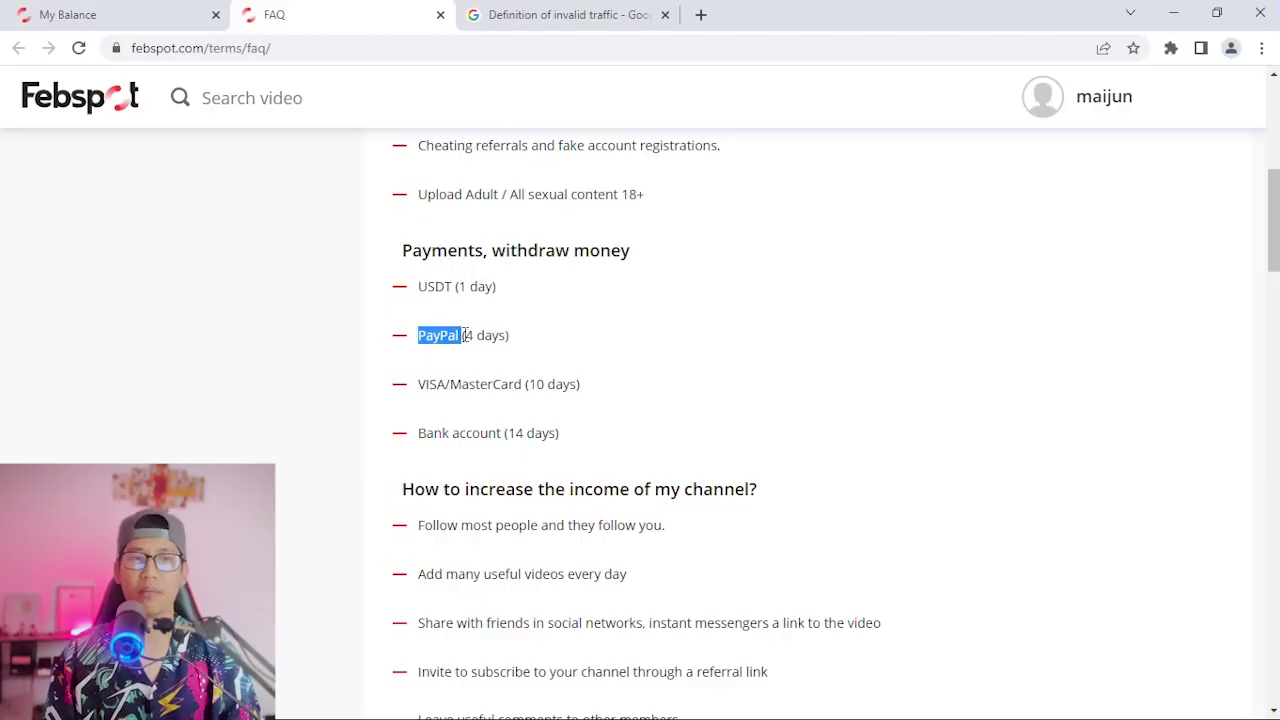
pyautogui.click(574, 320)
pyautogui.moveTo(418, 285); pyautogui.dragTo(447, 287)
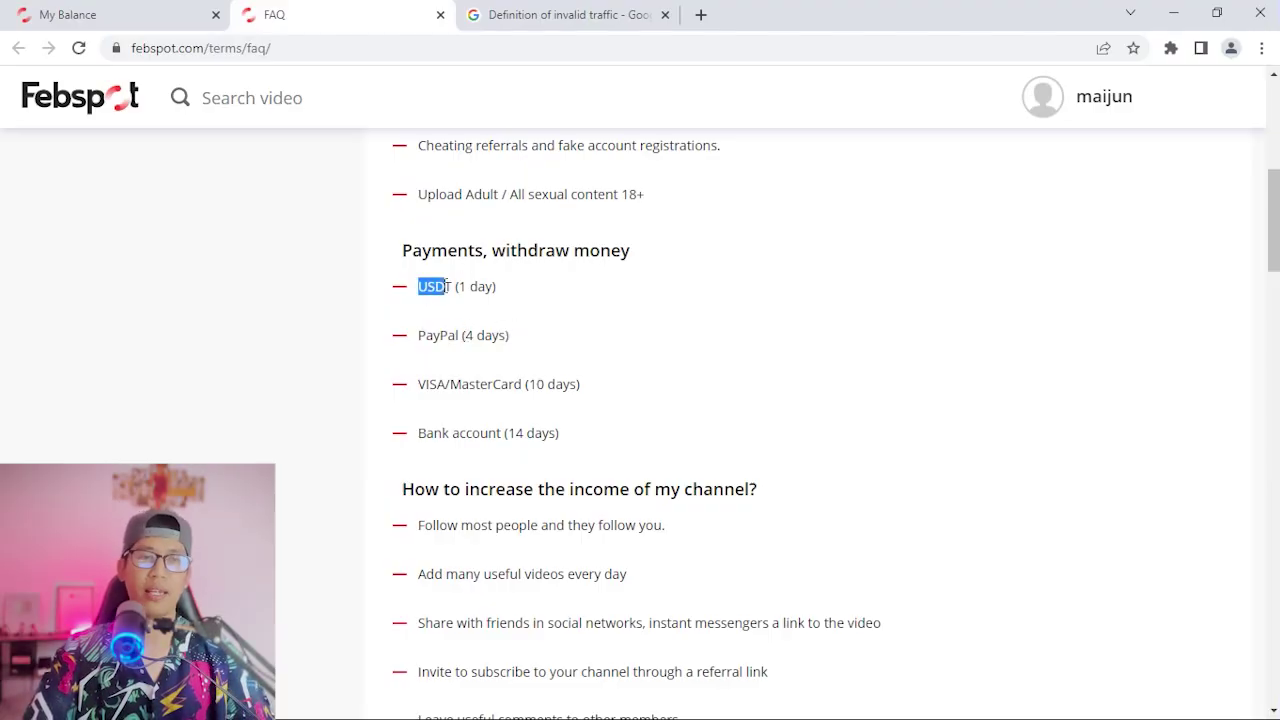
pyautogui.click(577, 328)
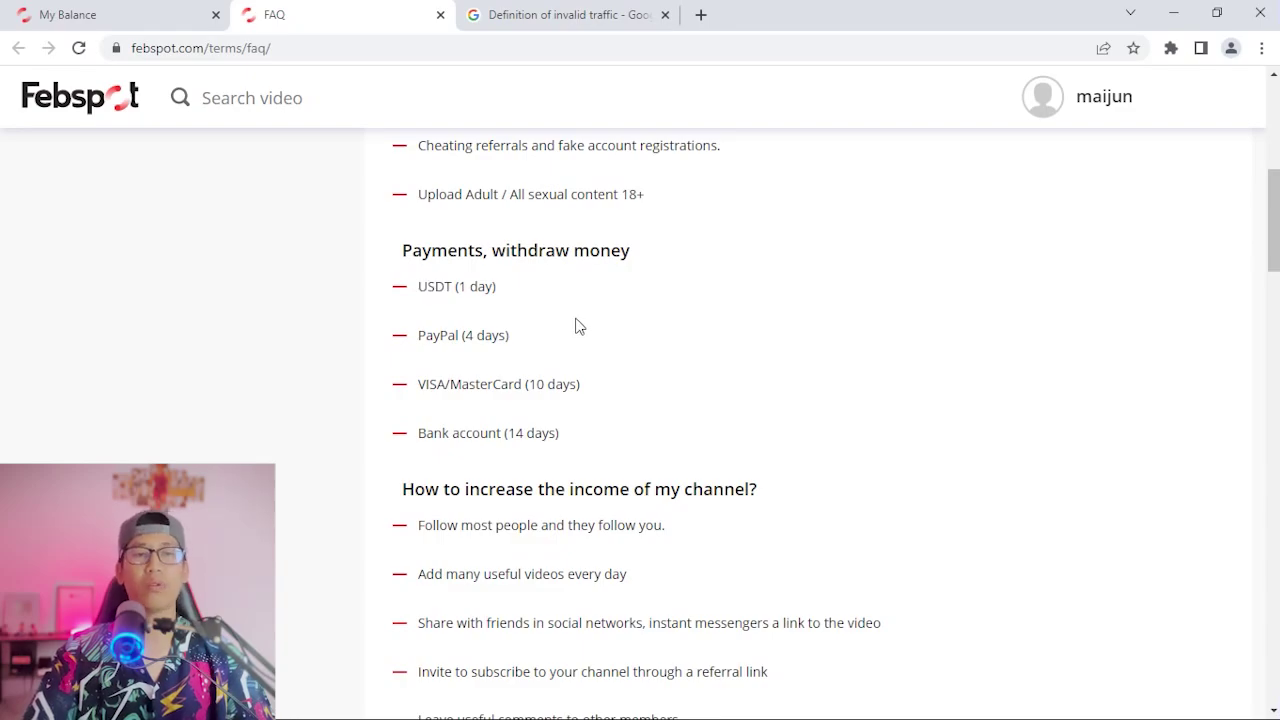
pyautogui.doubleClick(438, 335)
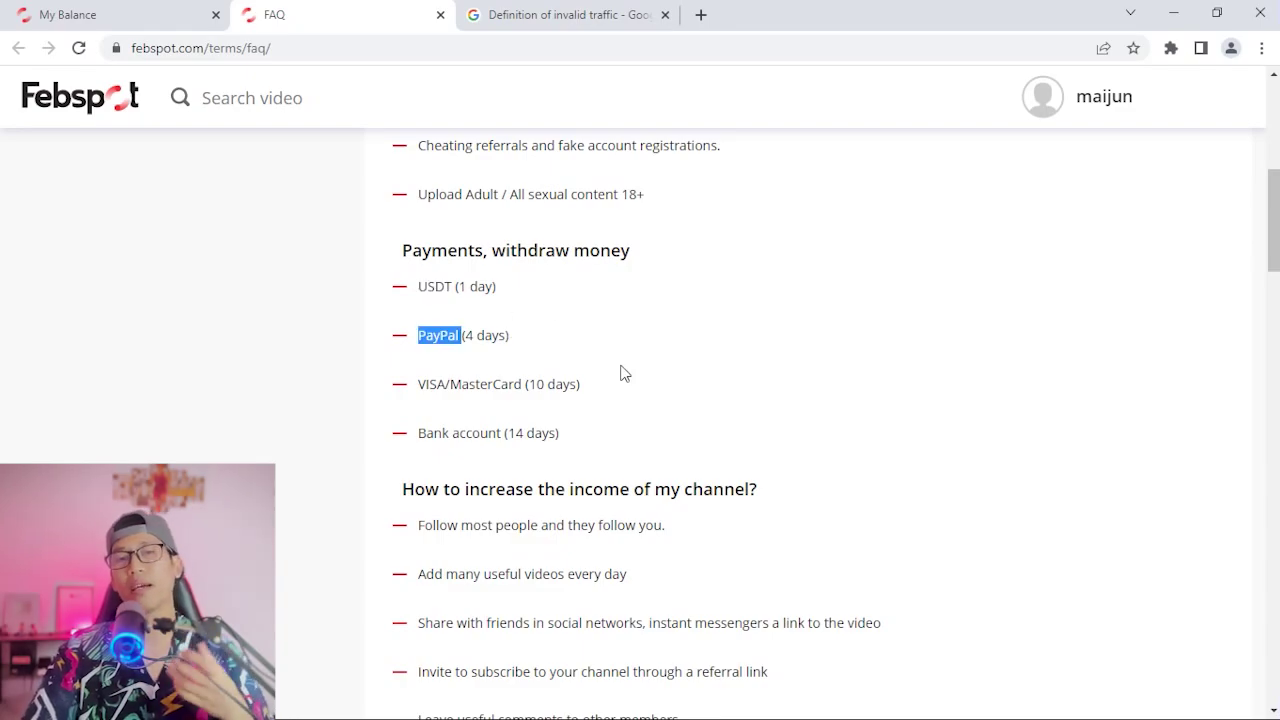
pyautogui.click(588, 346)
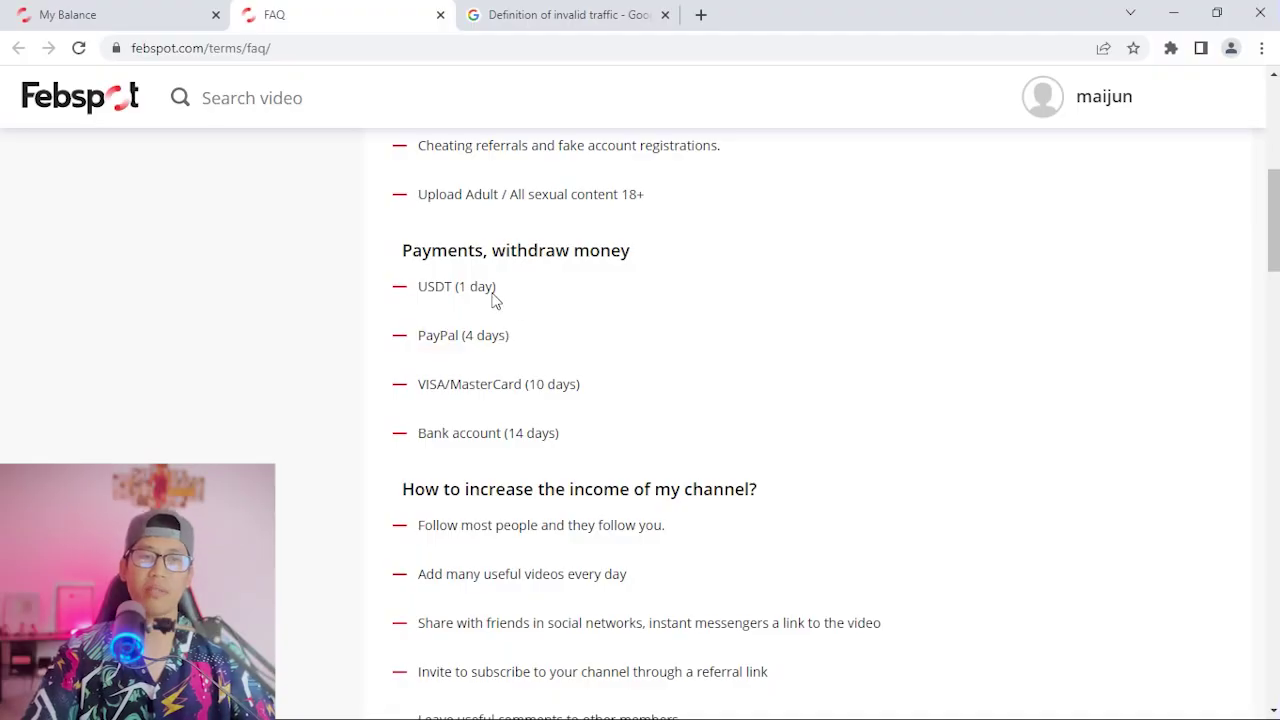
pyautogui.moveTo(420, 286); pyautogui.dragTo(446, 290)
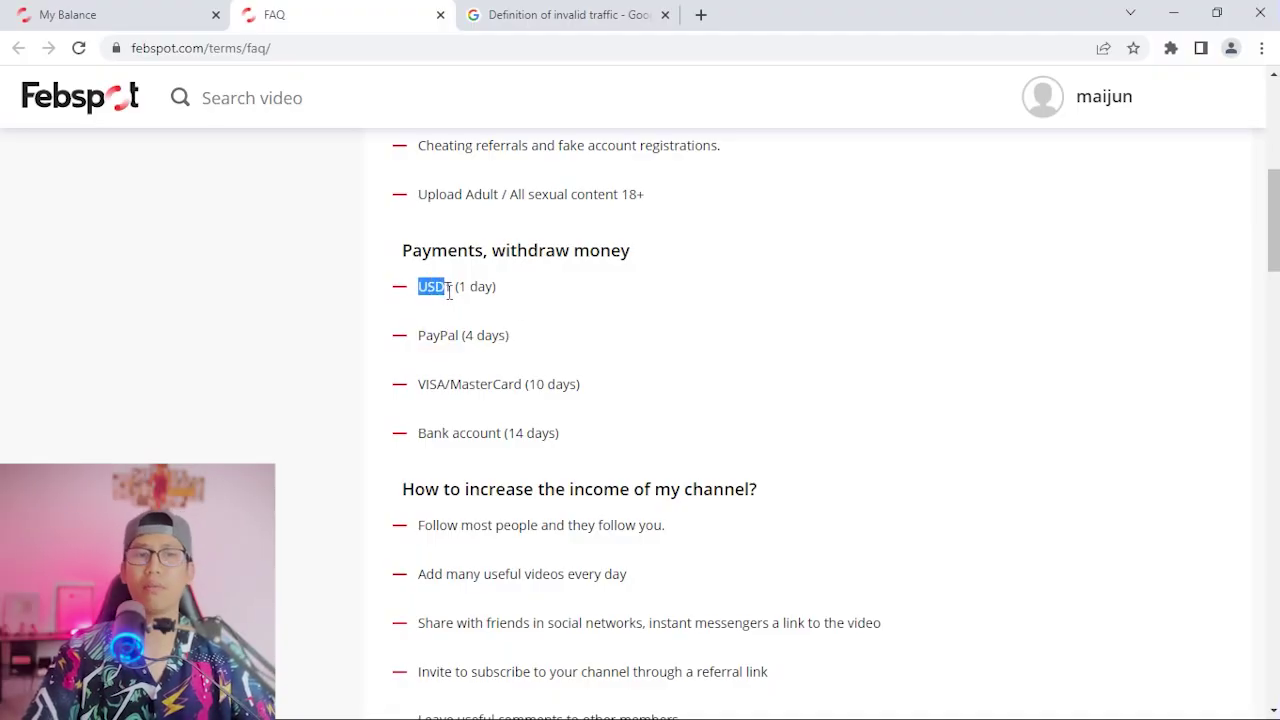
pyautogui.click(508, 295)
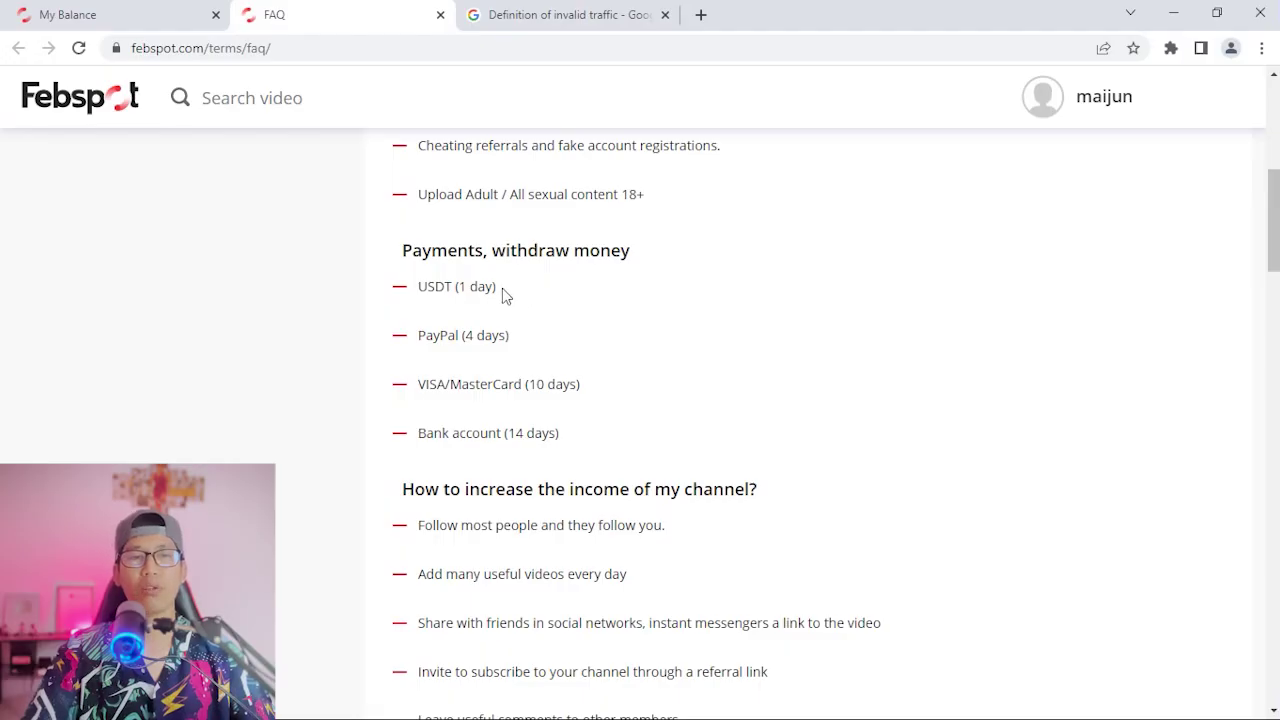
# Check the USDT and PayPal processing times, and return to the My Balance page to review the withdrawal condition
pyautogui.moveTo(515, 292); pyautogui.dragTo(457, 292)
pyautogui.click(418, 343)
pyautogui.moveTo(418, 343); pyautogui.dragTo(432, 338)
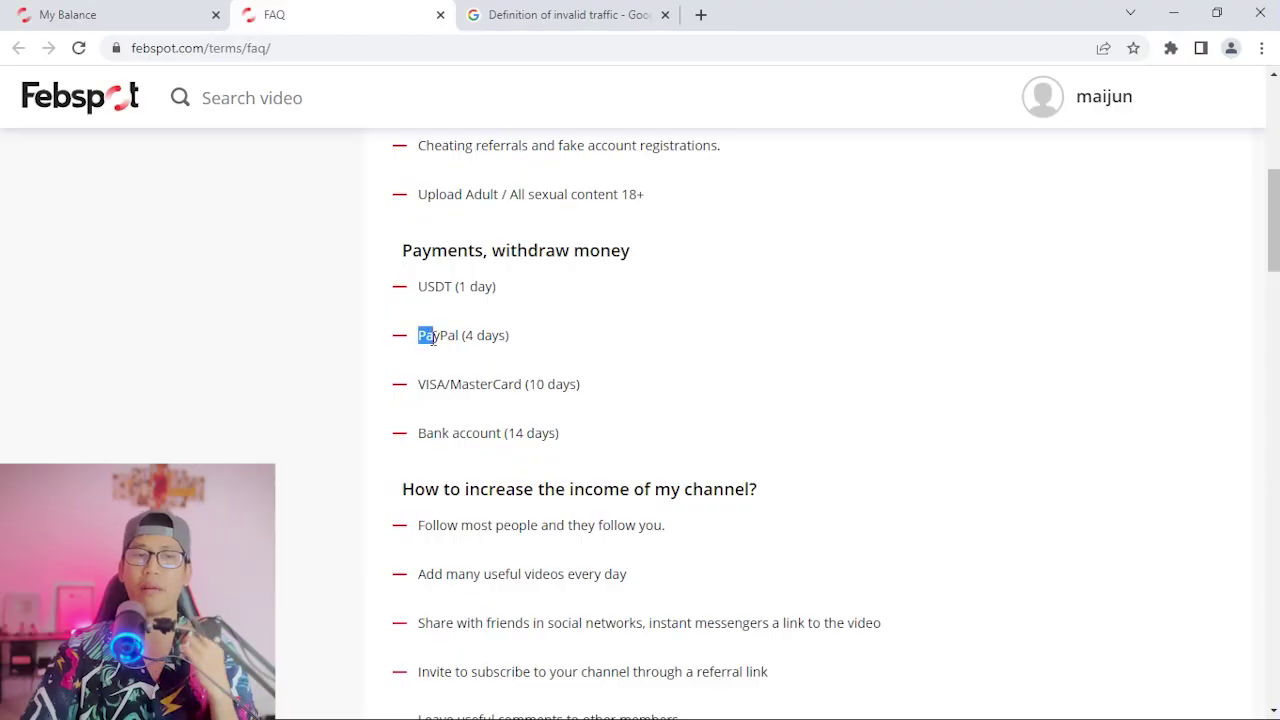
pyautogui.click(520, 342)
pyautogui.moveTo(519, 337); pyautogui.dragTo(462, 325)
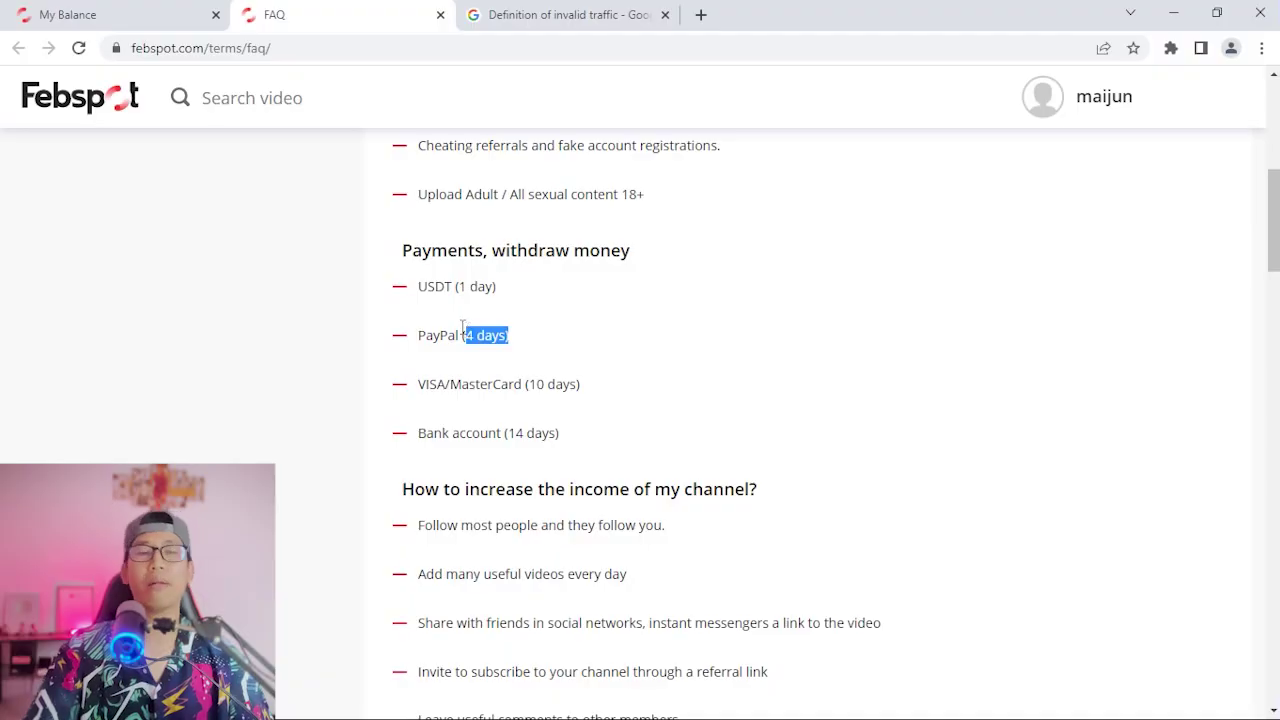
pyautogui.scroll(3, 675, 366)
pyautogui.click(68, 14)
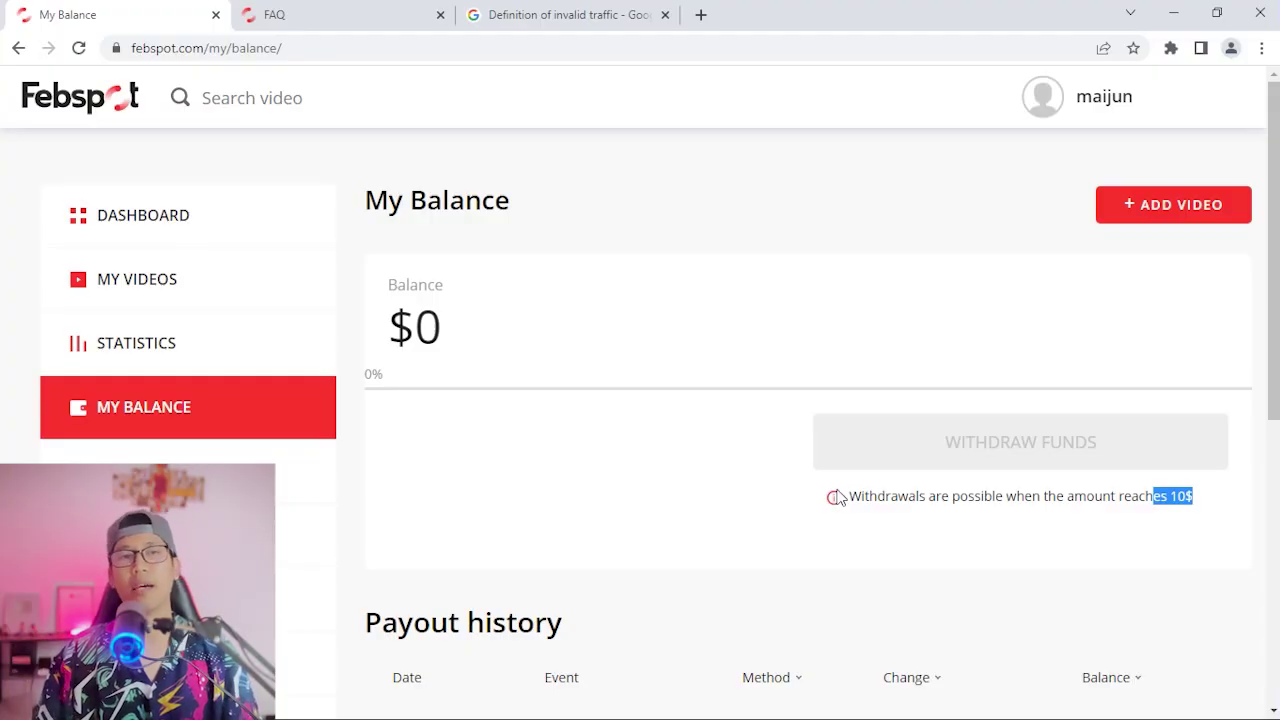
# Open scamadviser.com in a new browser tab
pyautogui.click(701, 14)
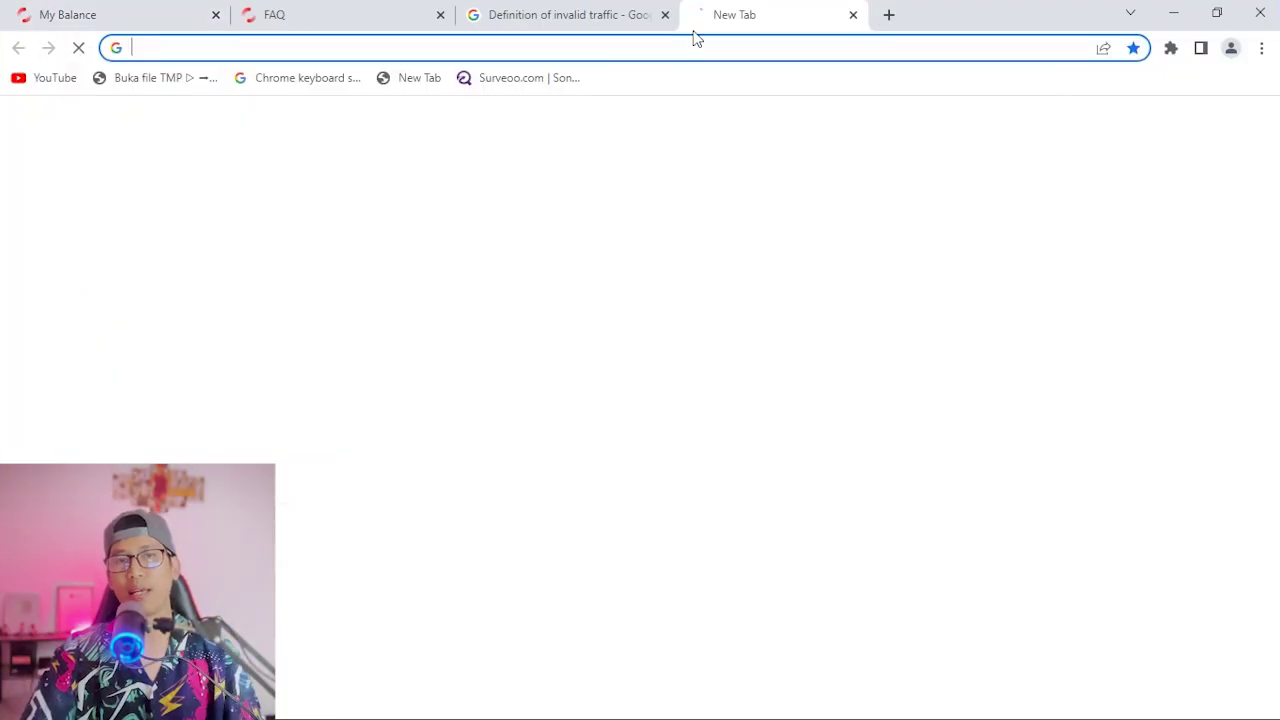
pyautogui.write('s')
pyautogui.press('Return')
# Look up febspot.com in ScamAdviser's website check
pyautogui.click(190, 212)
pyautogui.write('fe\\')
pyautogui.press('BackSpace')
pyautogui.press('BackSpace')
pyautogui.press('BackSpace')
pyautogui.write('feb')
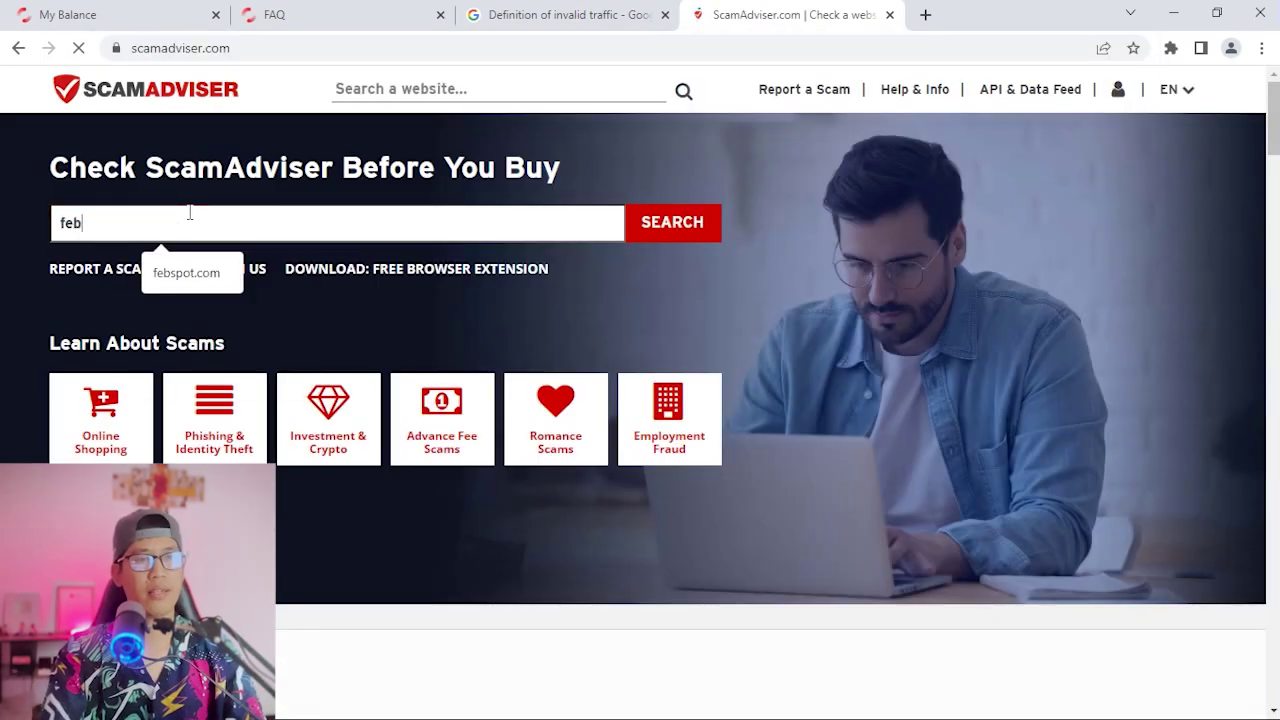
pyautogui.click(186, 272)
pyautogui.click(686, 234)
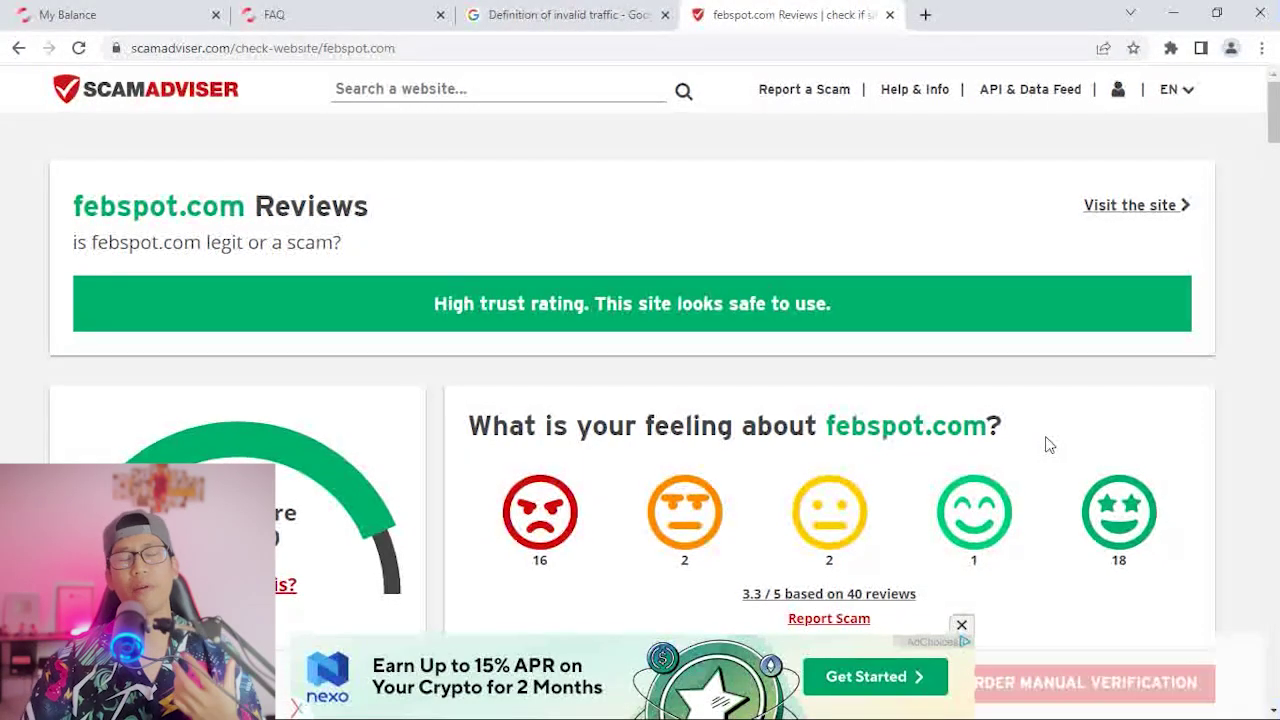
# Examine the Trustscore and user feeling ratings in the febspot.com report
pyautogui.scroll(-1, 268, 454)
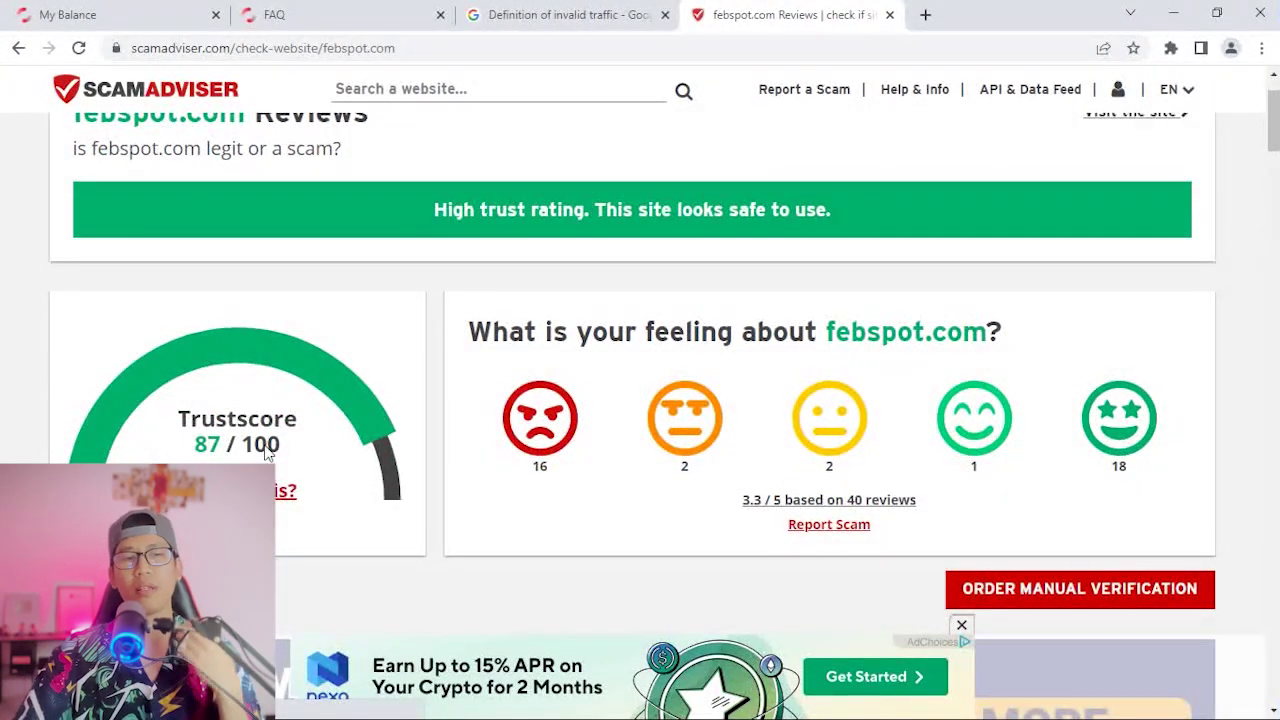
pyautogui.doubleClick(207, 444)
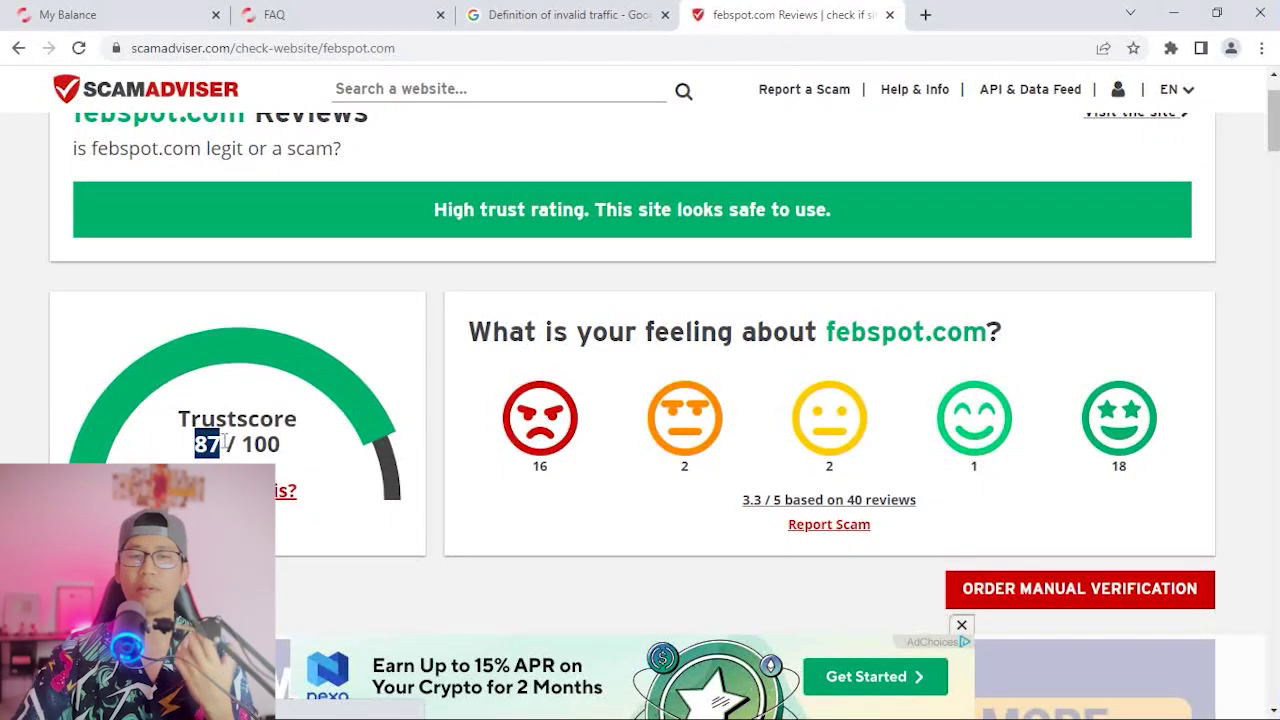
pyautogui.scroll(-1, 405, 408)
pyautogui.scroll(-1, 405, 408)
pyautogui.click(340, 381)
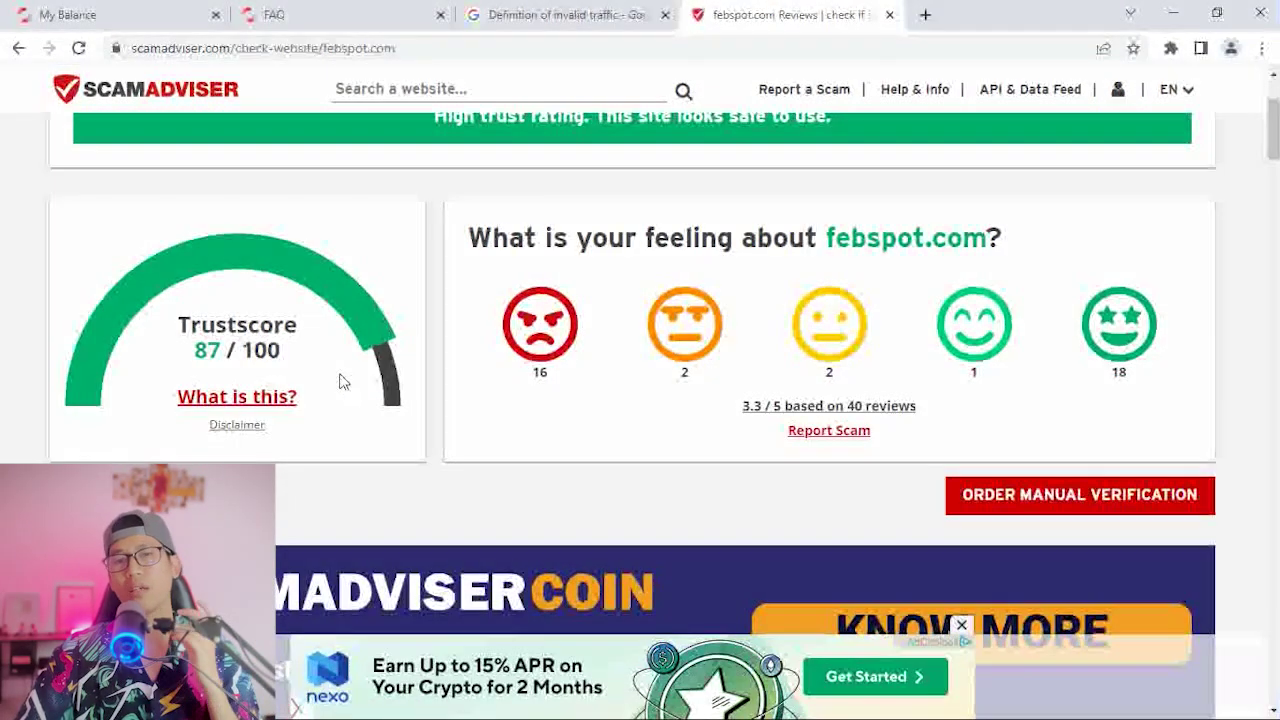
# Skim the community review and the positive and negative highlights of febspot.com
pyautogui.scroll(-2, 527, 303)
pyautogui.scroll(-7, 527, 303)
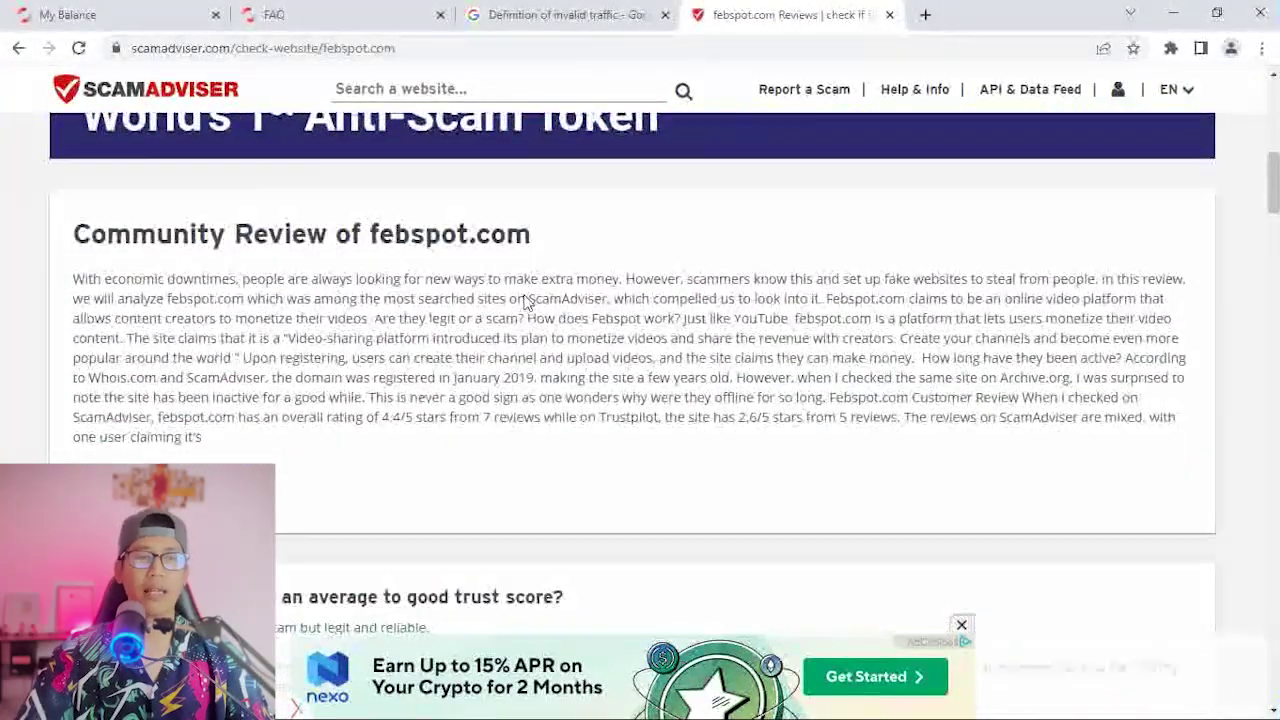
pyautogui.scroll(3, 527, 303)
pyautogui.scroll(-15, 527, 303)
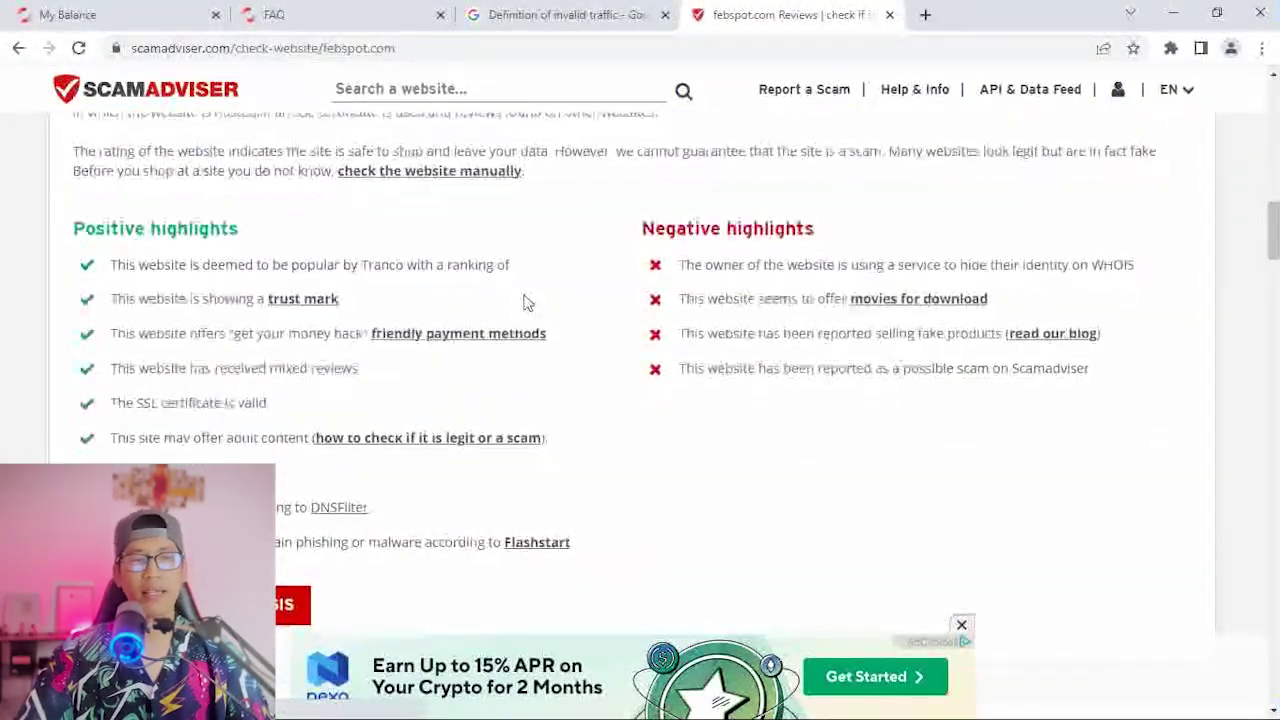
pyautogui.scroll(-10, 527, 303)
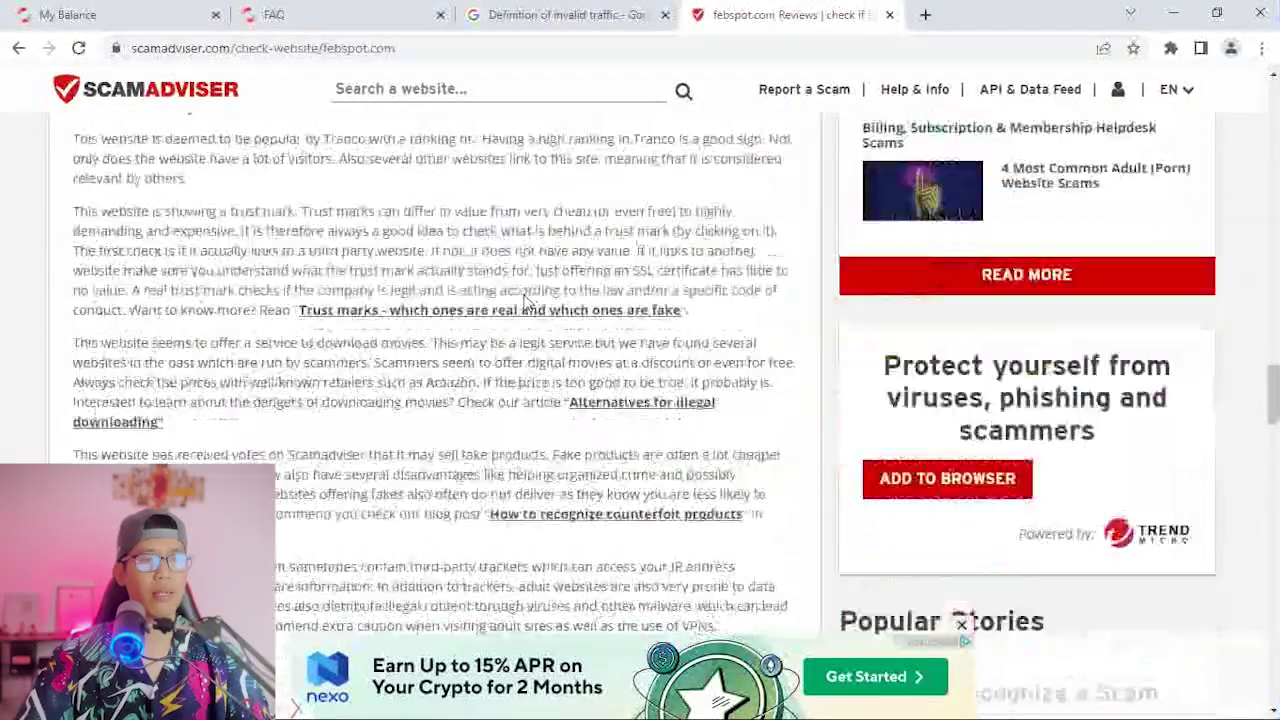
# Examine the domain age in the report's Key facts section, and return towards the start of the report
pyautogui.scroll(-1, 247, 263)
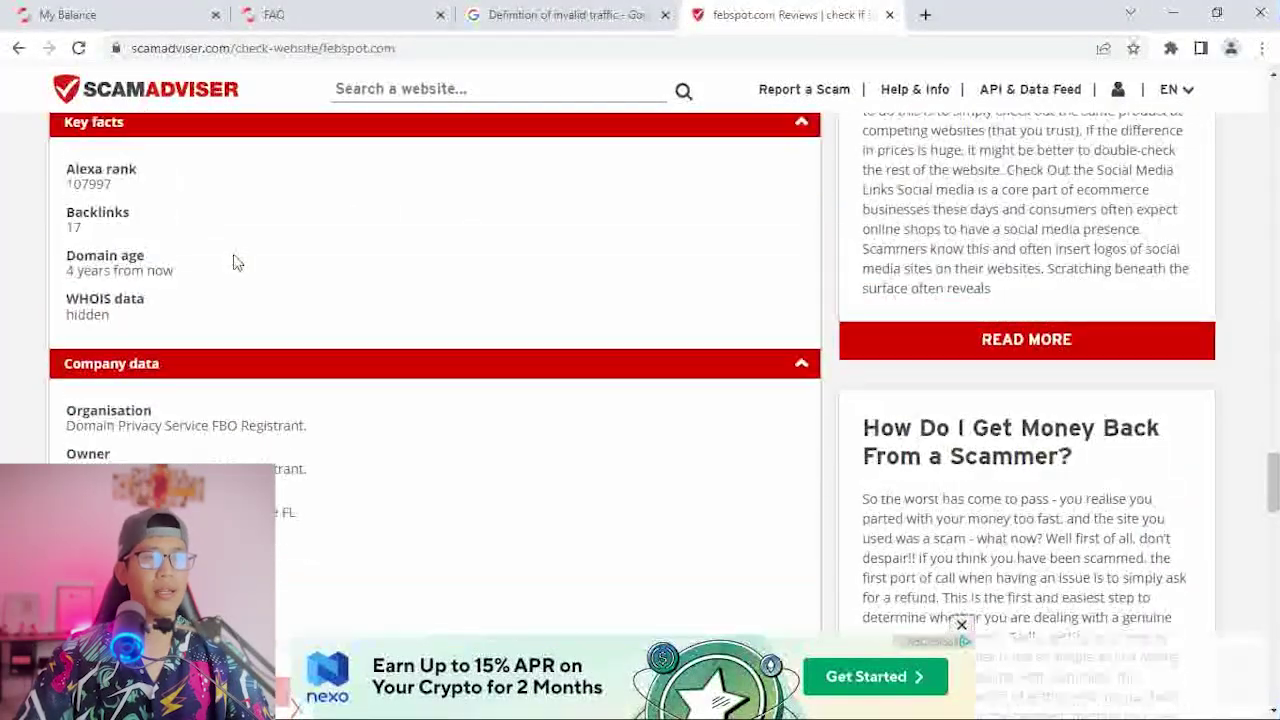
pyautogui.moveTo(176, 271); pyautogui.dragTo(70, 280)
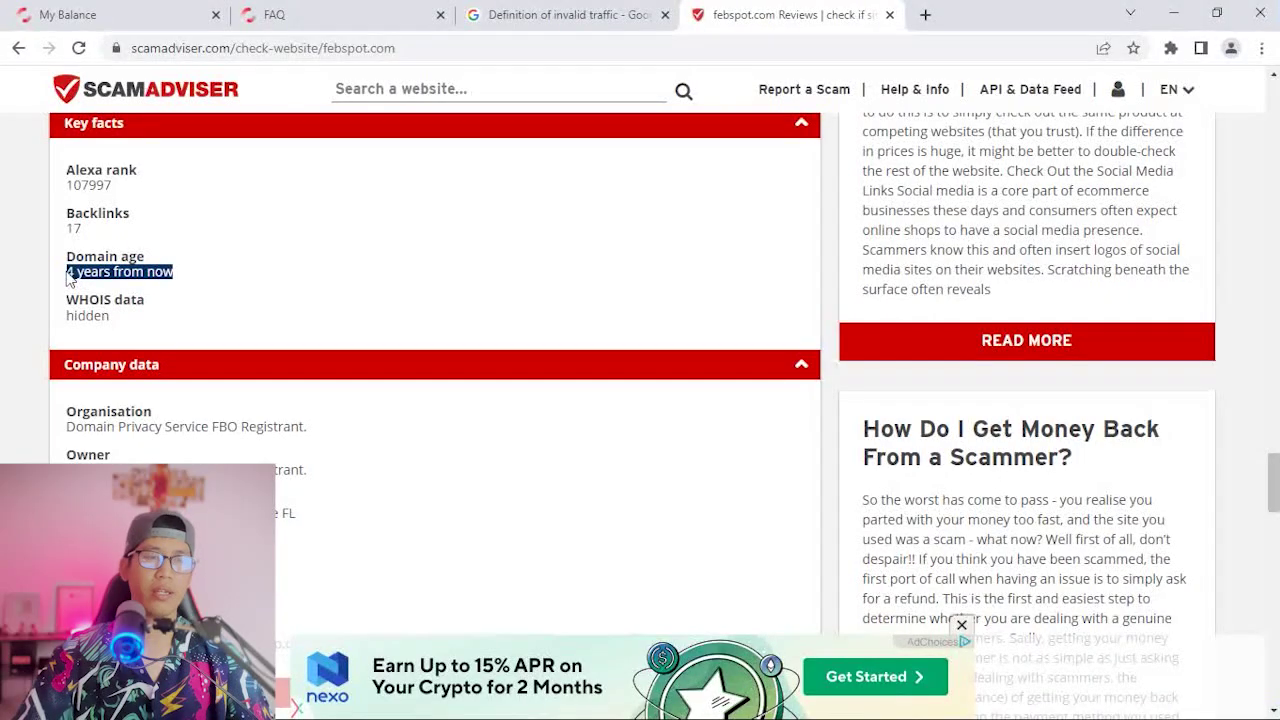
pyautogui.moveTo(206, 269); pyautogui.dragTo(71, 276)
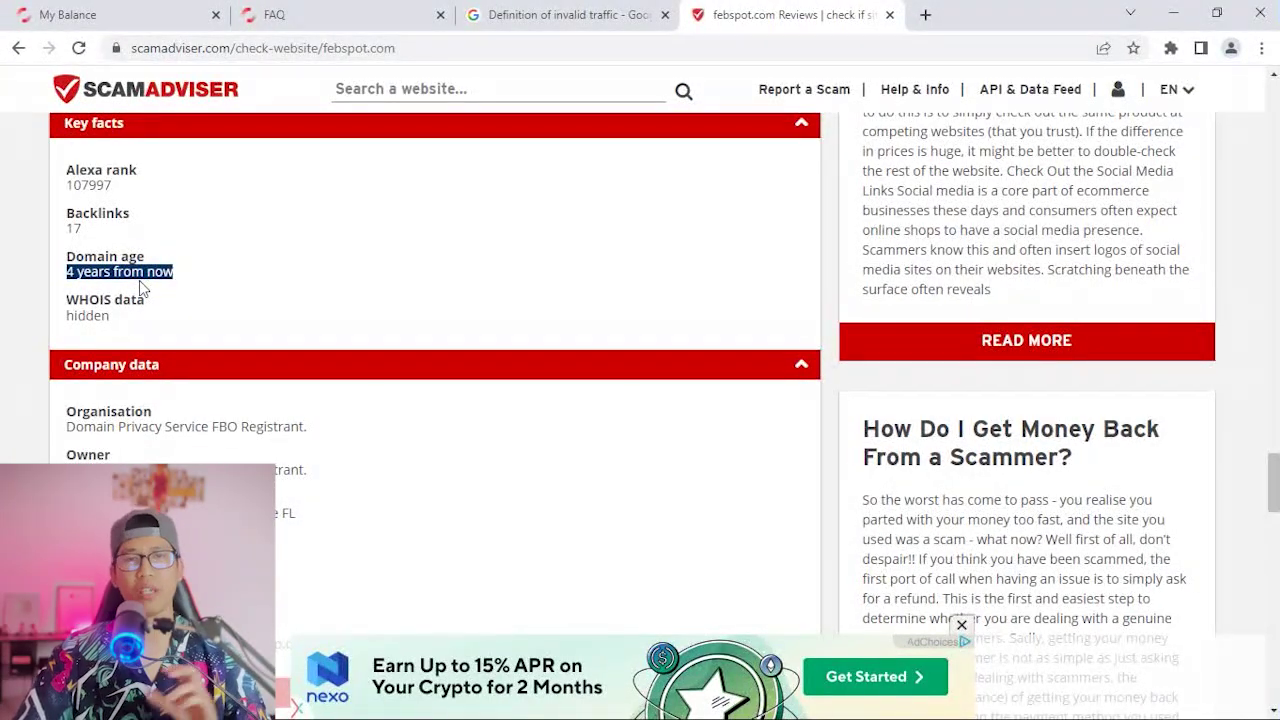
pyautogui.scroll(10, 470, 300)
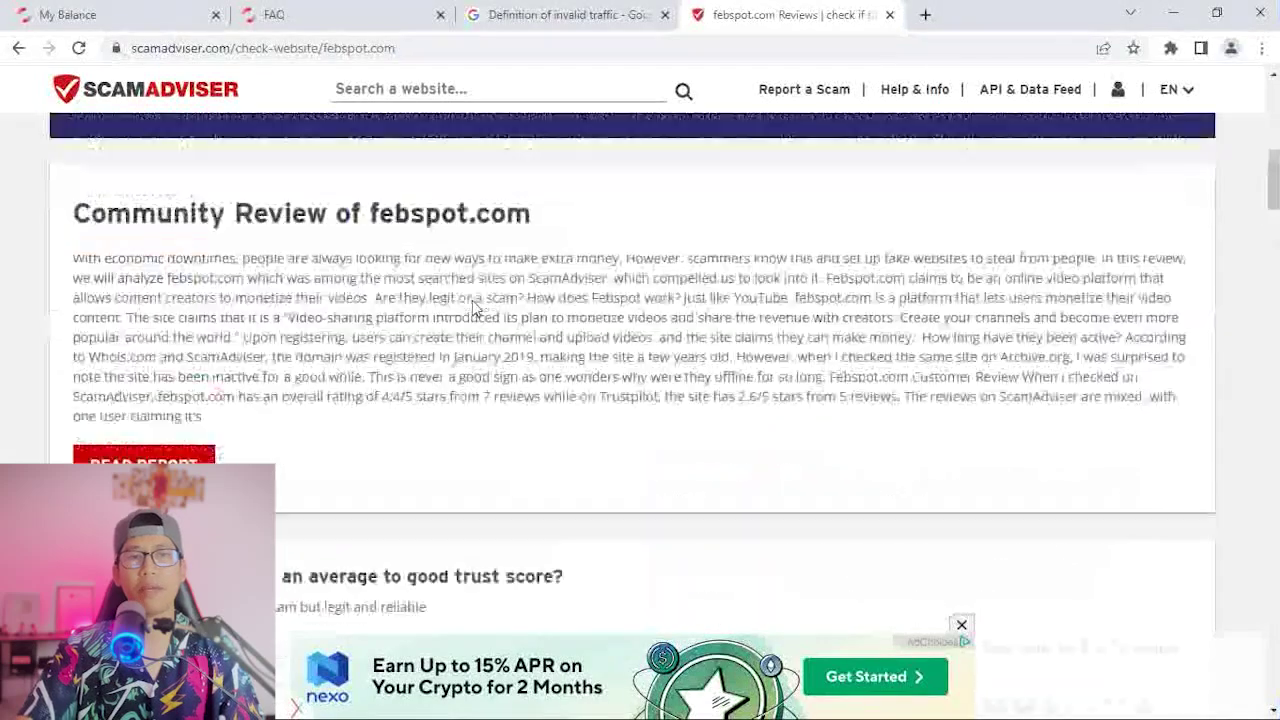
pyautogui.scroll(5, 472, 300)
# Open trustpilot.com in a new browser tab
pyautogui.click(925, 14)
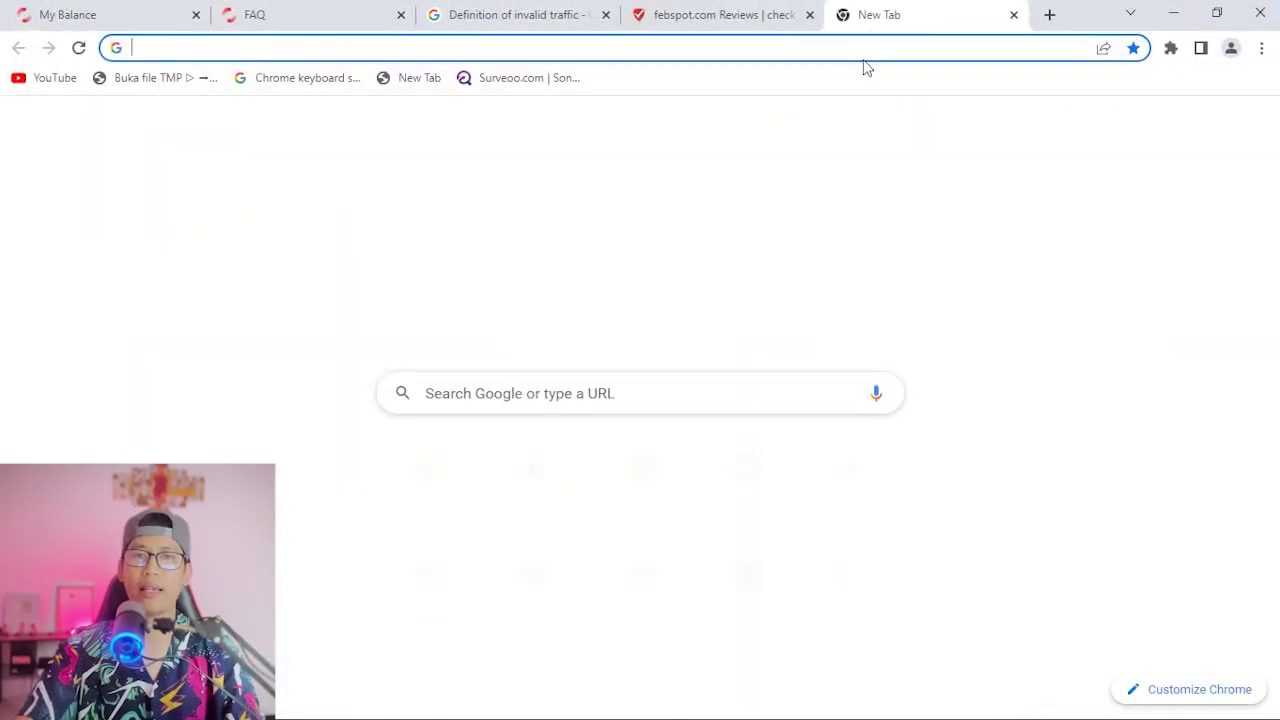
pyautogui.click(864, 53)
pyautogui.write('t')
pyautogui.press('Return')
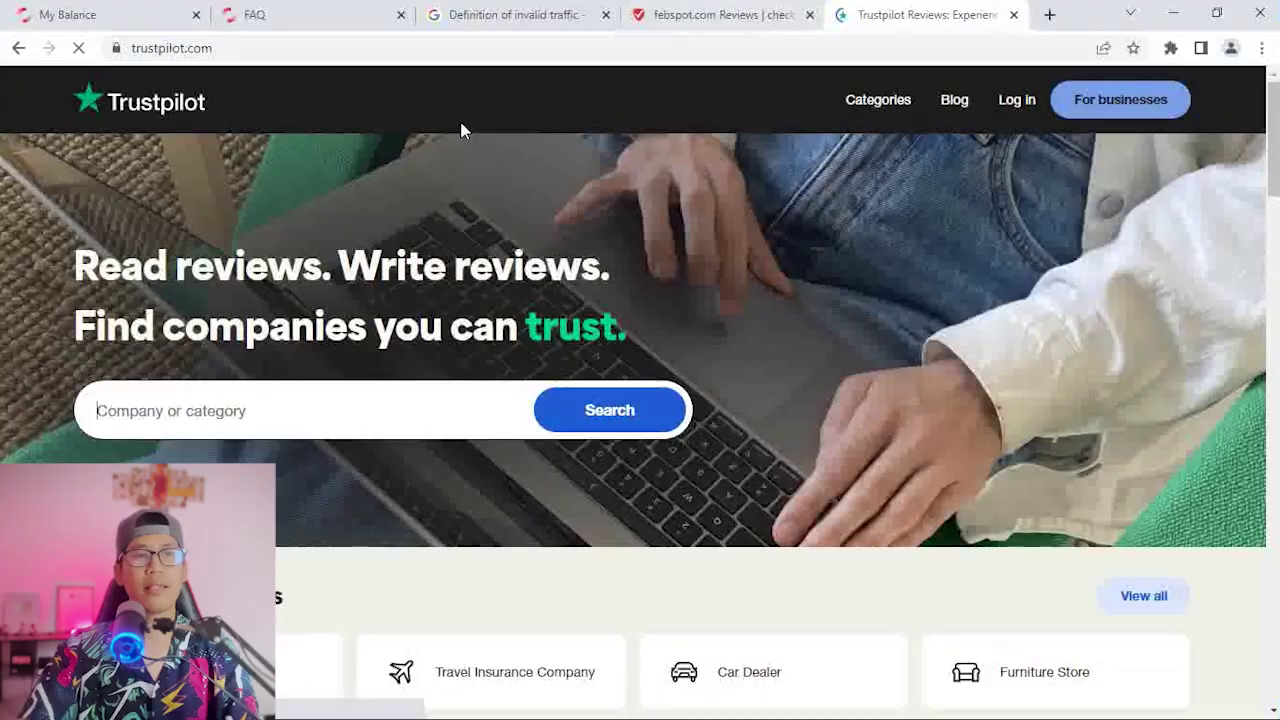
# Search Trustpilot for febspot.com and open its company review page
pyautogui.click(245, 417)
pyautogui.write('febs')
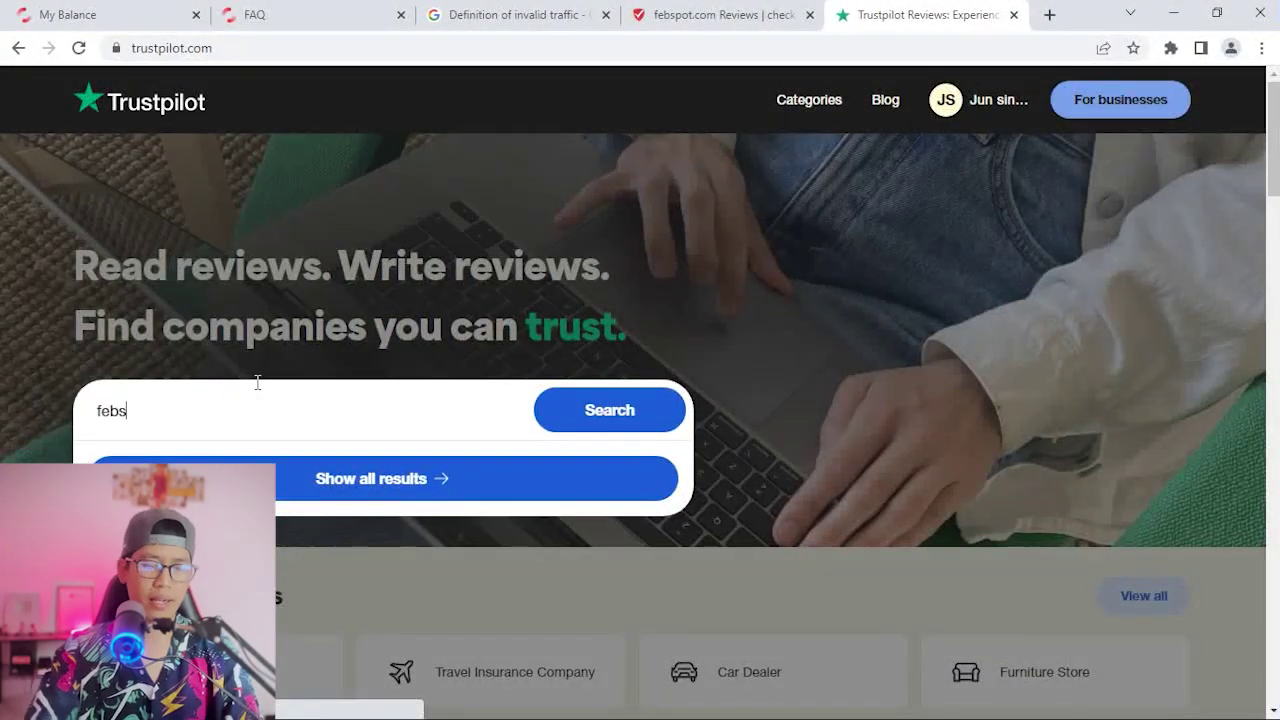
pyautogui.write('pot.com')
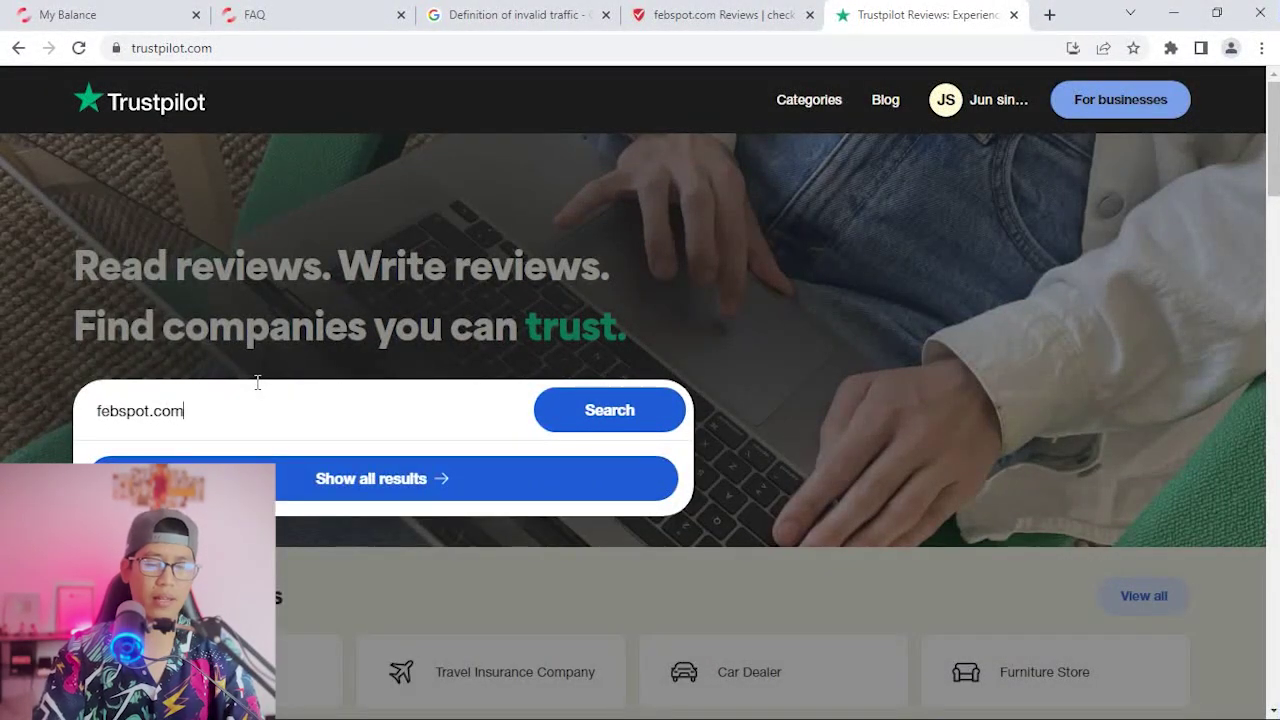
pyautogui.press('Return')
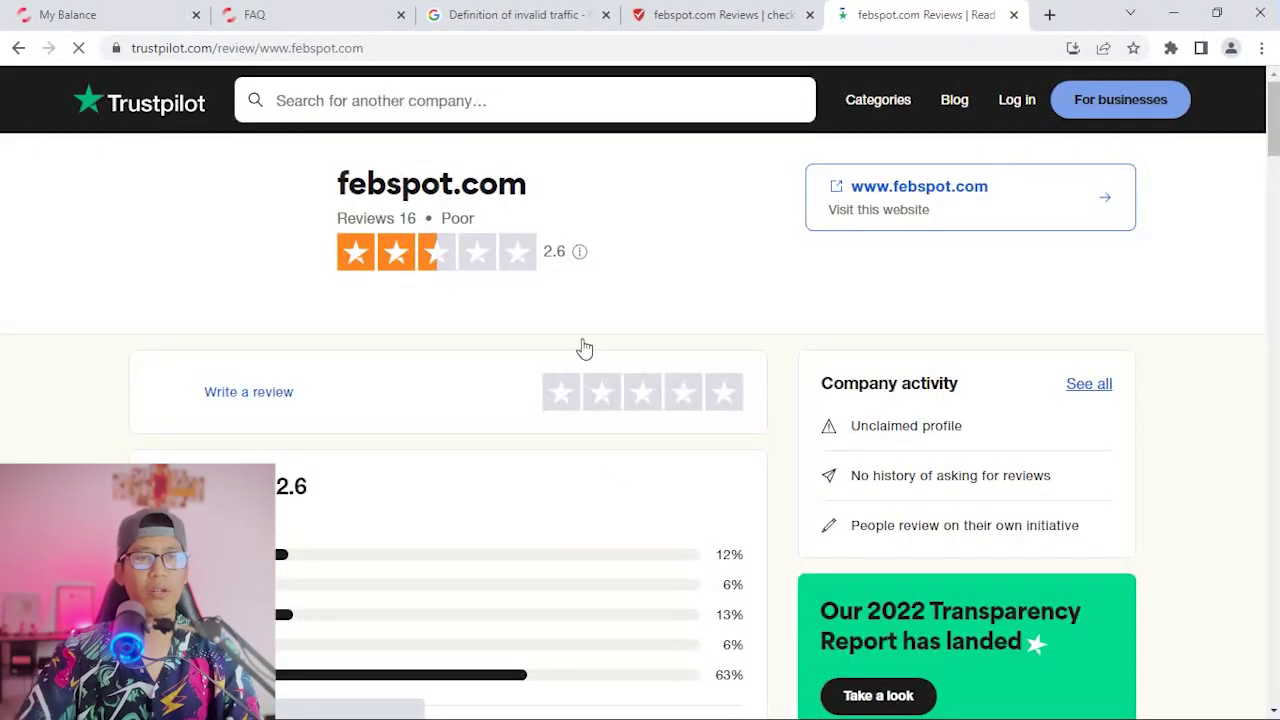
# Read through the individual user reviews of febspot.com, covering both positive and negative experiences
pyautogui.scroll(-3, 797, 340)
pyautogui.scroll(-3, 799, 340)
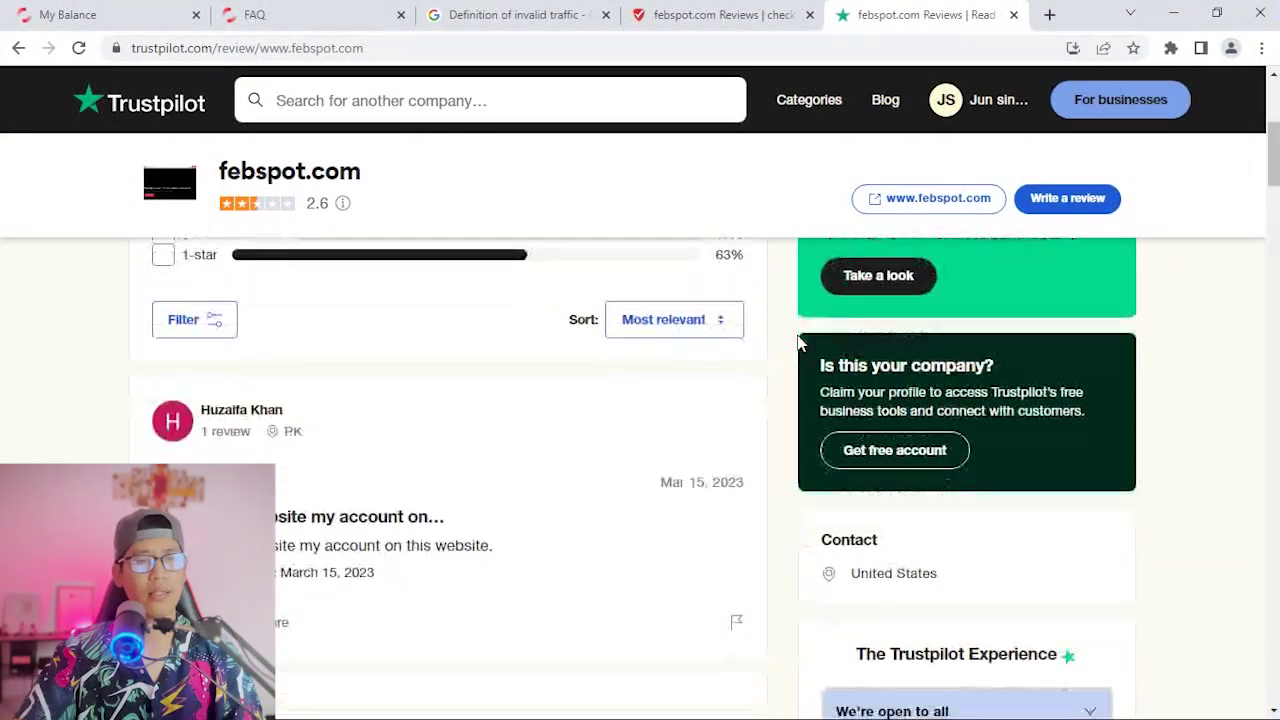
pyautogui.scroll(-3, 490, 356)
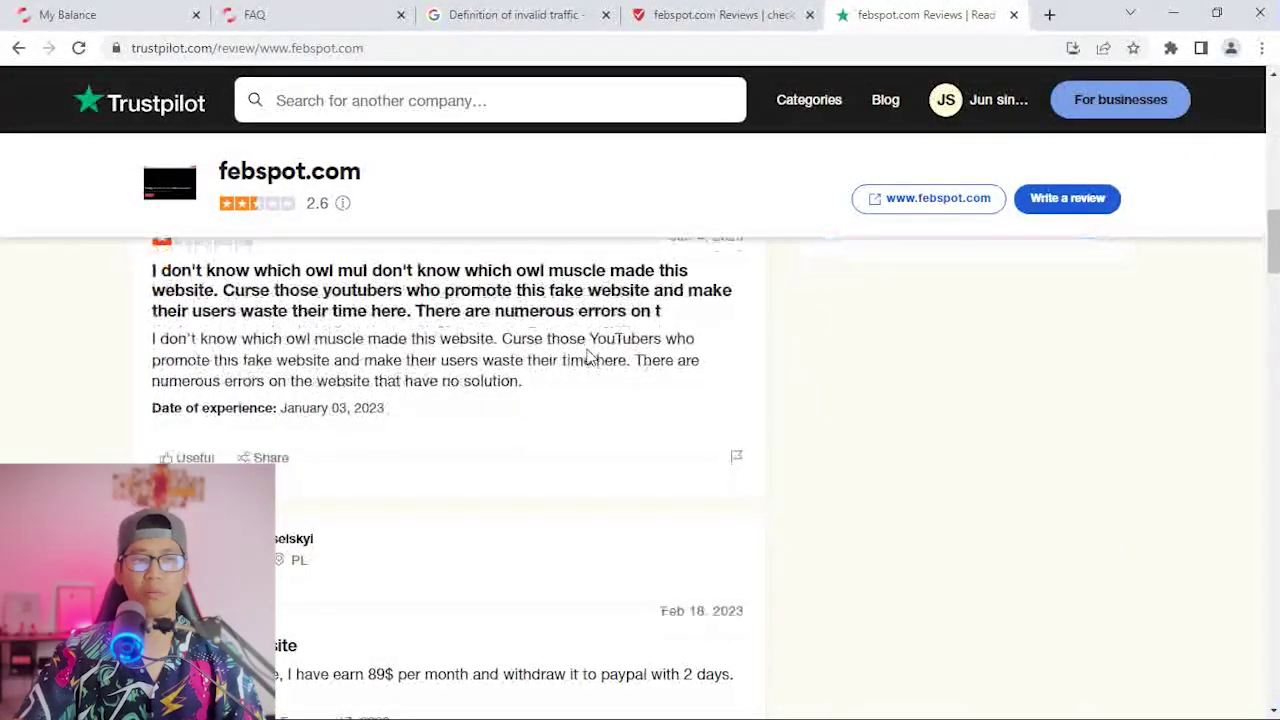
pyautogui.scroll(-4, 594, 354)
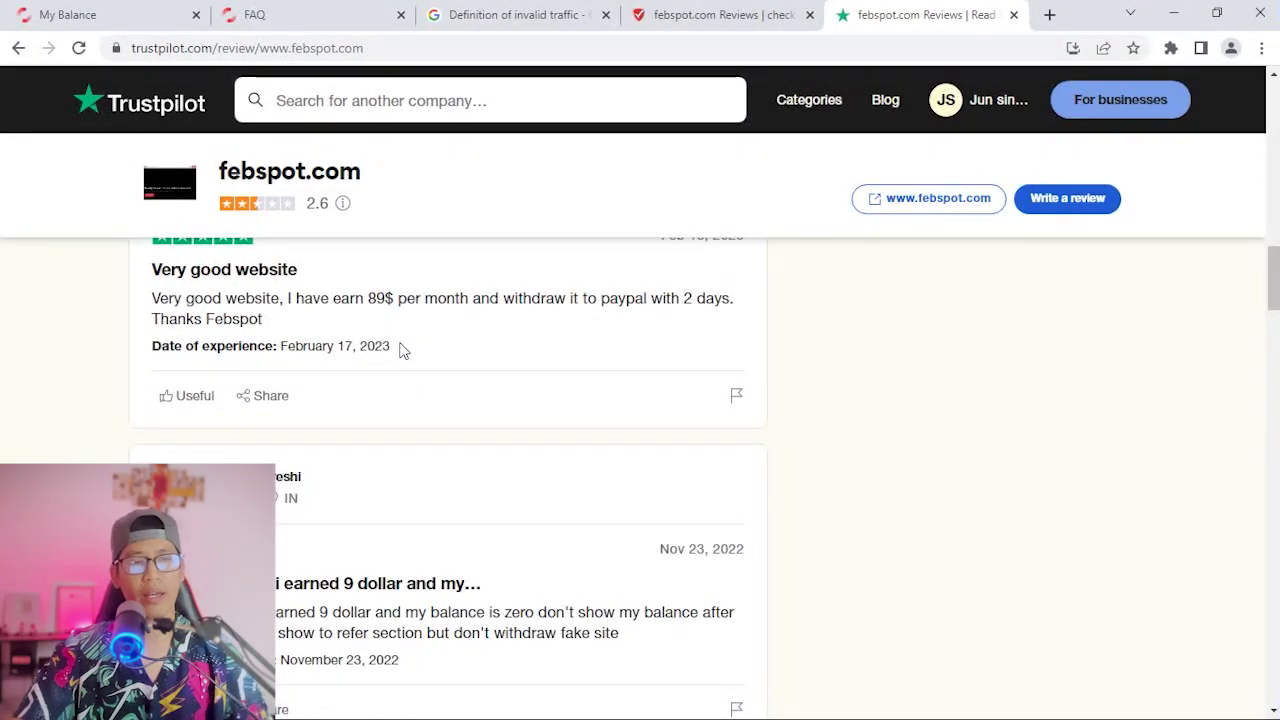
pyautogui.scroll(-1, 224, 438)
pyautogui.scroll(-8, 746, 451)
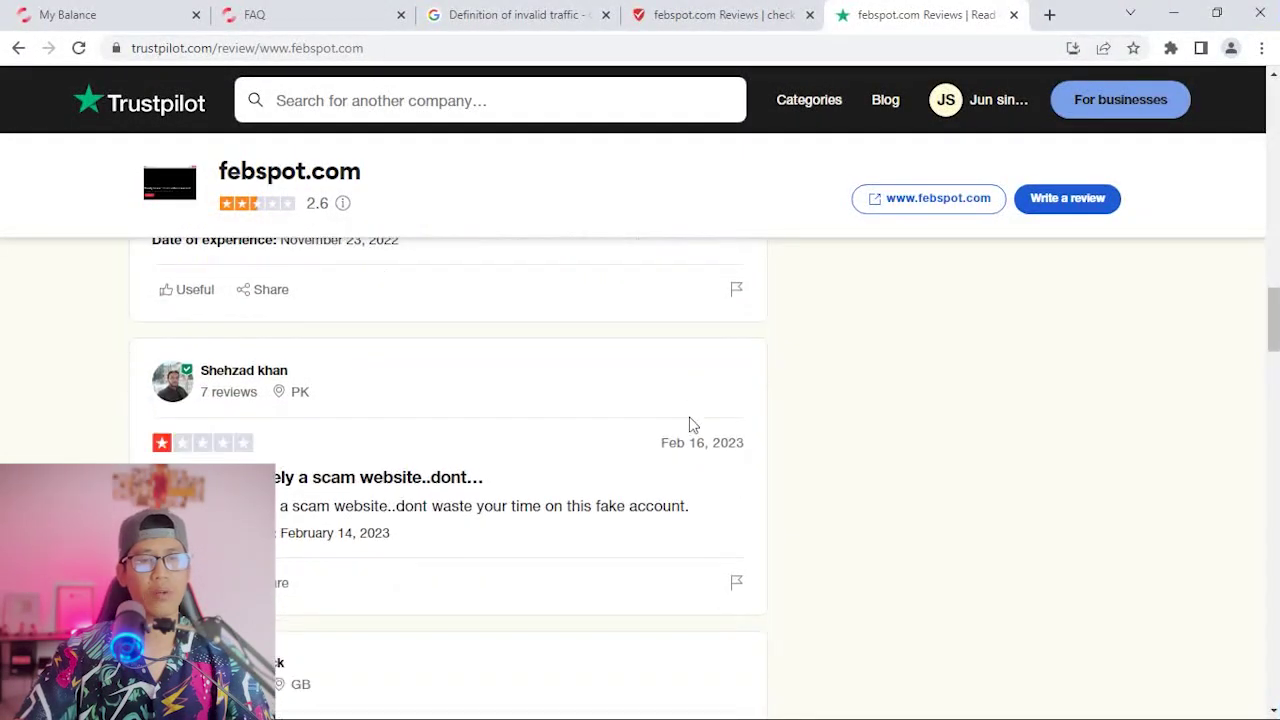
pyautogui.scroll(-3, 637, 423)
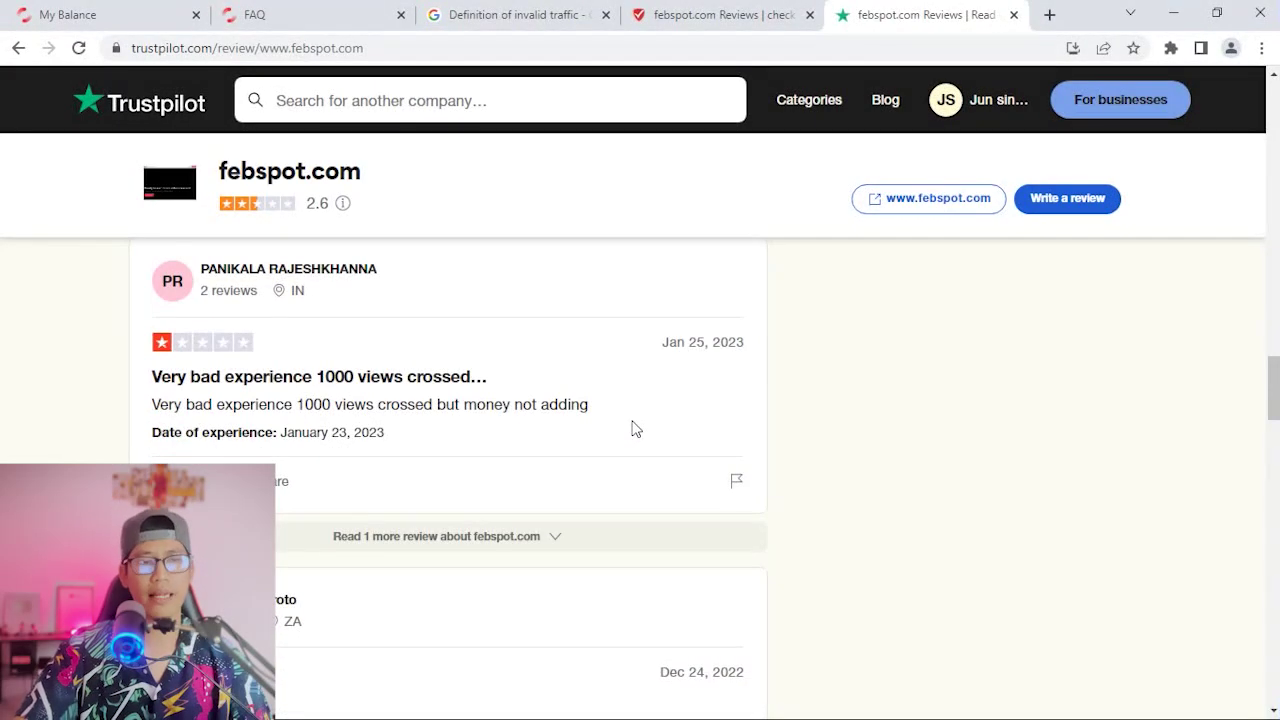
pyautogui.scroll(-2, 632, 429)
# Go back through the reviews to the rating summary and examine the overall score and star distribution
pyautogui.scroll(5, 632, 430)
pyautogui.scroll(8, 632, 430)
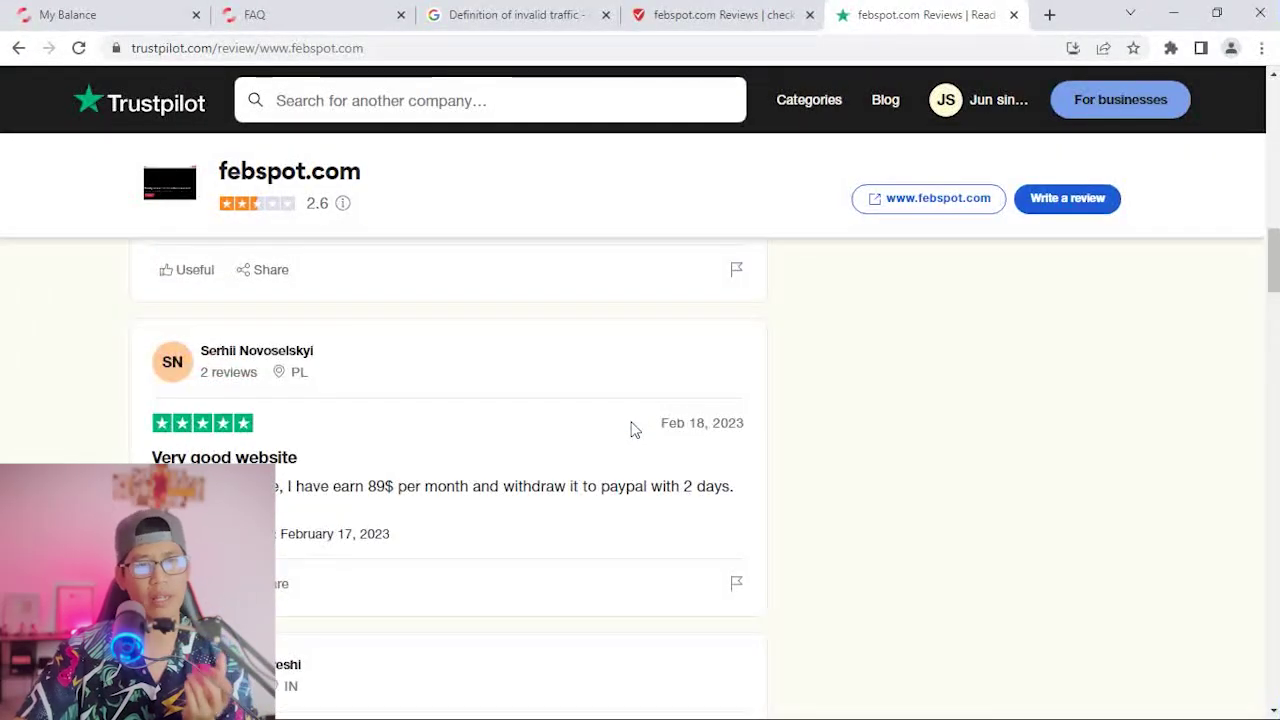
pyautogui.scroll(10, 430, 514)
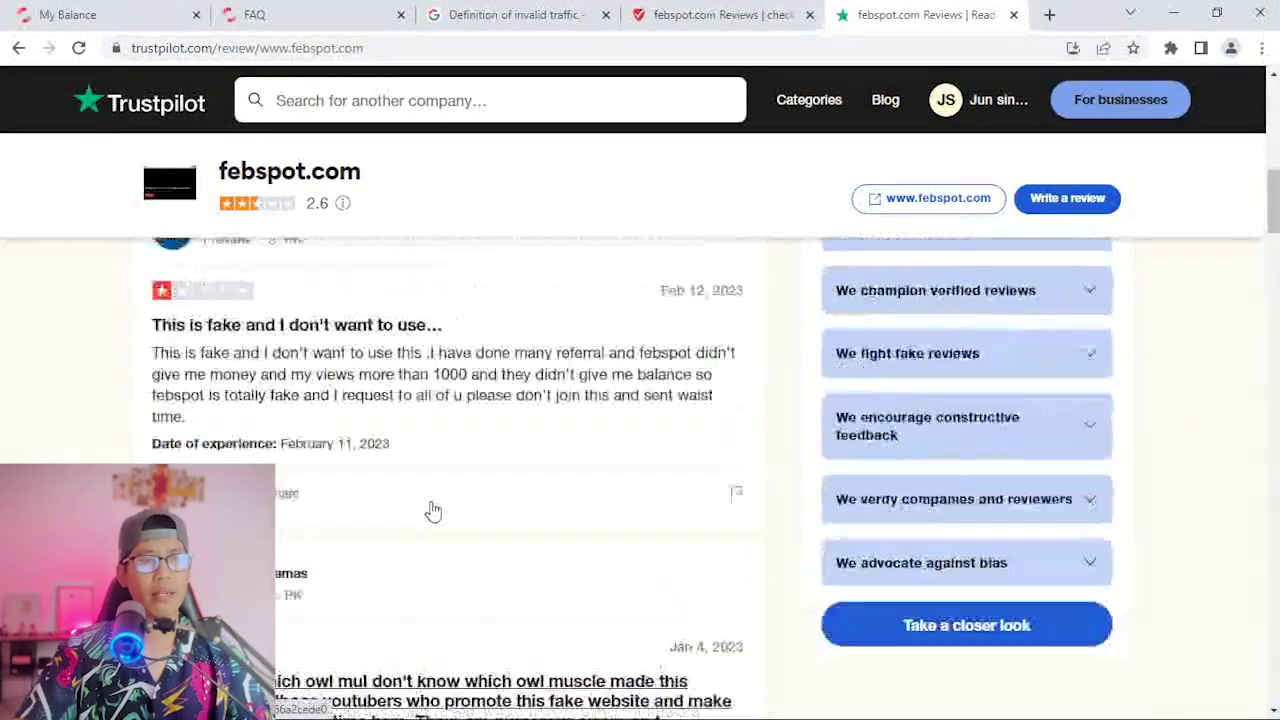
pyautogui.scroll(2, 487, 442)
pyautogui.scroll(2, 514, 446)
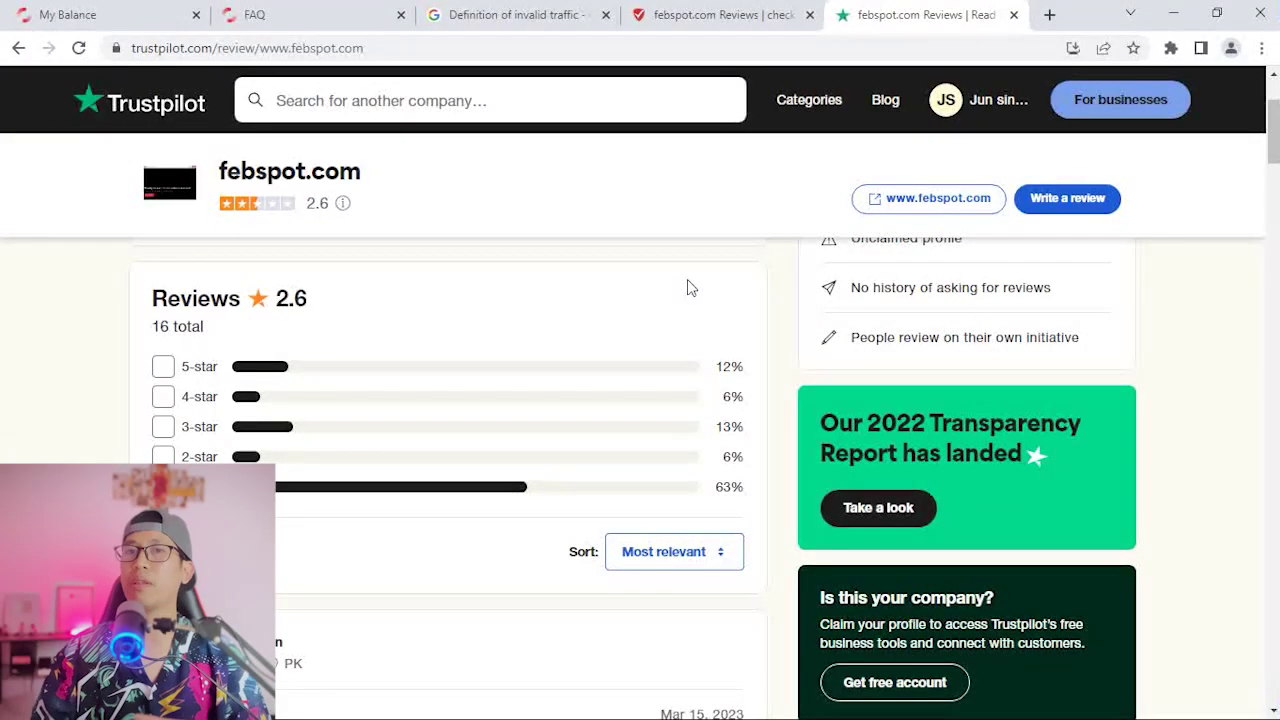
pyautogui.scroll(1, 718, 285)
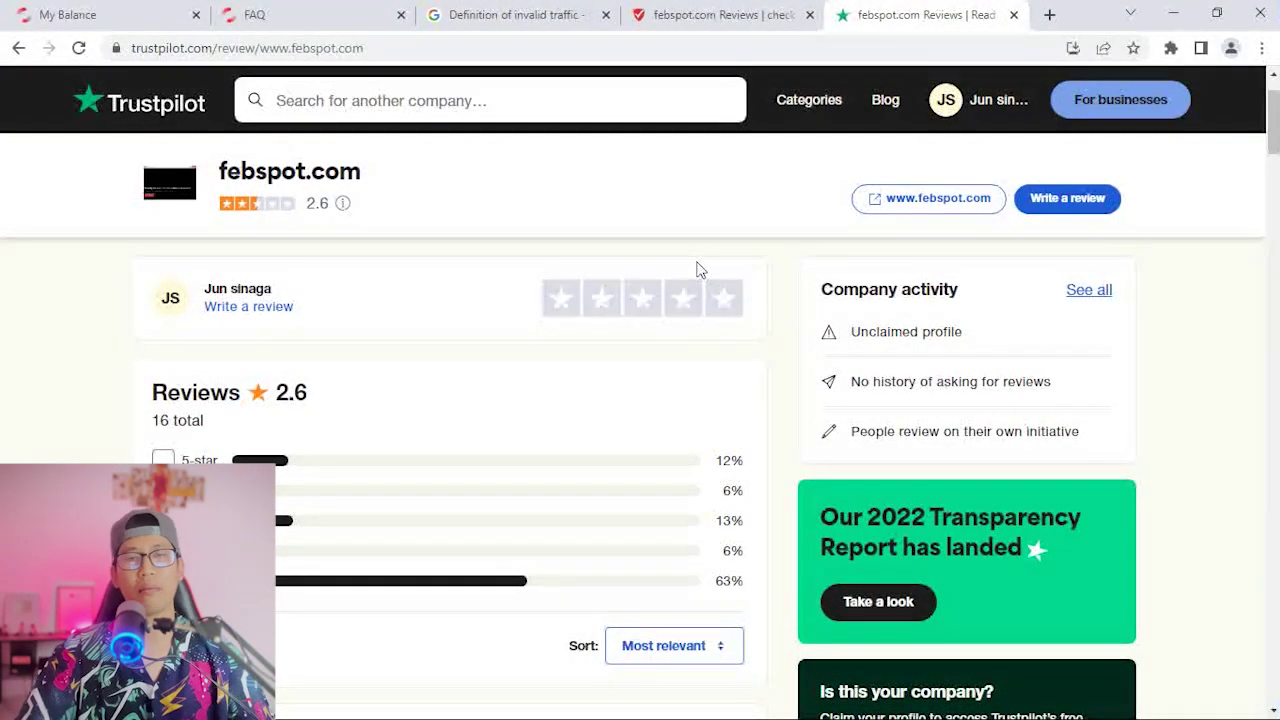